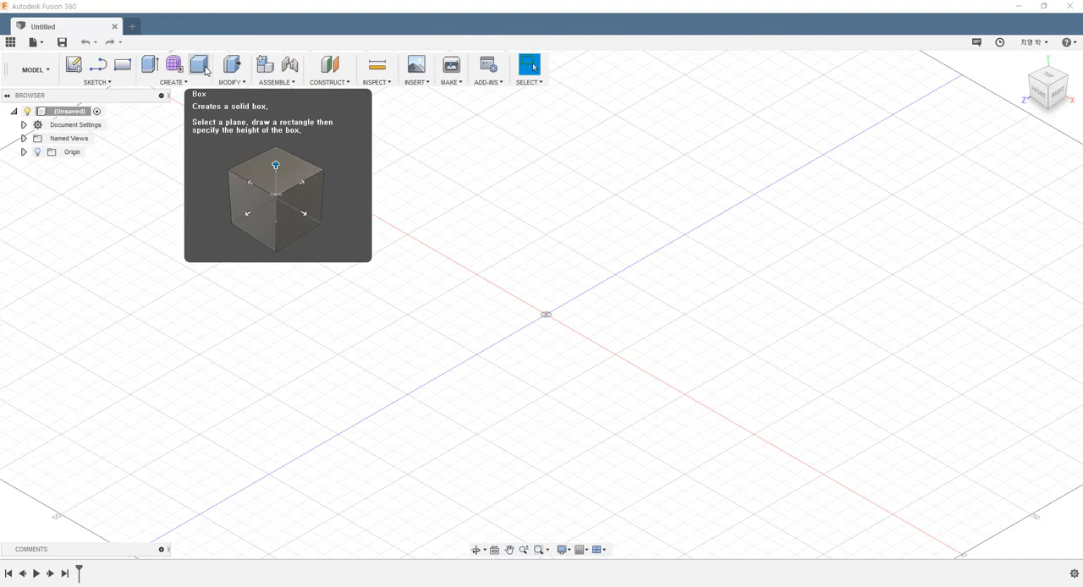
Create a solid box about 108 mm long, 52 mm wide and 40 mm high on the horizontal plane, starting at the origin.
{"action": "left_click", "coordinate": [205, 71]}
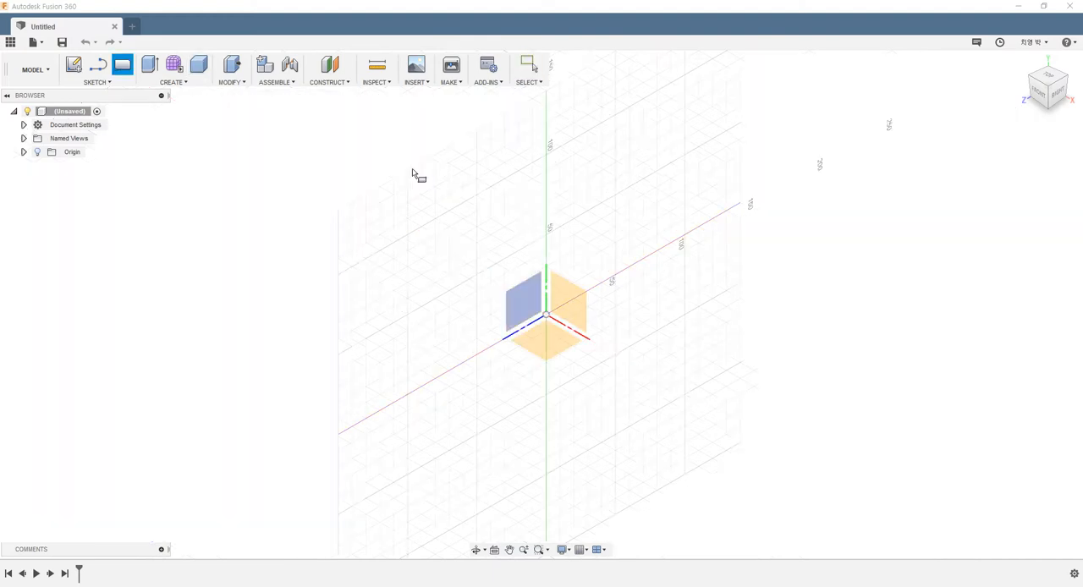
{"action": "left_click", "coordinate": [559, 349]}
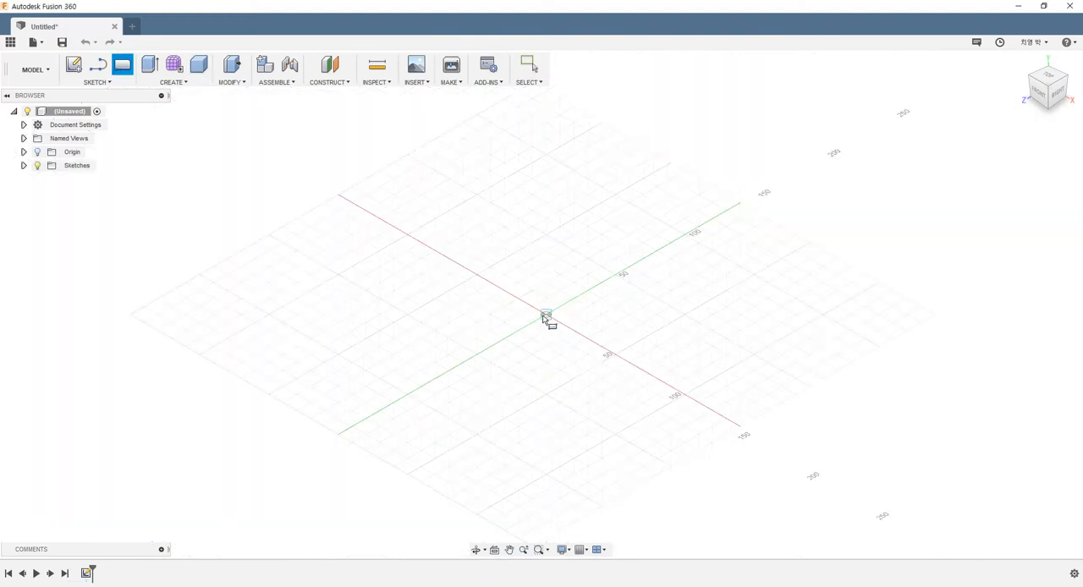
{"action": "left_click", "coordinate": [547, 315]}
{"action": "left_click", "coordinate": [626, 444]}
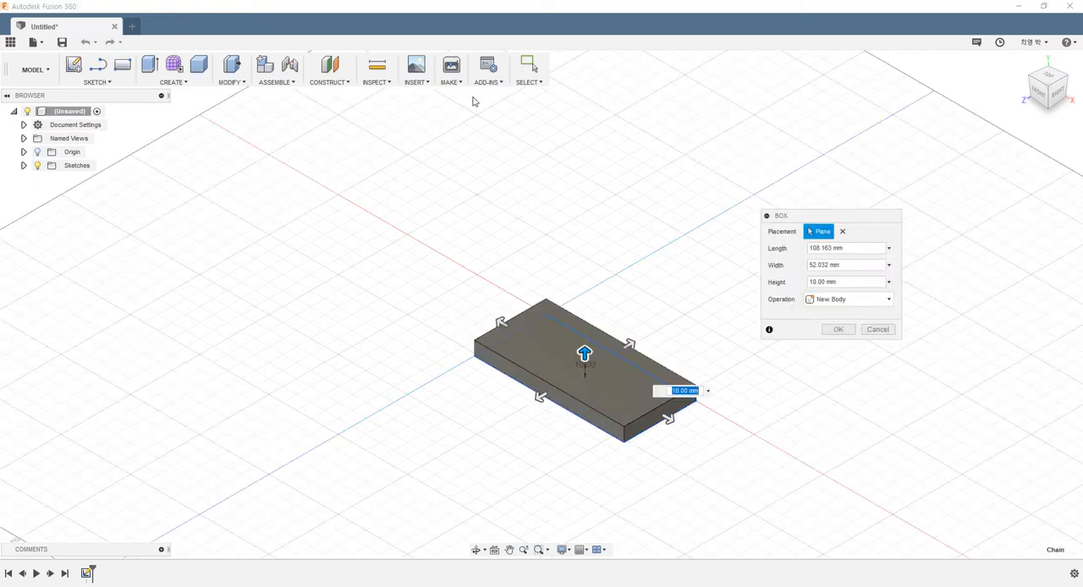
{"action": "left_click_drag", "start_coordinate": [583, 353], "coordinate": [583, 305]}
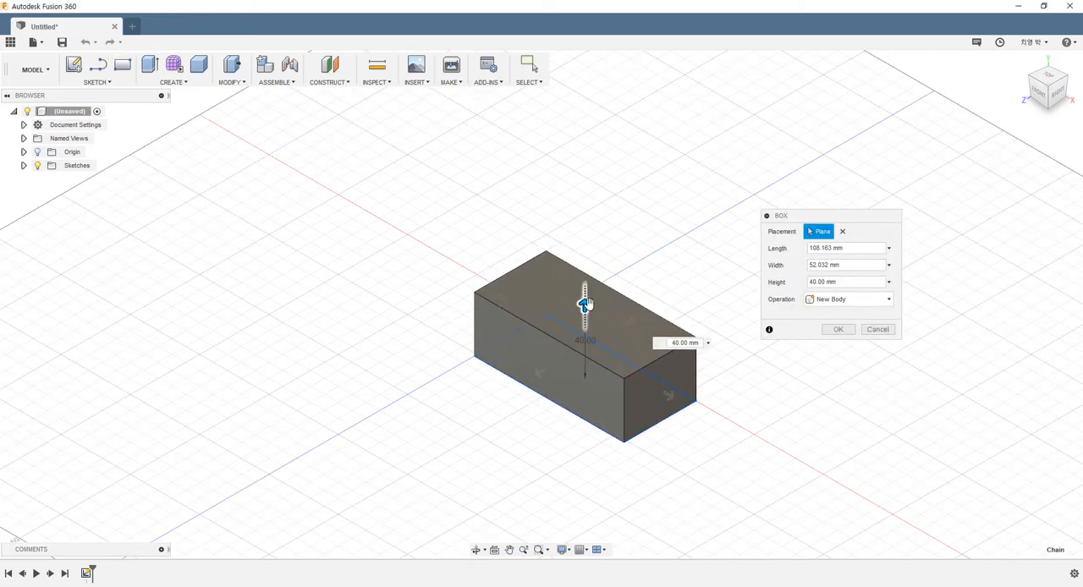
{"action": "left_click", "coordinate": [829, 330]}
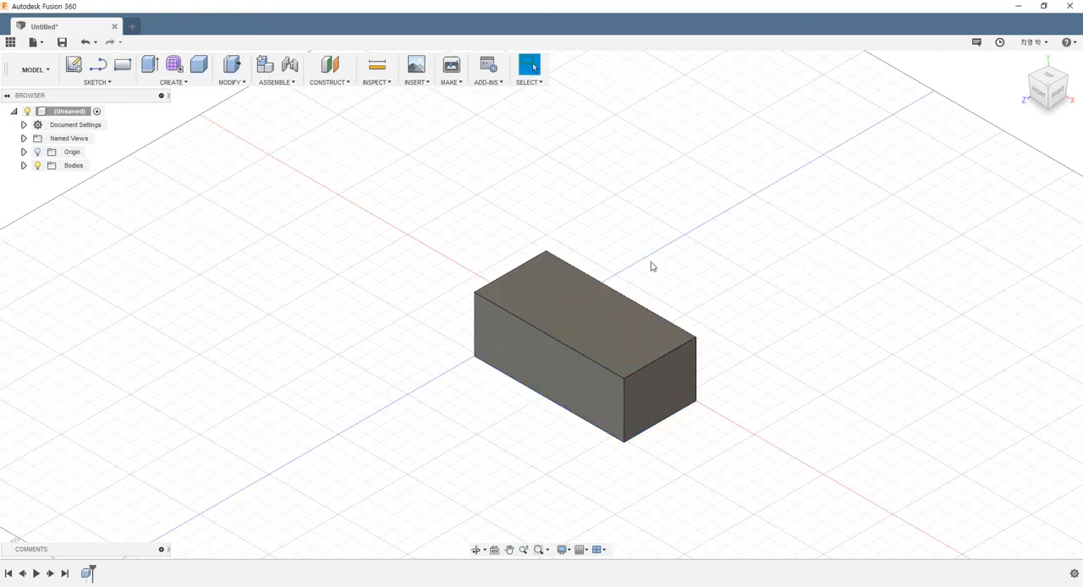
Fillet the two vertical edges at the origin end of the box with a 20 mm radius.
{"action": "scroll", "coordinate": [656, 269], "scroll_direction": "down", "scroll_amount": 3}
{"action": "scroll", "coordinate": [711, 343], "scroll_direction": "up", "scroll_amount": 3}
{"action": "middle_click_drag", "start_coordinate": [712, 338], "coordinate": [518, 227], "text": "shift"}
{"action": "scroll", "coordinate": [525, 240], "scroll_direction": "up", "scroll_amount": 4}
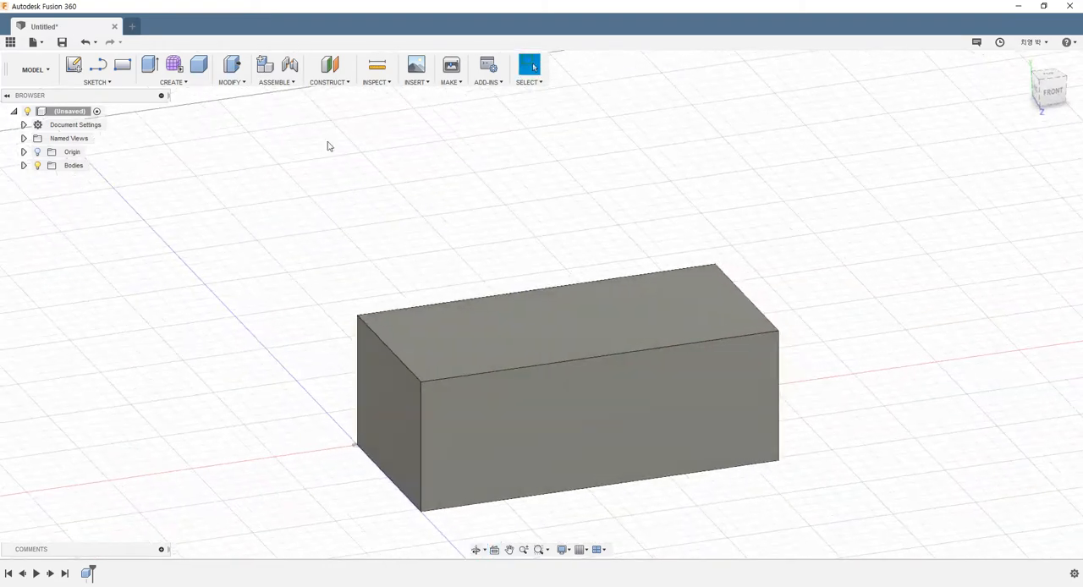
{"action": "left_click", "coordinate": [232, 83]}
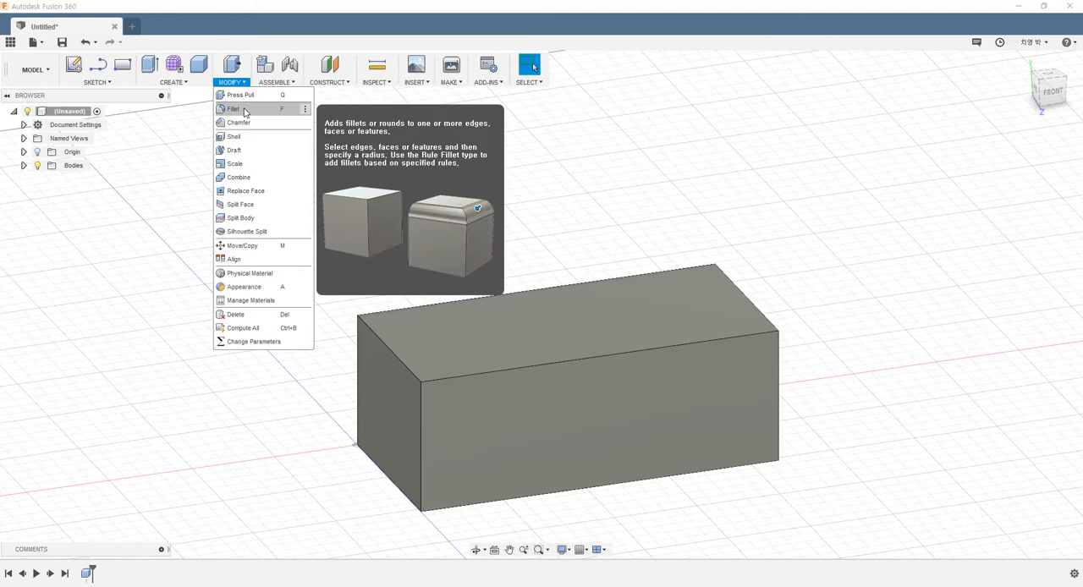
{"action": "left_click", "coordinate": [233, 109]}
{"action": "left_click", "coordinate": [420, 415]}
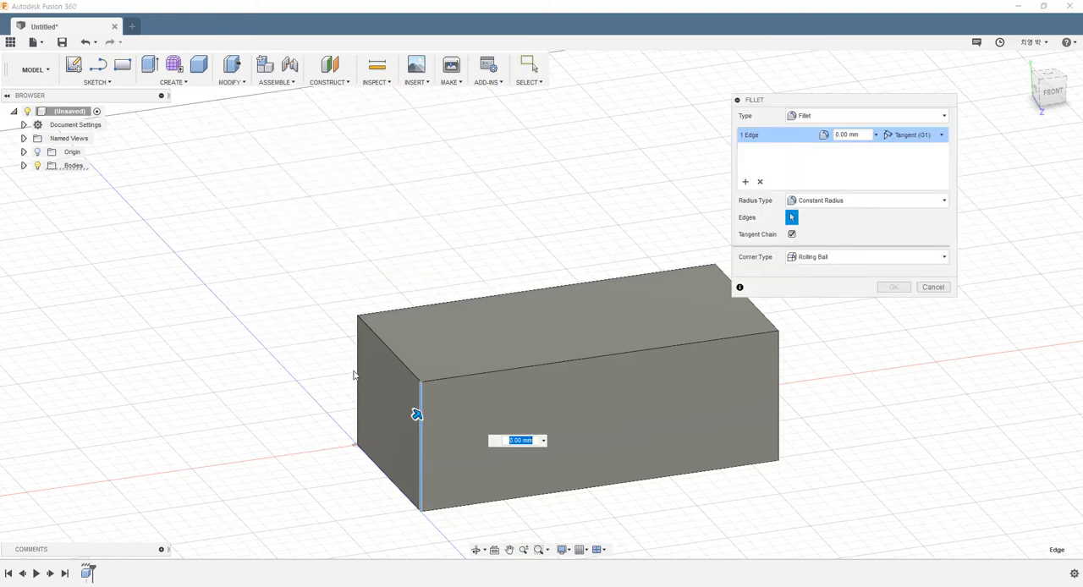
{"action": "left_click", "coordinate": [355, 375]}
{"action": "type", "text": "20"}
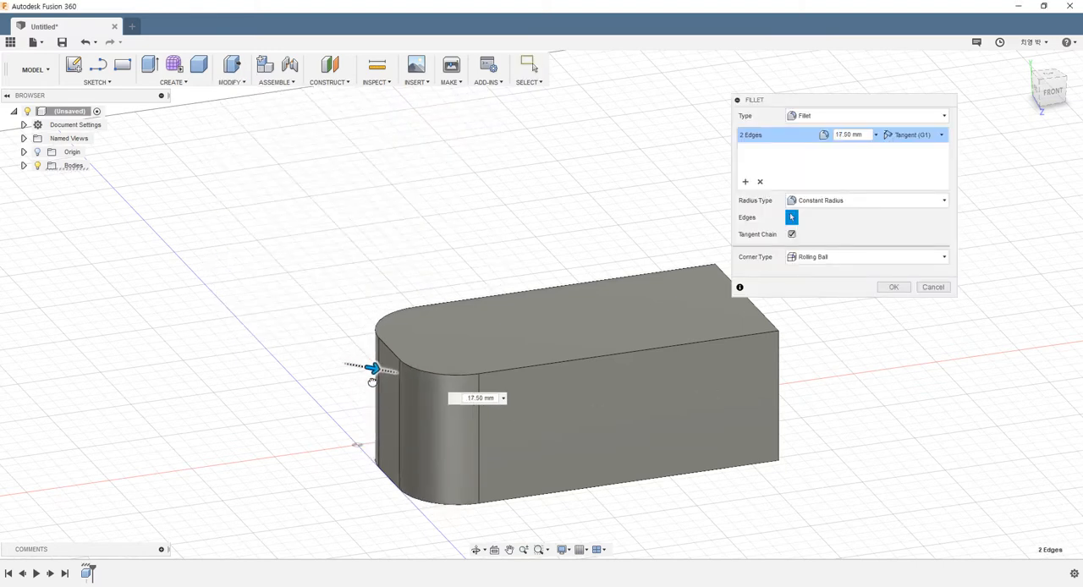
{"action": "key", "text": "Return"}
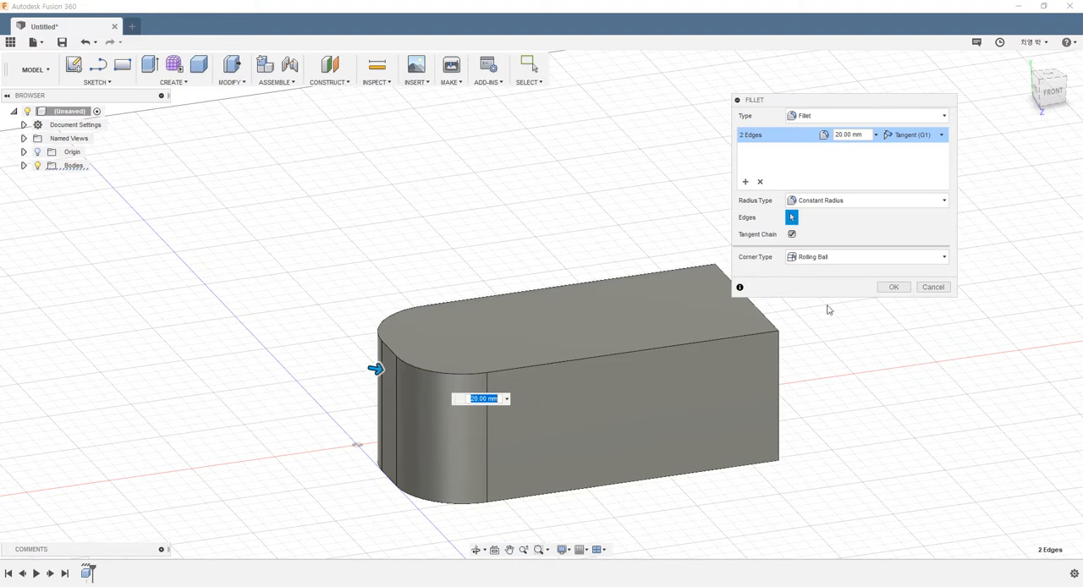
{"action": "left_click", "coordinate": [891, 287]}
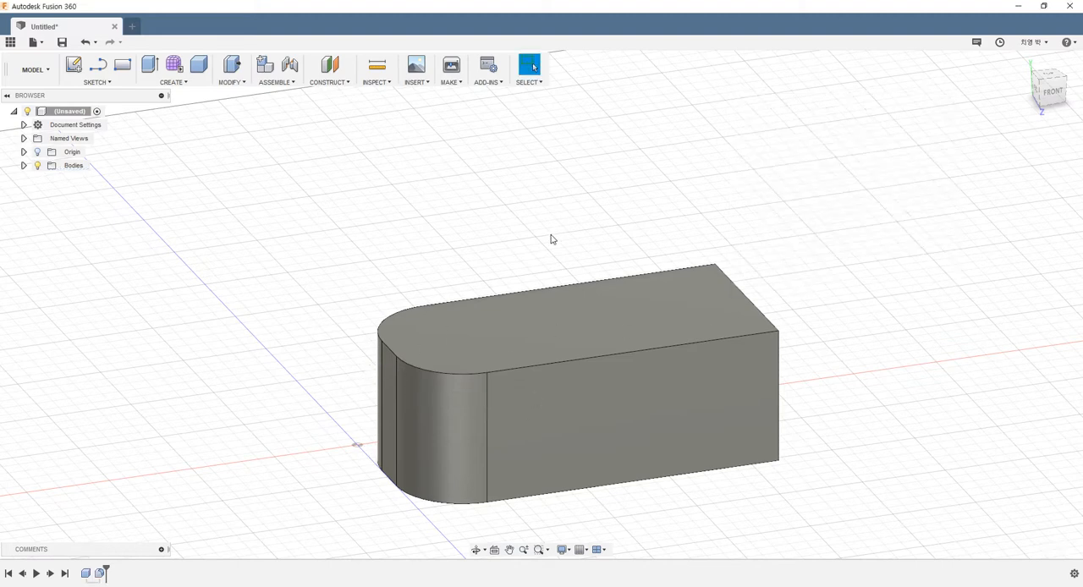
Create an offset construction plane at -30 mm from the block's flat end face, so it cuts through the body.
{"action": "left_click", "coordinate": [339, 82]}
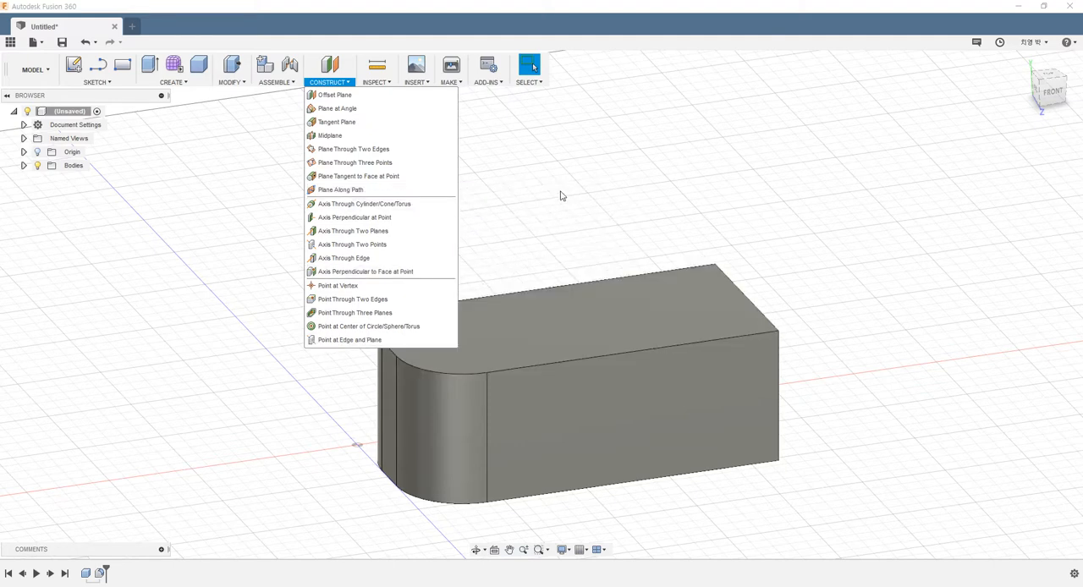
{"action": "mouse_move", "coordinate": [348, 85]}
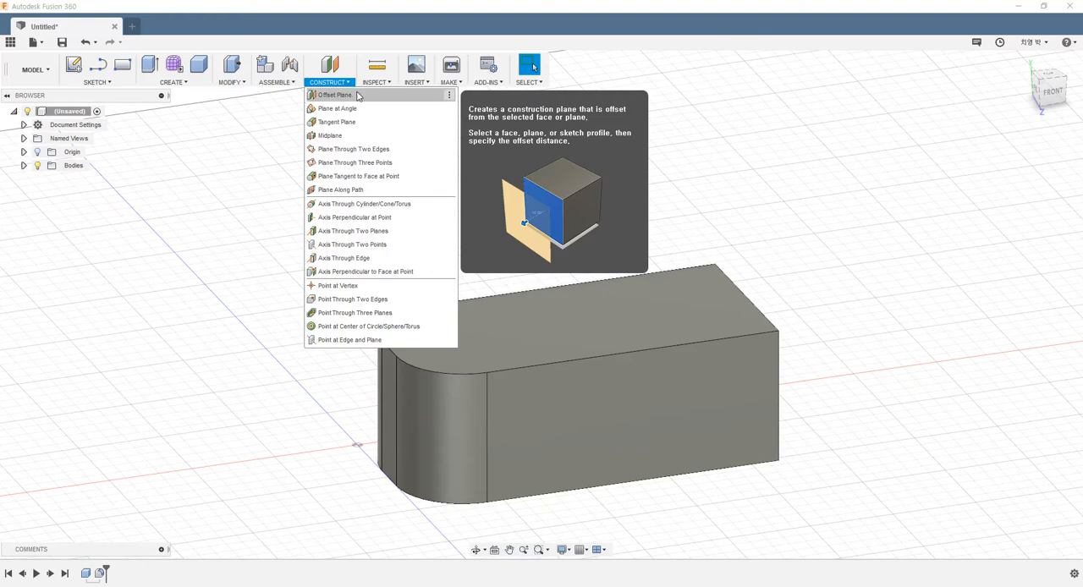
{"action": "left_click", "coordinate": [359, 96]}
{"action": "scroll", "coordinate": [593, 207], "scroll_direction": "up", "scroll_amount": 4}
{"action": "middle_click_drag", "start_coordinate": [583, 235], "coordinate": [518, 216], "text": "shift"}
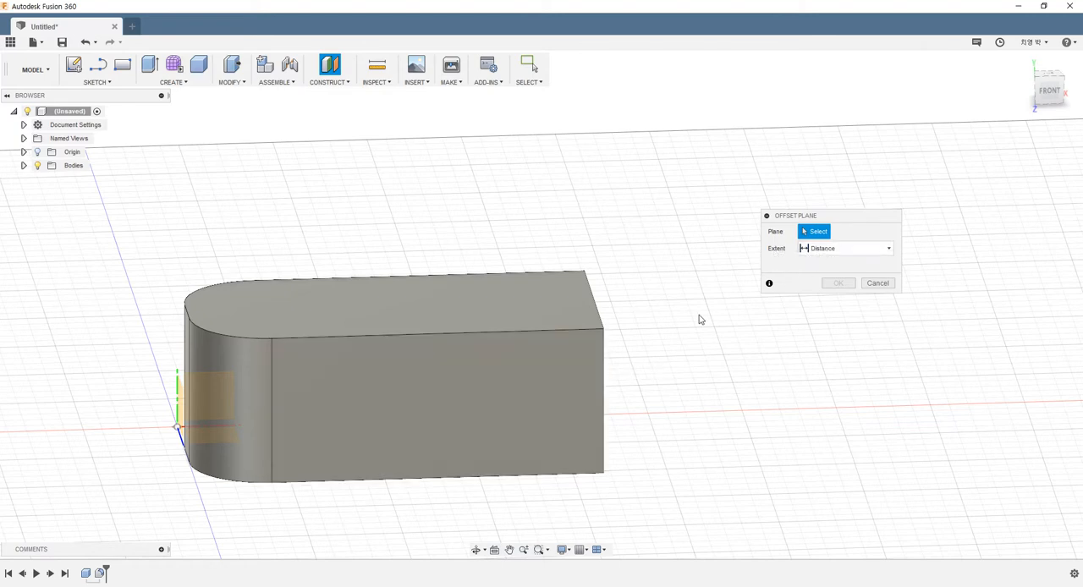
{"action": "middle_click_drag", "start_coordinate": [698, 316], "coordinate": [613, 372], "text": "shift"}
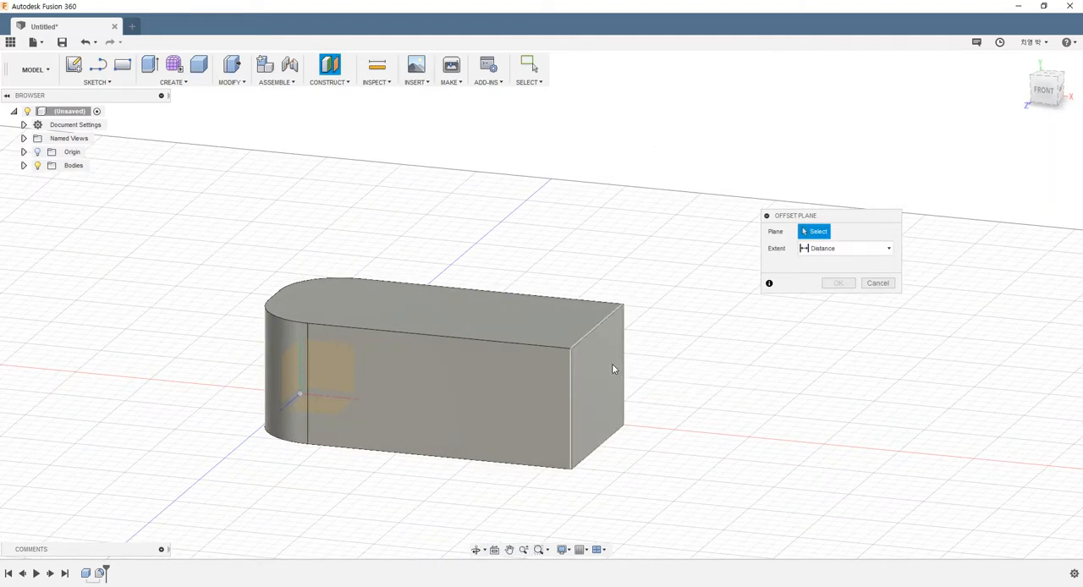
{"action": "left_click", "coordinate": [612, 365]}
{"action": "scroll", "coordinate": [659, 438], "scroll_direction": "down", "scroll_amount": 3}
{"action": "scroll", "coordinate": [721, 440], "scroll_direction": "up", "scroll_amount": 2}
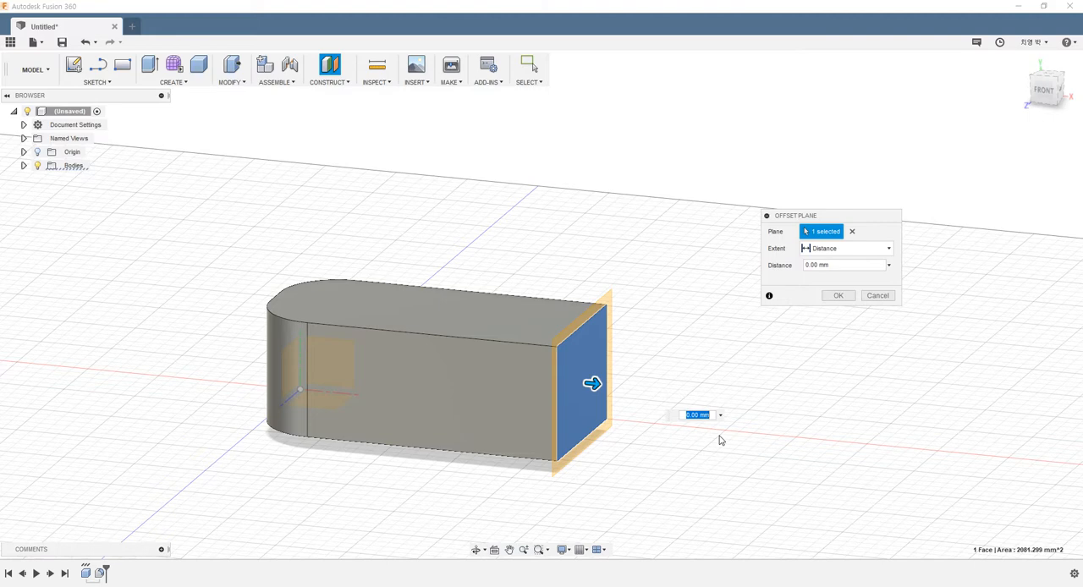
{"action": "type", "text": "30"}
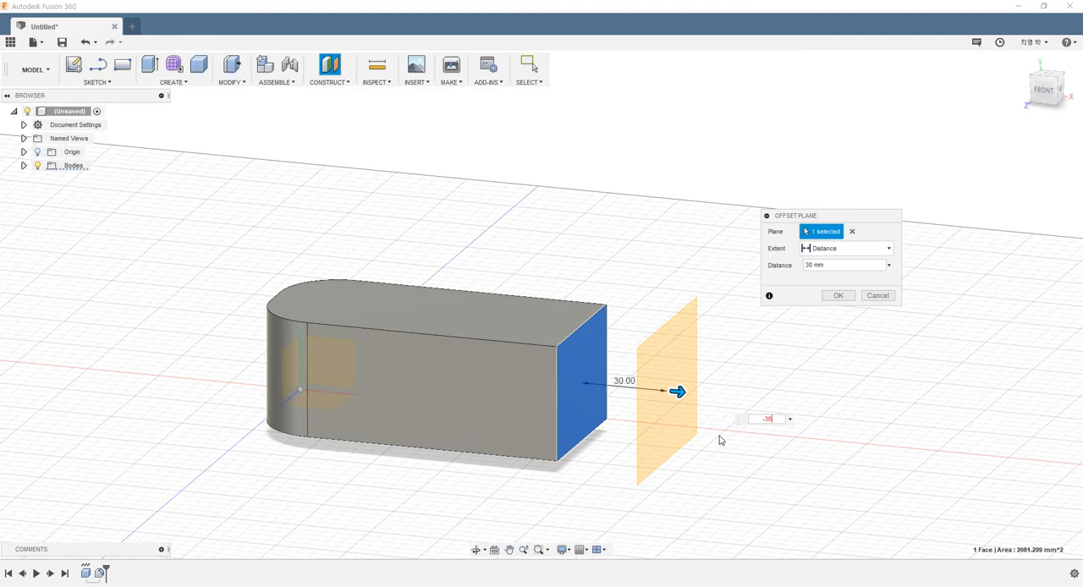
{"action": "key", "text": "Return"}
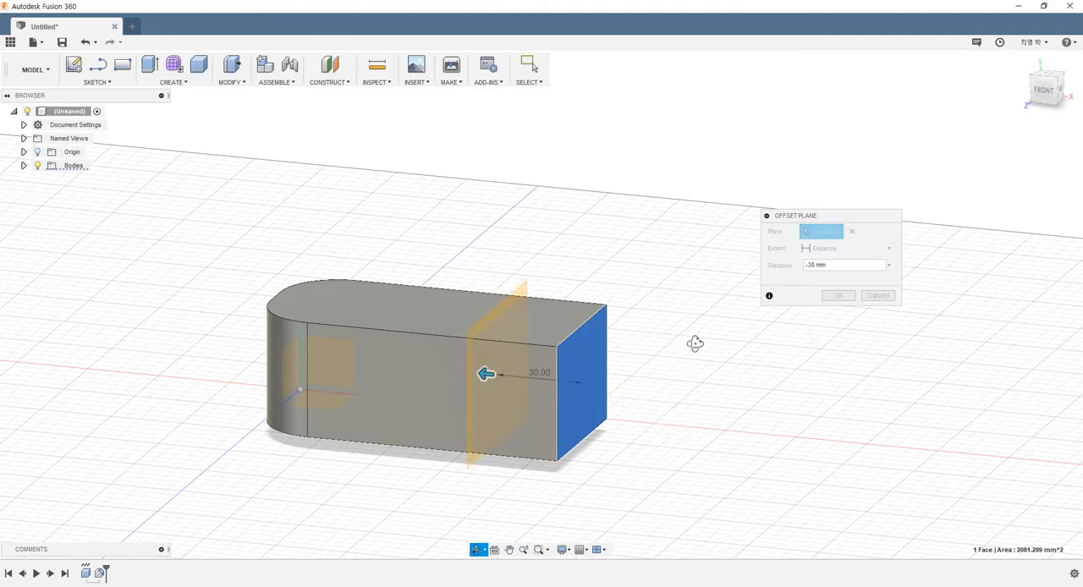
{"action": "middle_click_drag", "start_coordinate": [694, 341], "coordinate": [702, 354], "text": "shift"}
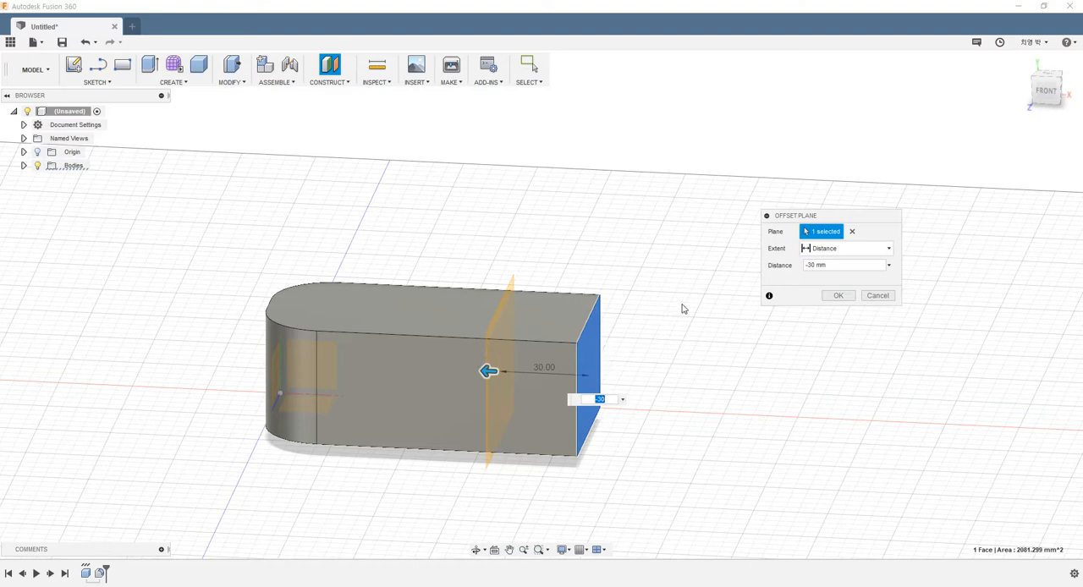
{"action": "left_click", "coordinate": [837, 295]}
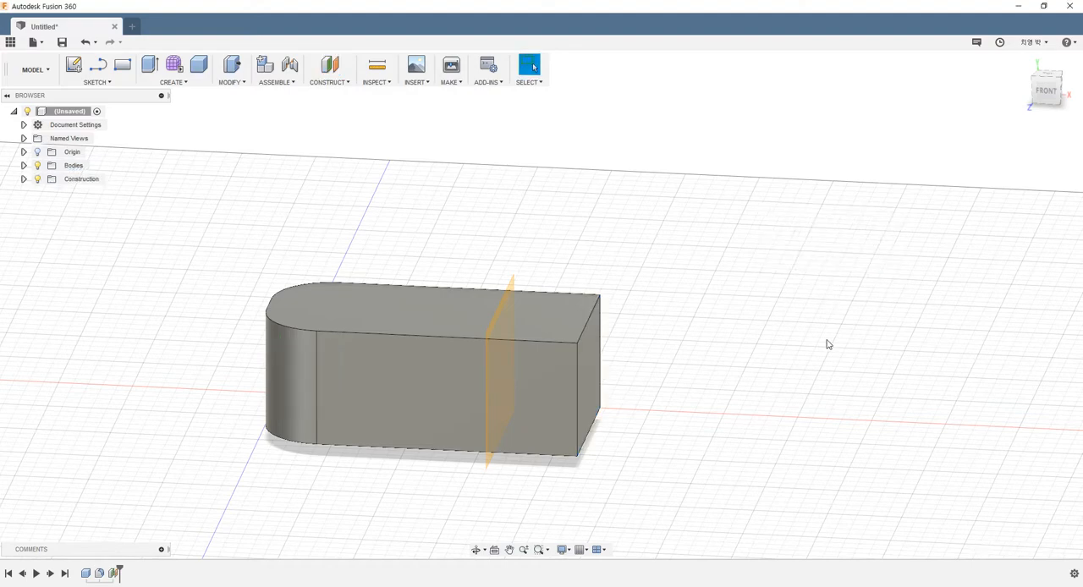
Toggle the visibility of the offset construction plane and leave it hidden.
{"action": "mouse_move", "coordinate": [635, 394]}
{"action": "middle_mouse_down", "text": "shift"}
{"action": "mouse_move", "coordinate": [606, 389]}
{"action": "mouse_move", "coordinate": [634, 390]}
{"action": "middle_mouse_up", "text": "shift"}
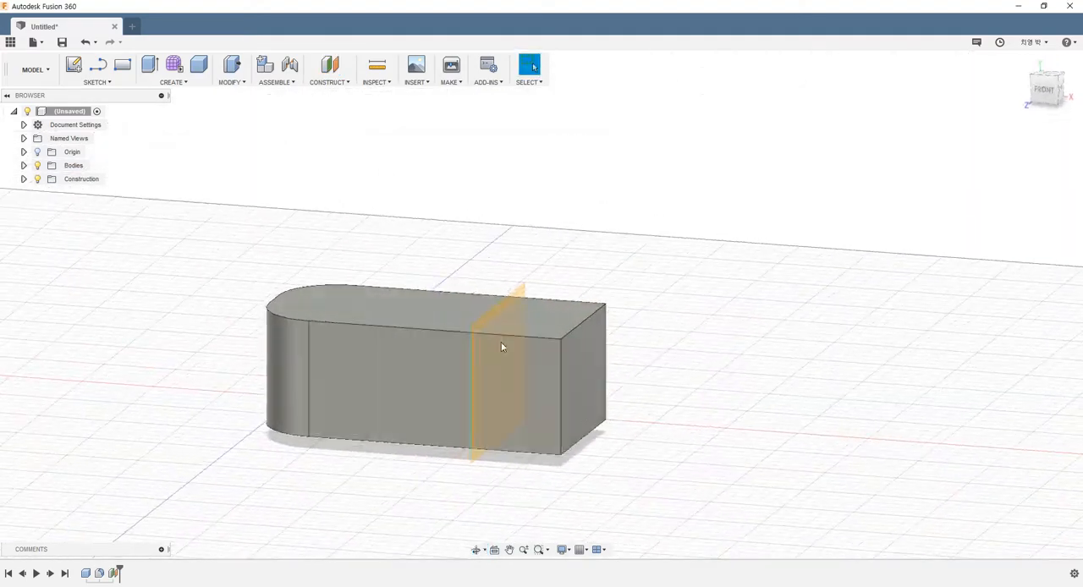
{"action": "middle_click_drag", "start_coordinate": [614, 309], "coordinate": [640, 312], "text": "shift"}
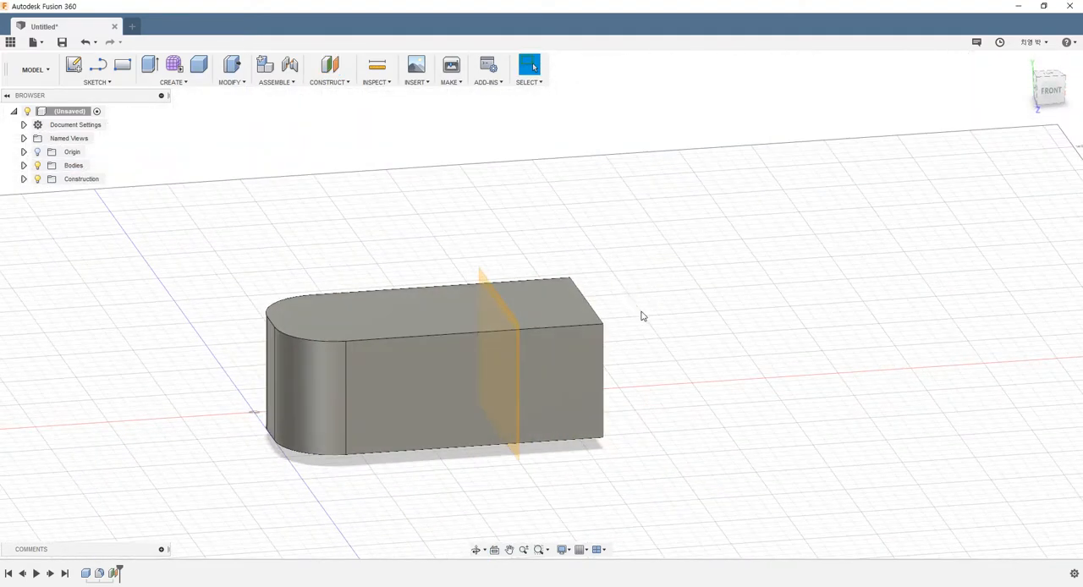
{"action": "left_click", "coordinate": [23, 179]}
{"action": "left_click", "coordinate": [47, 193]}
{"action": "left_click", "coordinate": [47, 192]}
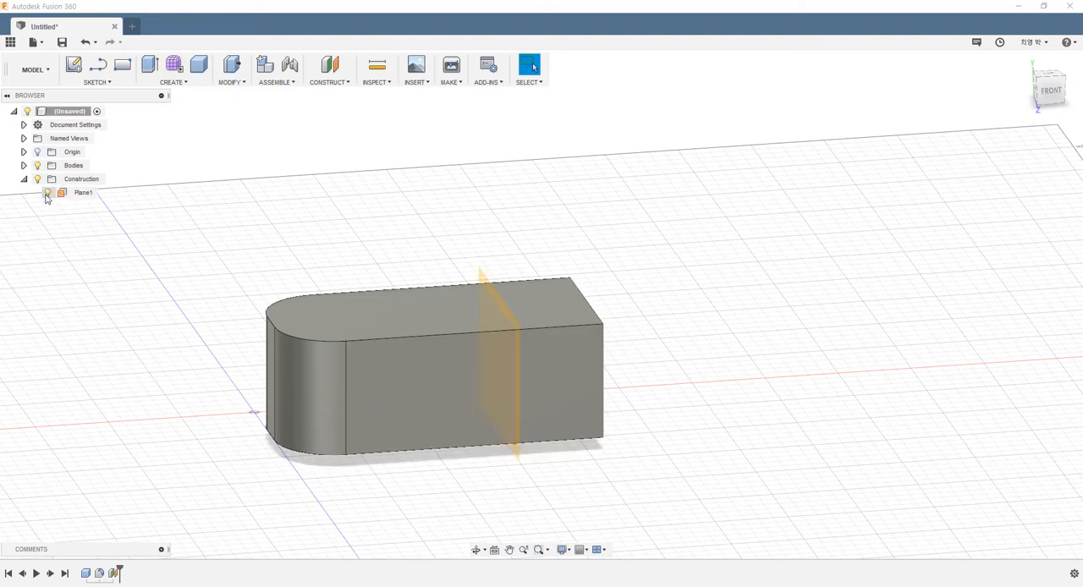
{"action": "left_click", "coordinate": [47, 193]}
{"action": "middle_click_drag", "start_coordinate": [573, 369], "coordinate": [523, 364], "text": "shift"}
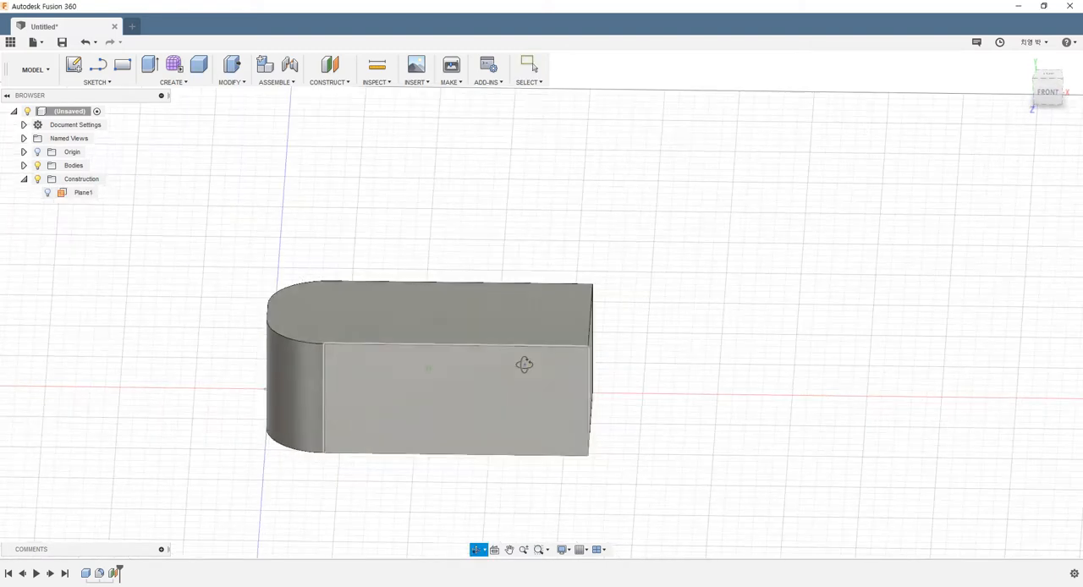
{"action": "key", "text": "Escape"}
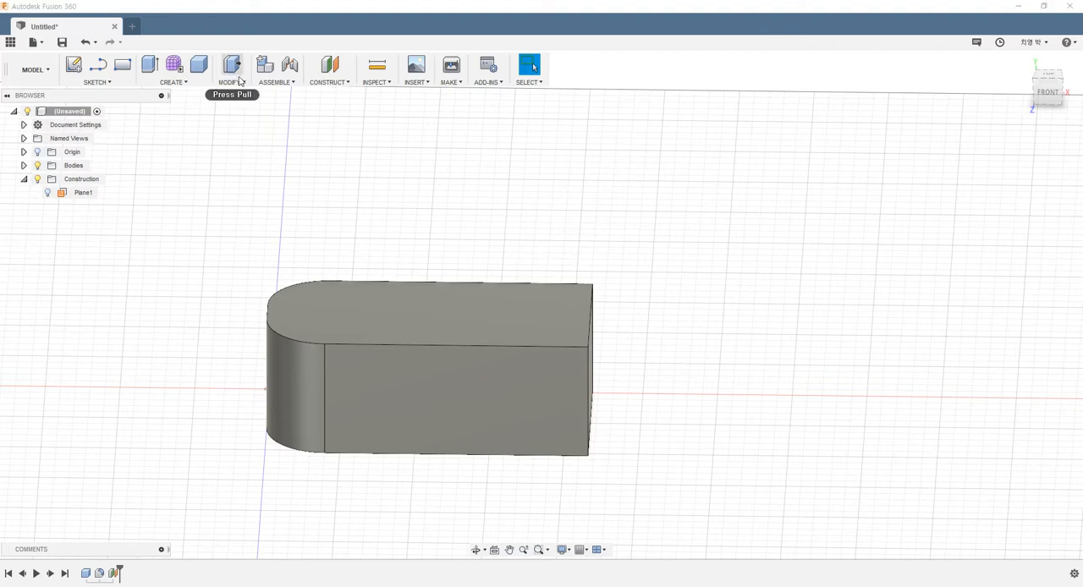
Start a Plane at Angle construction plane through the upper edge of the block's flat end face.
{"action": "left_click", "coordinate": [323, 84]}
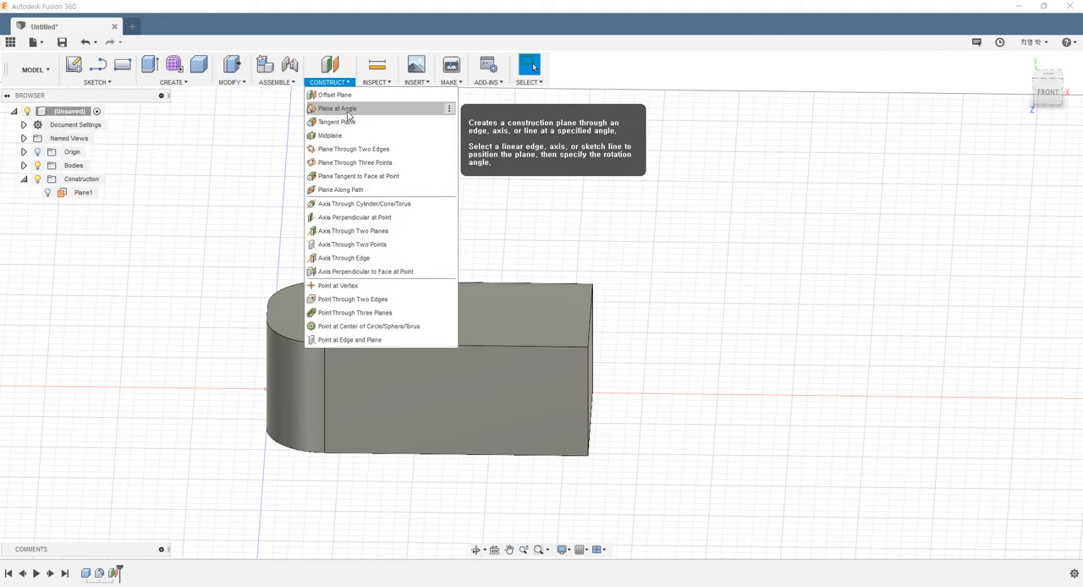
{"action": "left_click", "coordinate": [347, 112]}
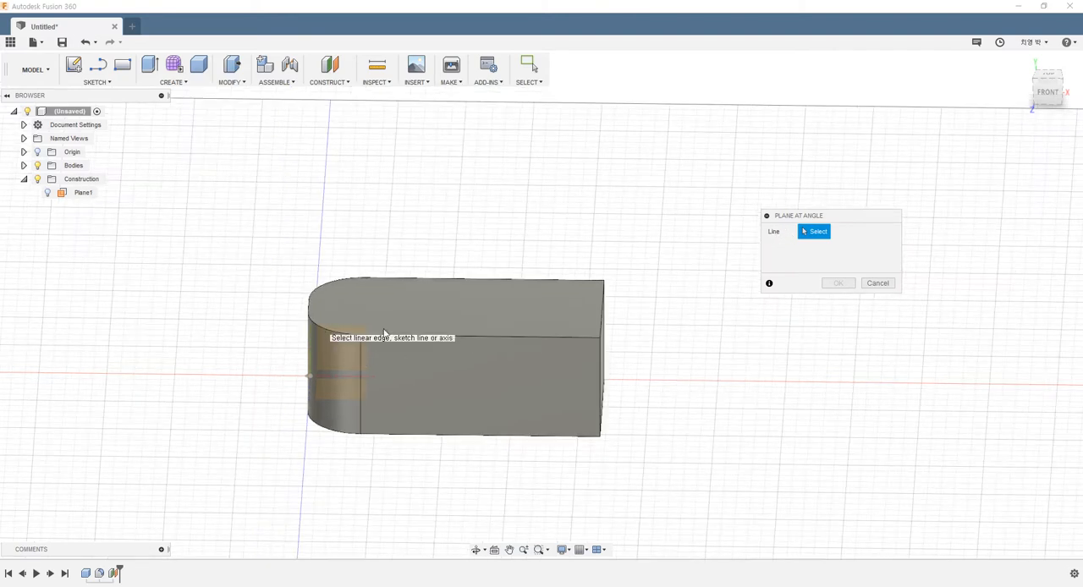
{"action": "scroll", "coordinate": [314, 327], "scroll_direction": "up", "scroll_amount": 3}
{"action": "middle_click_drag", "start_coordinate": [314, 331], "coordinate": [307, 369], "text": "shift"}
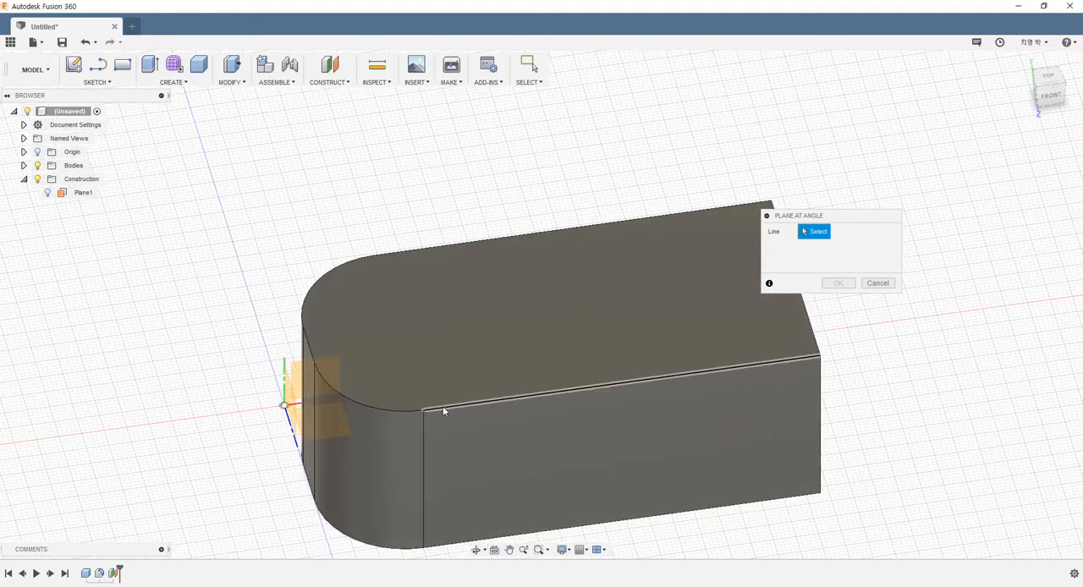
{"action": "scroll", "coordinate": [448, 276], "scroll_direction": "down", "scroll_amount": 1}
{"action": "scroll", "coordinate": [447, 276], "scroll_direction": "down", "scroll_amount": 1}
{"action": "middle_click_drag", "start_coordinate": [656, 294], "coordinate": [531, 266], "text": "shift"}
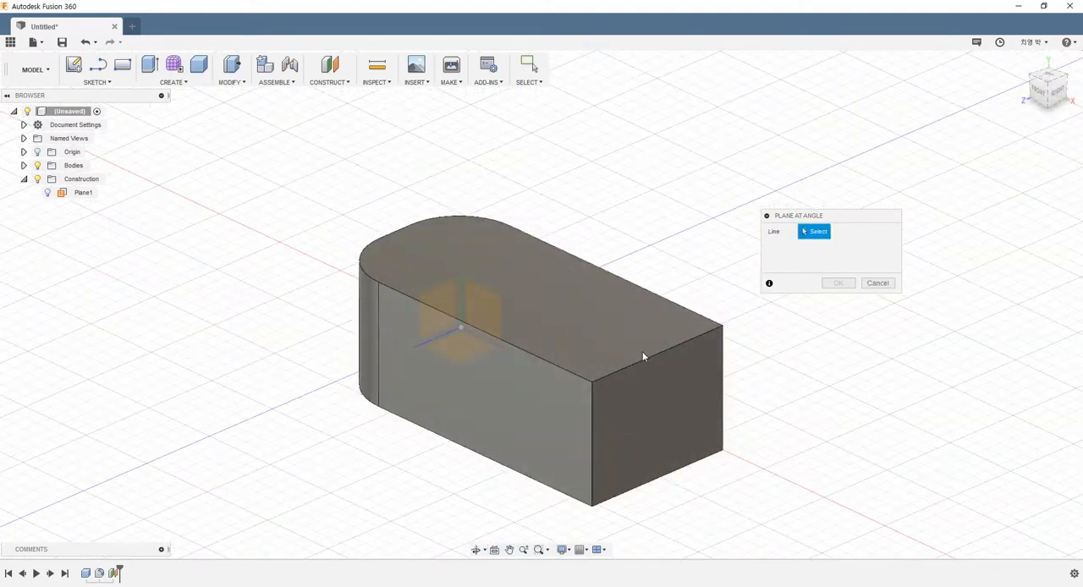
{"action": "left_click", "coordinate": [615, 372]}
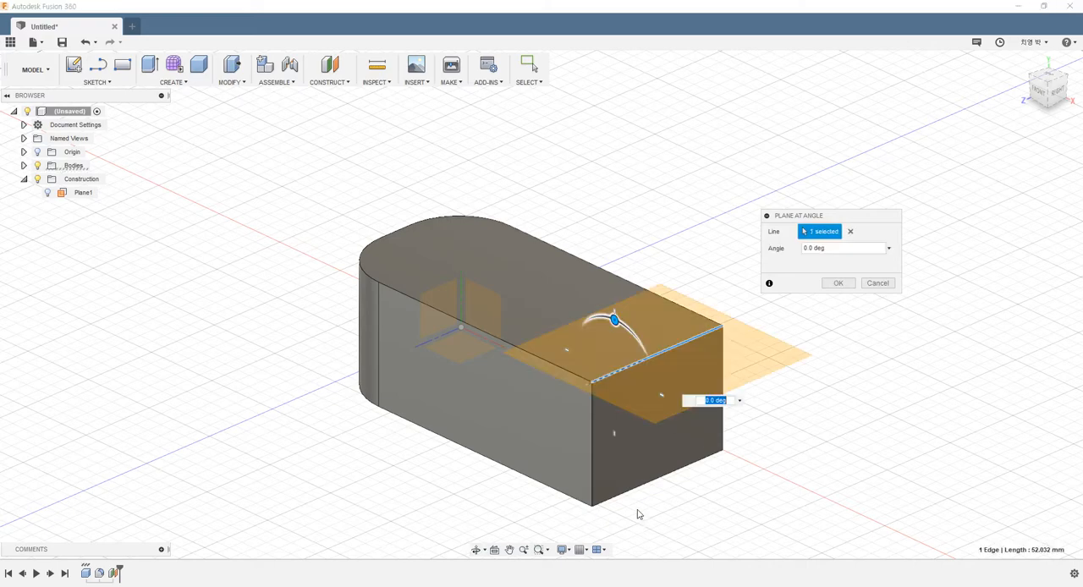
Set the angled plane's rotation to 30 degrees.
{"action": "middle_click_drag", "start_coordinate": [647, 339], "coordinate": [738, 315], "text": "shift"}
{"action": "left_click", "coordinate": [888, 248]}
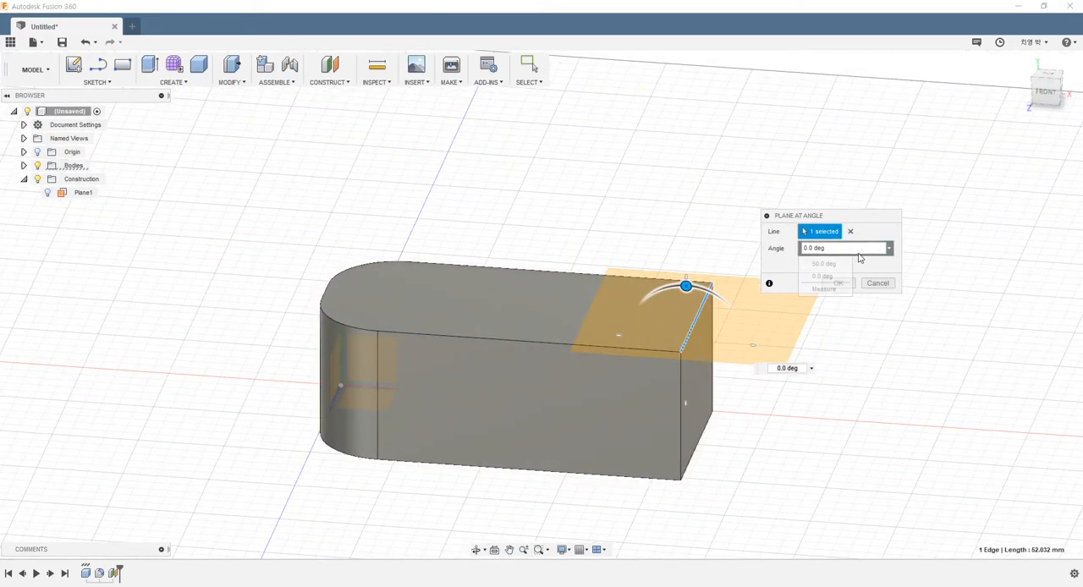
{"action": "left_click", "coordinate": [828, 250]}
{"action": "left_click", "coordinate": [826, 248]}
{"action": "left_click_drag", "start_coordinate": [821, 246], "coordinate": [640, 256]}
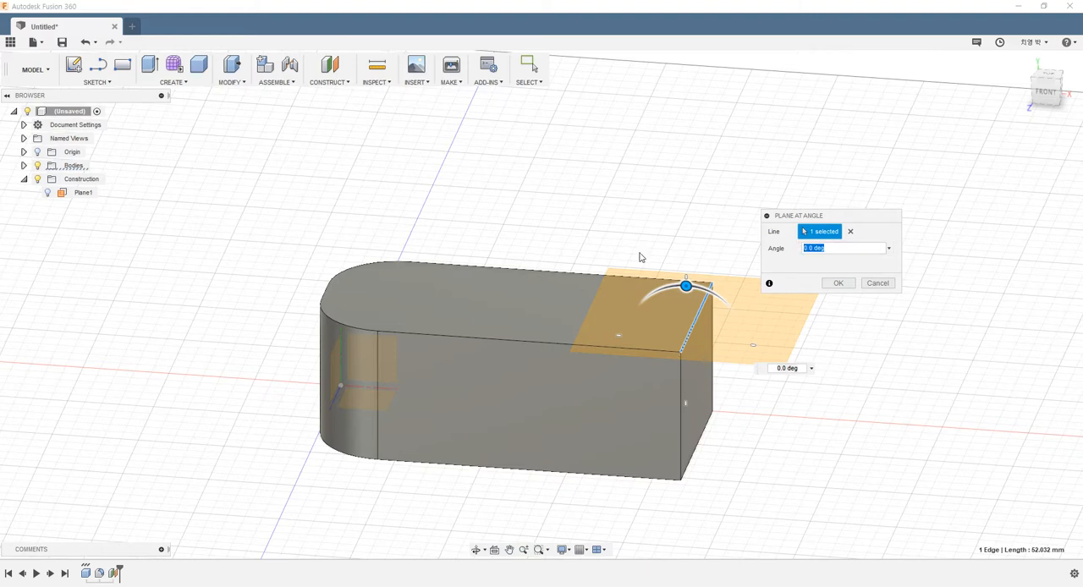
{"action": "type", "text": "30"}
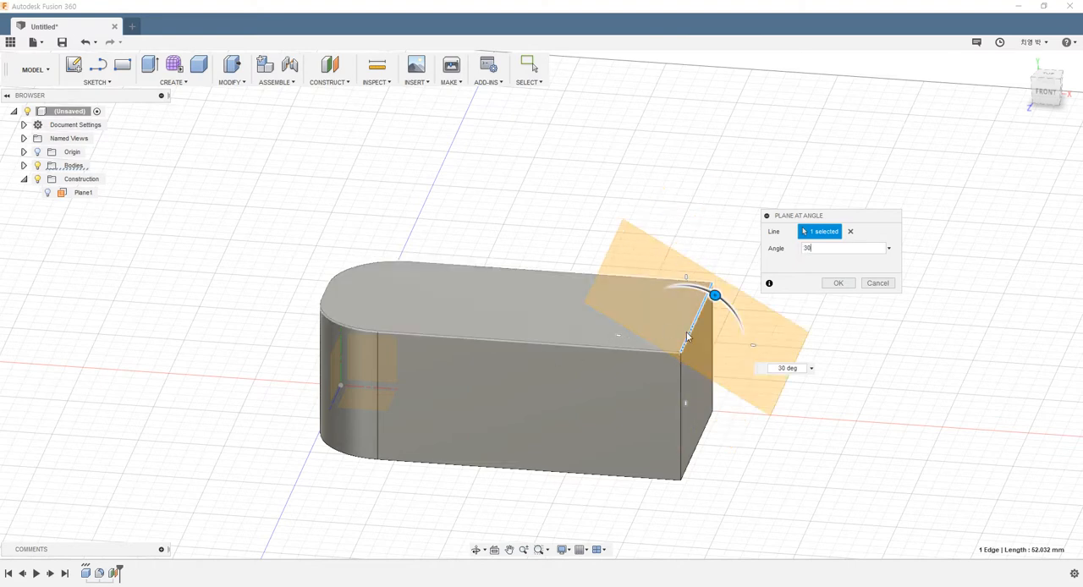
Rotate the angled plane to 50 degrees about the edge and create it.
{"action": "mouse_move", "coordinate": [714, 295]}
{"action": "left_mouse_down"}
{"action": "mouse_move", "coordinate": [745, 344]}
{"action": "mouse_move", "coordinate": [667, 259]}
{"action": "mouse_move", "coordinate": [558, 293]}
{"action": "mouse_move", "coordinate": [626, 273]}
{"action": "mouse_move", "coordinate": [740, 387]}
{"action": "mouse_move", "coordinate": [645, 253]}
{"action": "mouse_move", "coordinate": [730, 372]}
{"action": "mouse_move", "coordinate": [691, 258]}
{"action": "mouse_move", "coordinate": [729, 308]}
{"action": "left_mouse_up"}
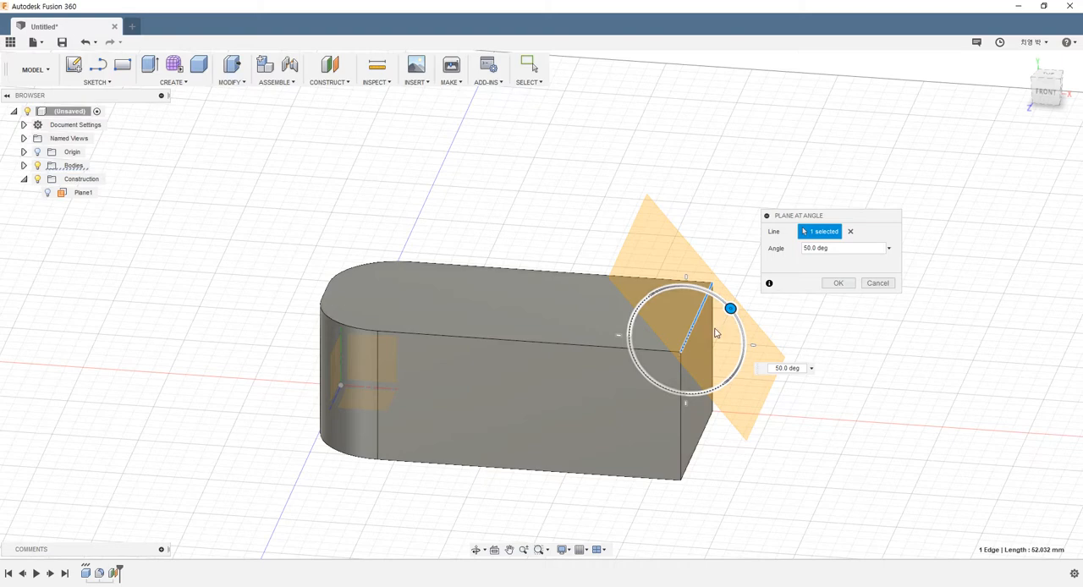
{"action": "mouse_move", "coordinate": [764, 458]}
{"action": "middle_mouse_down", "text": "shift"}
{"action": "mouse_move", "coordinate": [785, 440]}
{"action": "mouse_move", "coordinate": [769, 453]}
{"action": "middle_mouse_up", "text": "shift"}
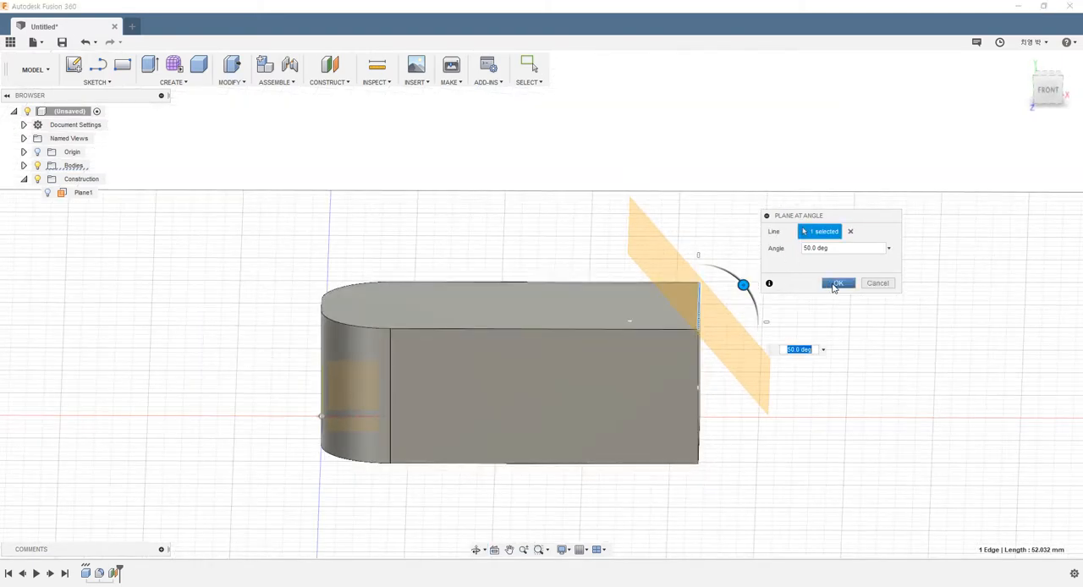
{"action": "left_click", "coordinate": [834, 284]}
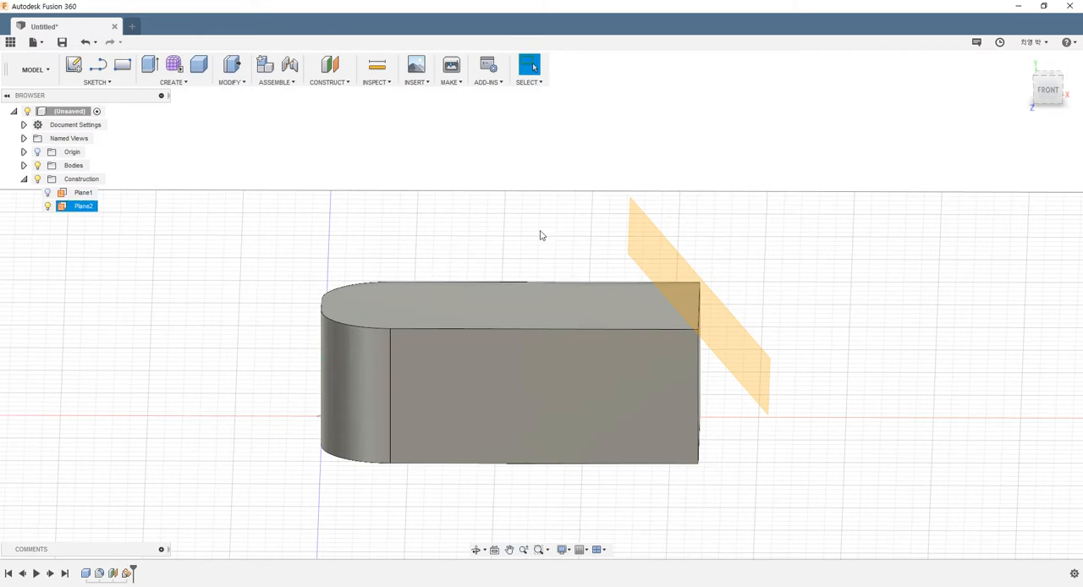
Start a Tangent Plane on the cylindrical fillet face at the block's front rounded corner.
{"action": "left_click", "coordinate": [349, 84]}
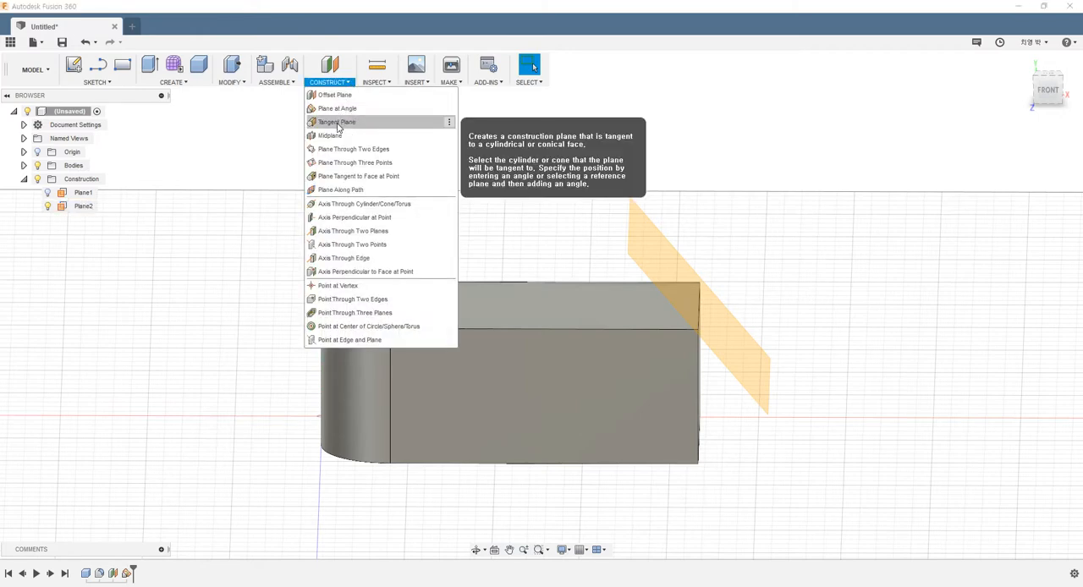
{"action": "left_click", "coordinate": [338, 128]}
{"action": "scroll", "coordinate": [346, 252], "scroll_direction": "down", "scroll_amount": 4}
{"action": "middle_click_drag", "start_coordinate": [349, 254], "coordinate": [427, 337], "text": "shift"}
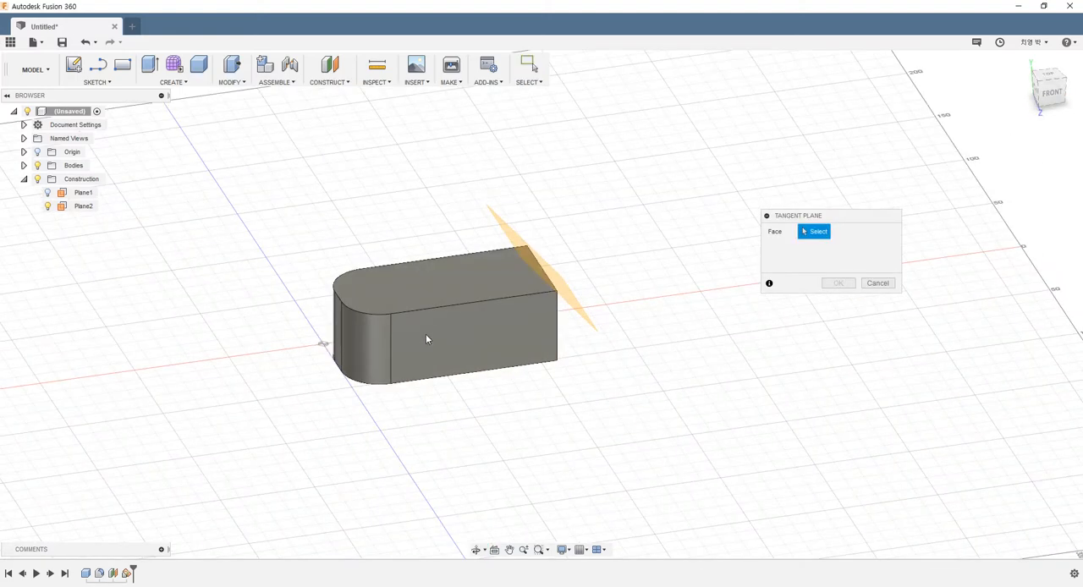
{"action": "scroll", "coordinate": [507, 283], "scroll_direction": "up", "scroll_amount": 5}
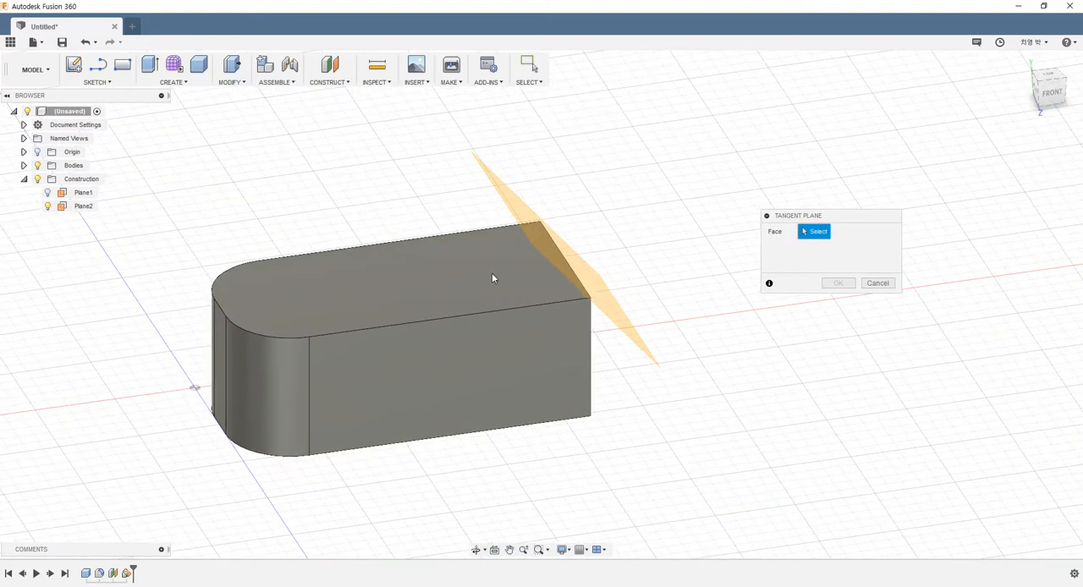
{"action": "middle_click_drag", "start_coordinate": [493, 279], "coordinate": [433, 270], "text": "shift"}
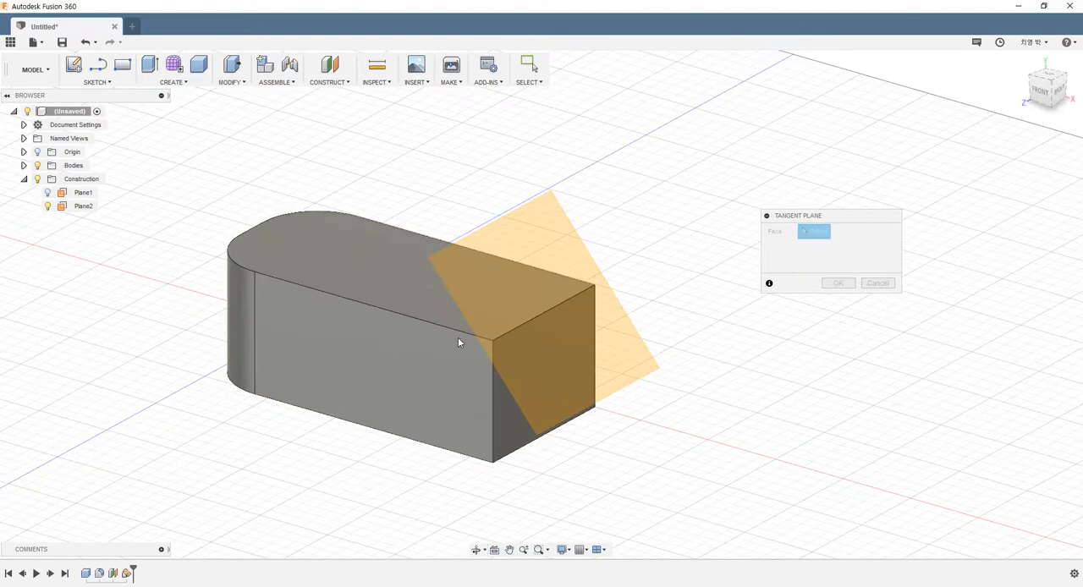
{"action": "middle_click_drag", "start_coordinate": [458, 337], "coordinate": [530, 362], "text": "shift"}
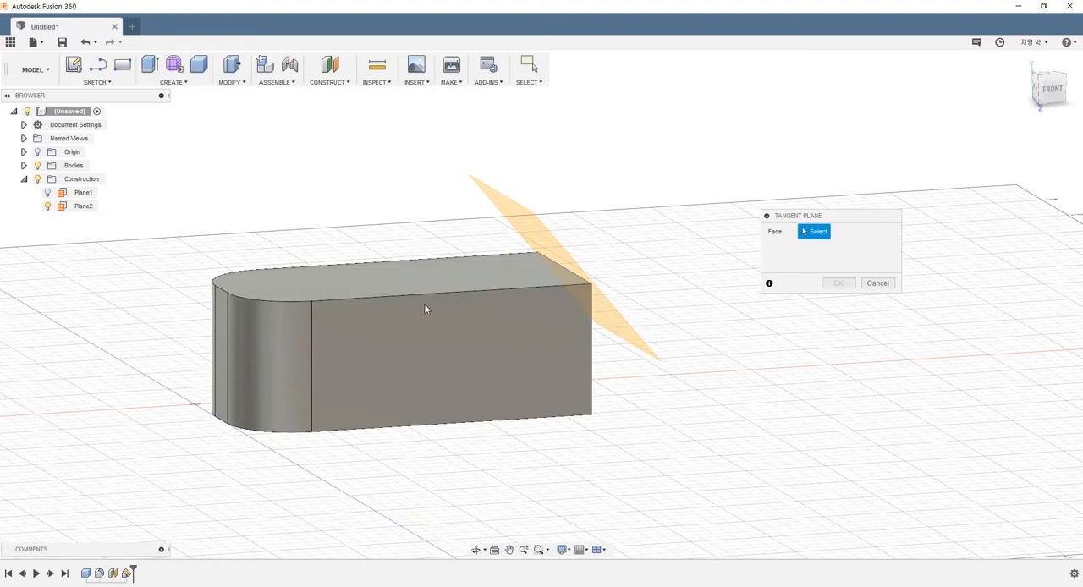
{"action": "middle_click_drag", "start_coordinate": [425, 307], "coordinate": [434, 307], "text": "shift"}
{"action": "middle_click_drag", "start_coordinate": [413, 315], "coordinate": [474, 357], "text": "shift"}
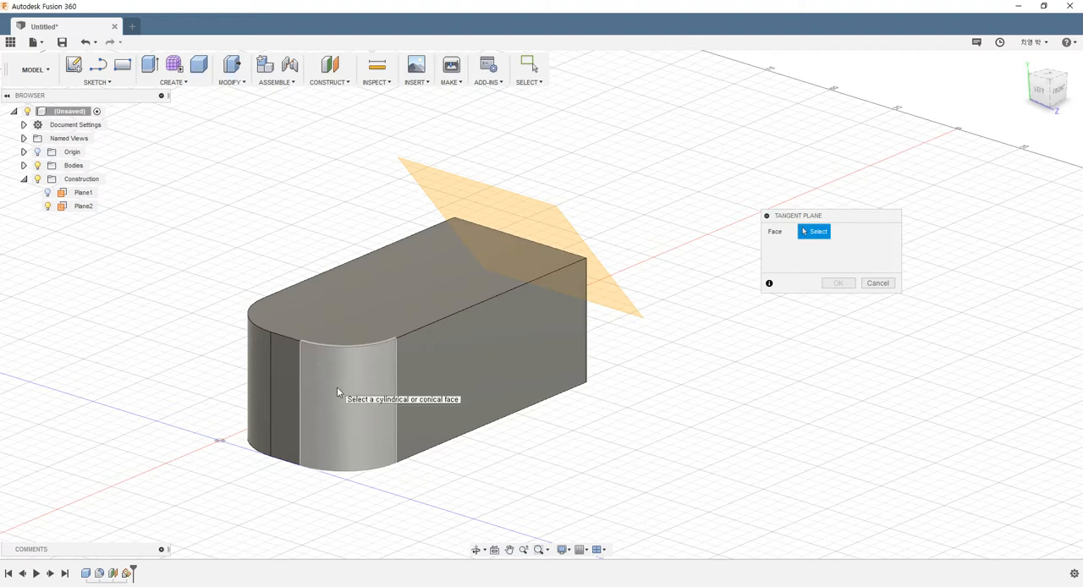
{"action": "left_click", "coordinate": [337, 392]}
Try the tangent plane at 105 and 45 degrees around the rounded corner, viewing the block from above.
{"action": "middle_click_drag", "start_coordinate": [375, 316], "coordinate": [372, 385], "text": "shift"}
{"action": "middle_click_drag", "start_coordinate": [327, 475], "coordinate": [923, 44], "text": "shift"}
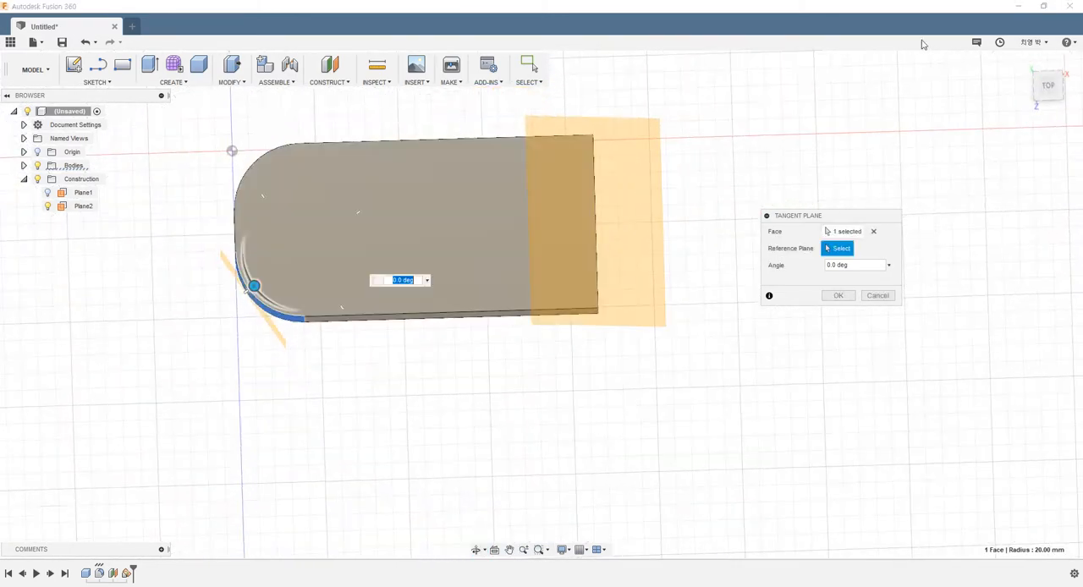
{"action": "left_click", "coordinate": [1047, 86]}
{"action": "scroll", "coordinate": [275, 246], "scroll_direction": "up", "scroll_amount": 3}
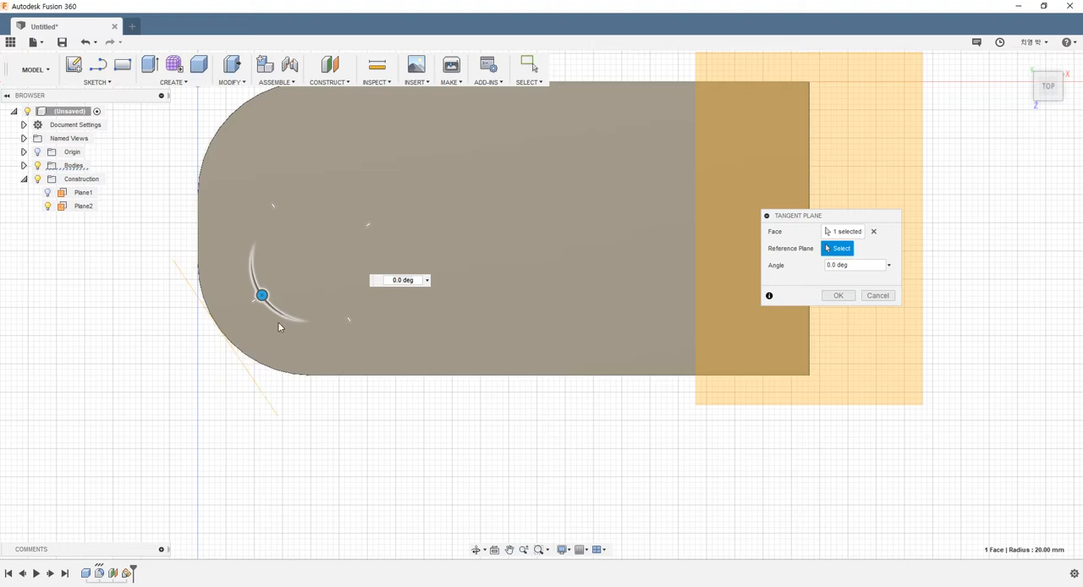
{"action": "left_click_drag", "start_coordinate": [263, 296], "coordinate": [295, 227]}
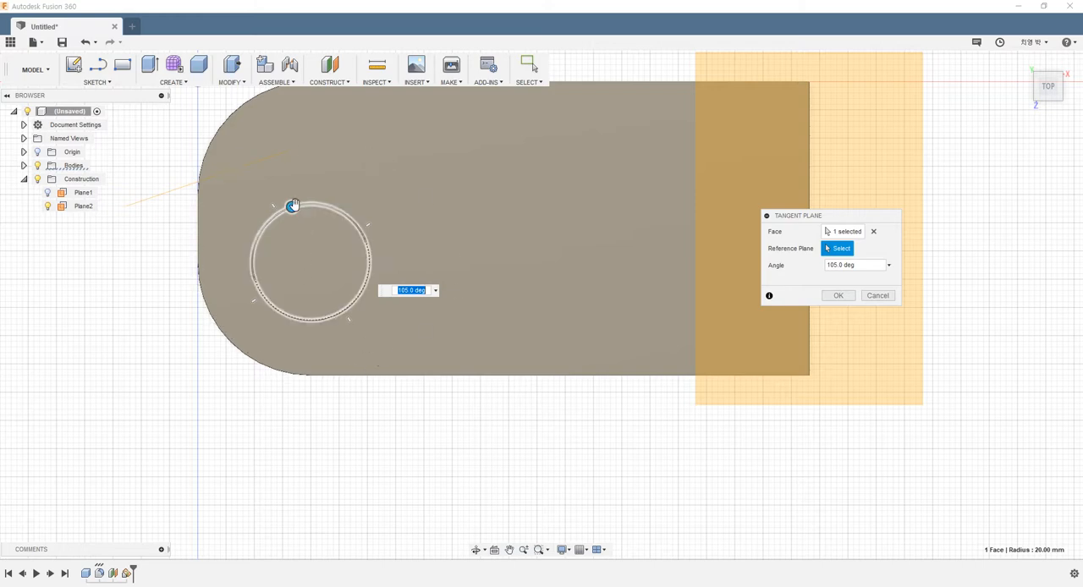
{"action": "left_click_drag", "start_coordinate": [292, 207], "coordinate": [292, 259]}
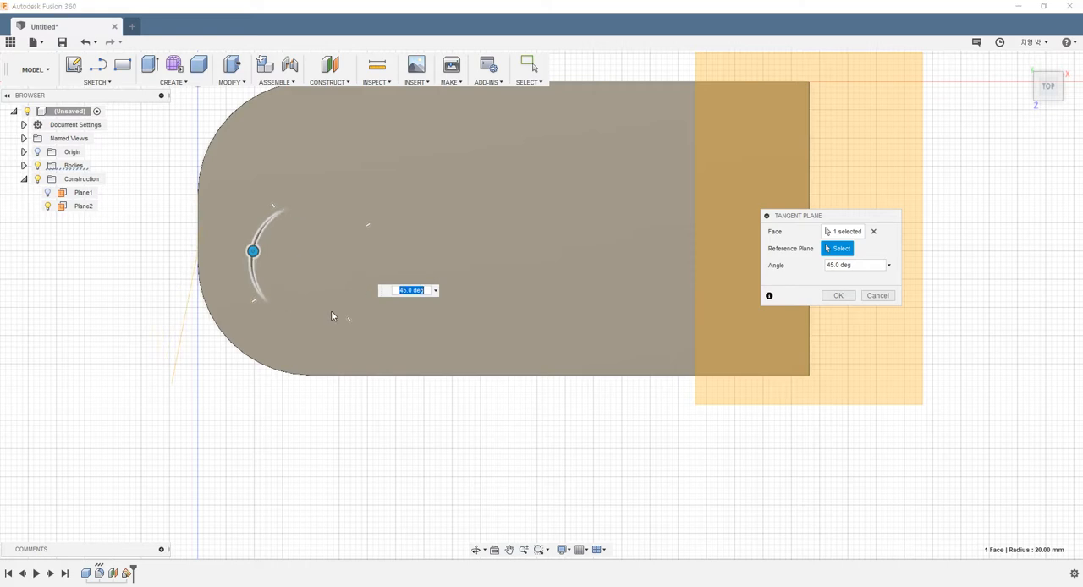
{"action": "middle_click_drag", "start_coordinate": [334, 317], "coordinate": [377, 141], "text": "shift"}
{"action": "left_click", "coordinate": [335, 82]}
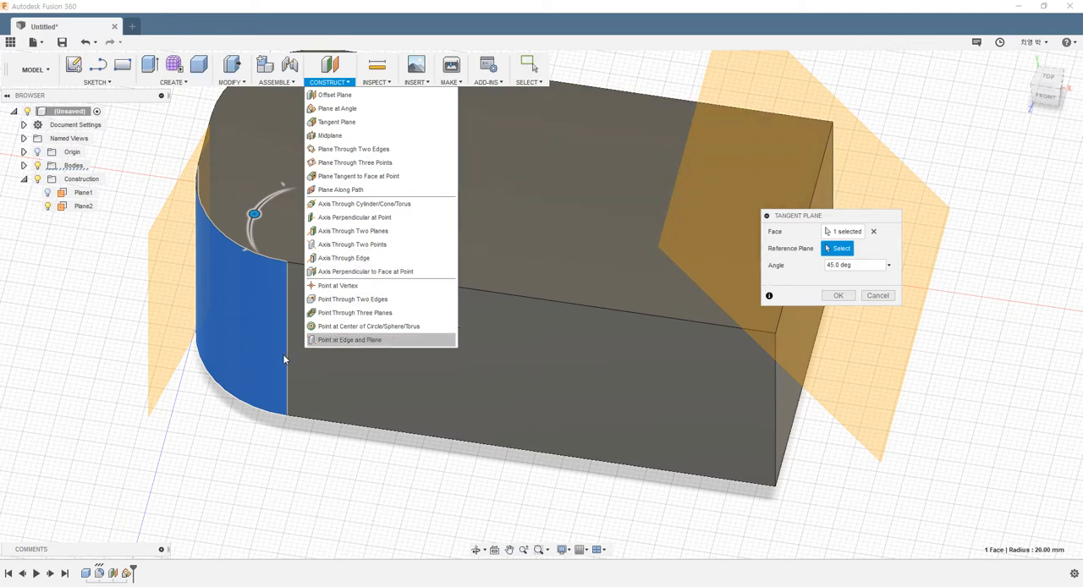
{"action": "left_click", "coordinate": [239, 399]}
Rotate the tangent plane to -20 degrees around the fillet face and create it.
{"action": "left_click_drag", "start_coordinate": [254, 214], "coordinate": [265, 263]}
{"action": "middle_click_drag", "start_coordinate": [369, 496], "coordinate": [390, 437], "text": "shift"}
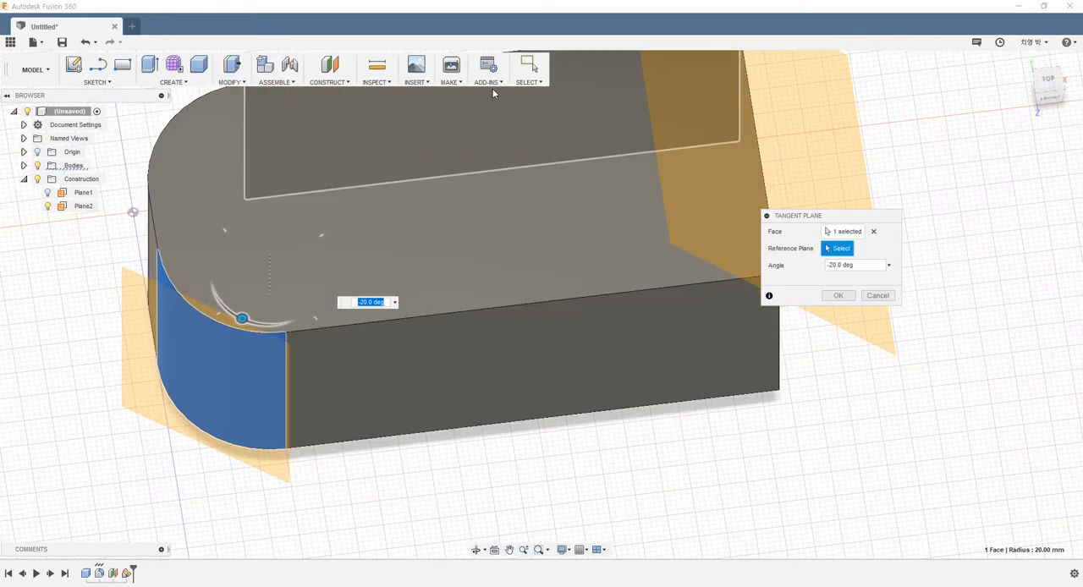
{"action": "left_click", "coordinate": [849, 300]}
Hide the angled plane and the tangent plane so only the solid body is displayed.
{"action": "scroll", "coordinate": [609, 452], "scroll_direction": "down", "scroll_amount": 3}
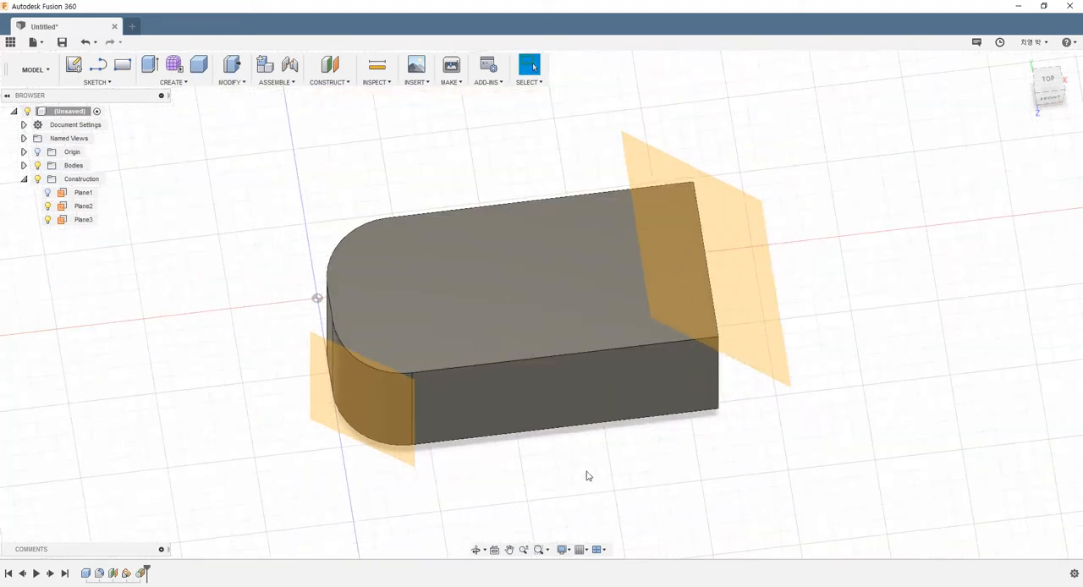
{"action": "scroll", "coordinate": [576, 482], "scroll_direction": "up", "scroll_amount": 2}
{"action": "left_click", "coordinate": [61, 207]}
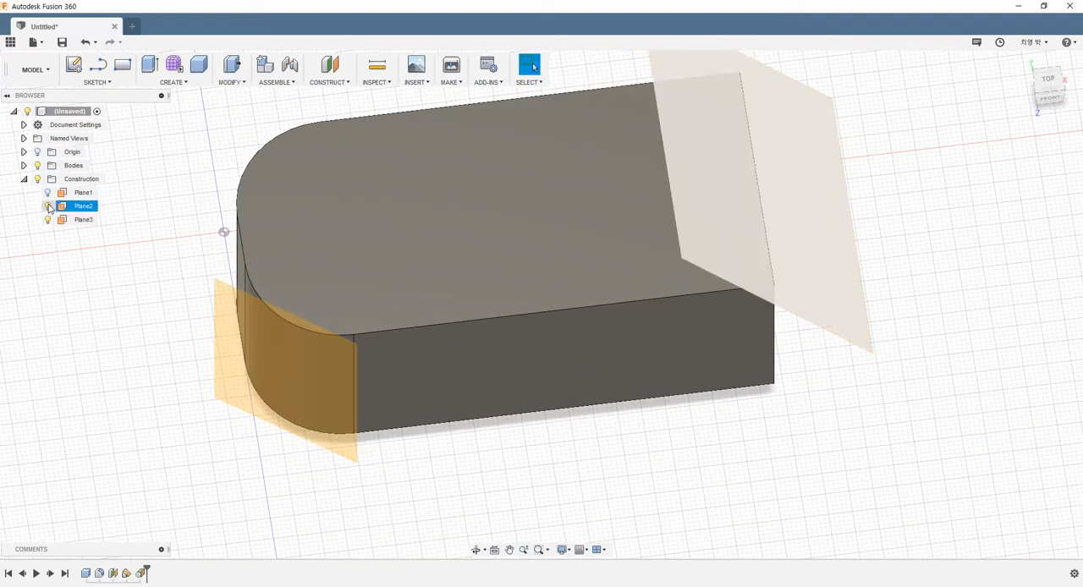
{"action": "left_click", "coordinate": [48, 206]}
{"action": "left_click", "coordinate": [48, 219]}
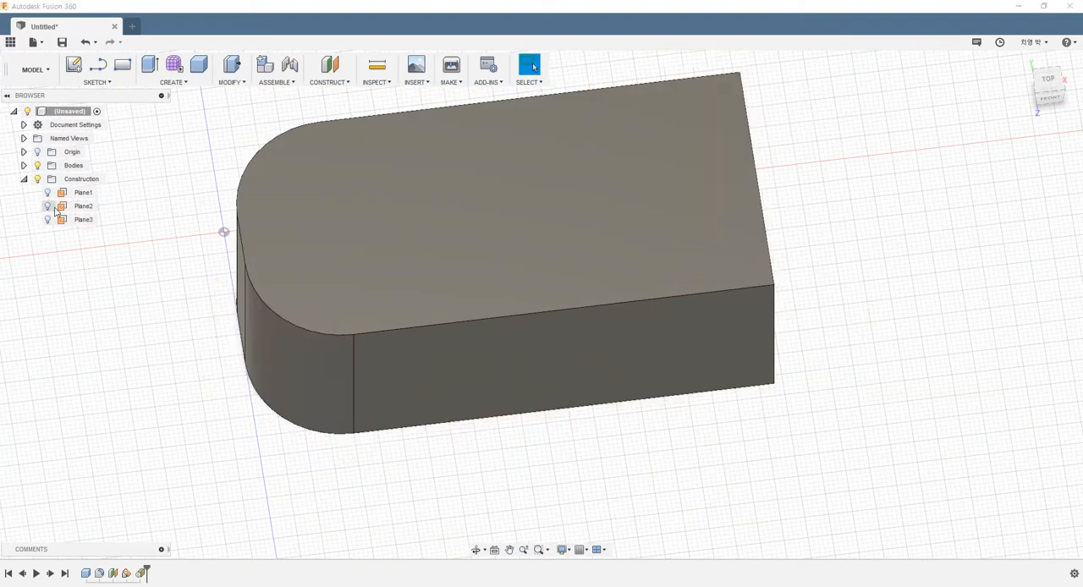
{"action": "left_click", "coordinate": [329, 82]}
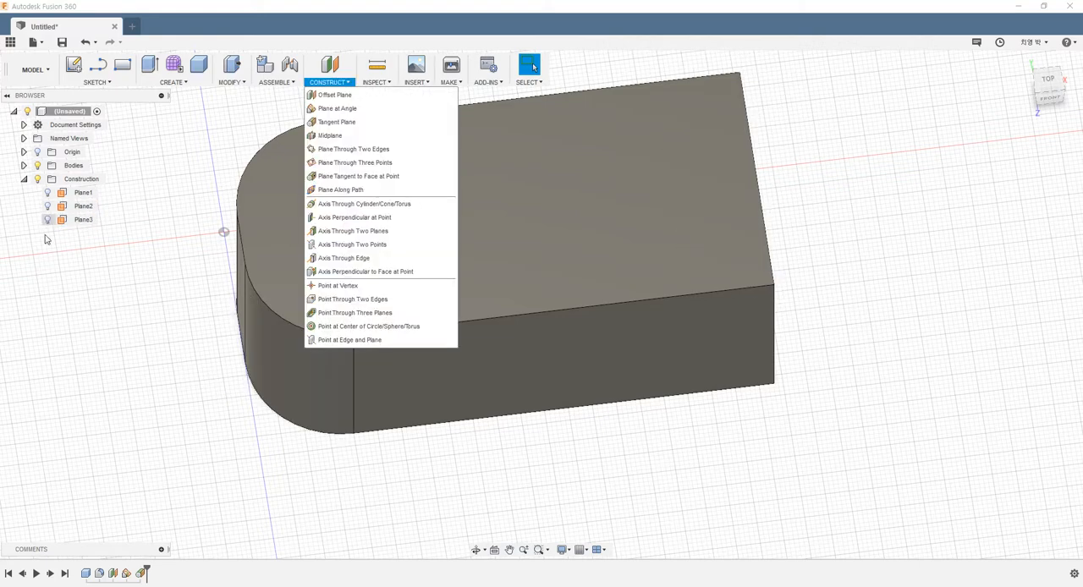
{"action": "left_click", "coordinate": [157, 308]}
{"action": "scroll", "coordinate": [174, 273], "scroll_direction": "down", "scroll_amount": 3}
{"action": "scroll", "coordinate": [240, 169], "scroll_direction": "up", "scroll_amount": 2}
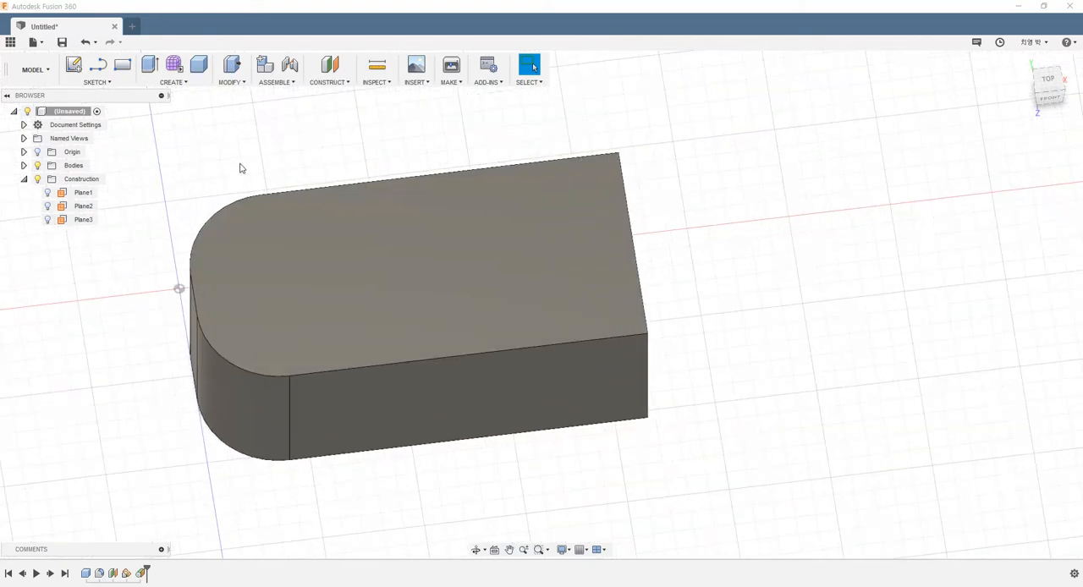
{"action": "middle_click_drag", "start_coordinate": [267, 161], "coordinate": [379, 164], "text": "shift"}
{"action": "scroll", "coordinate": [347, 191], "scroll_direction": "down", "scroll_amount": 3}
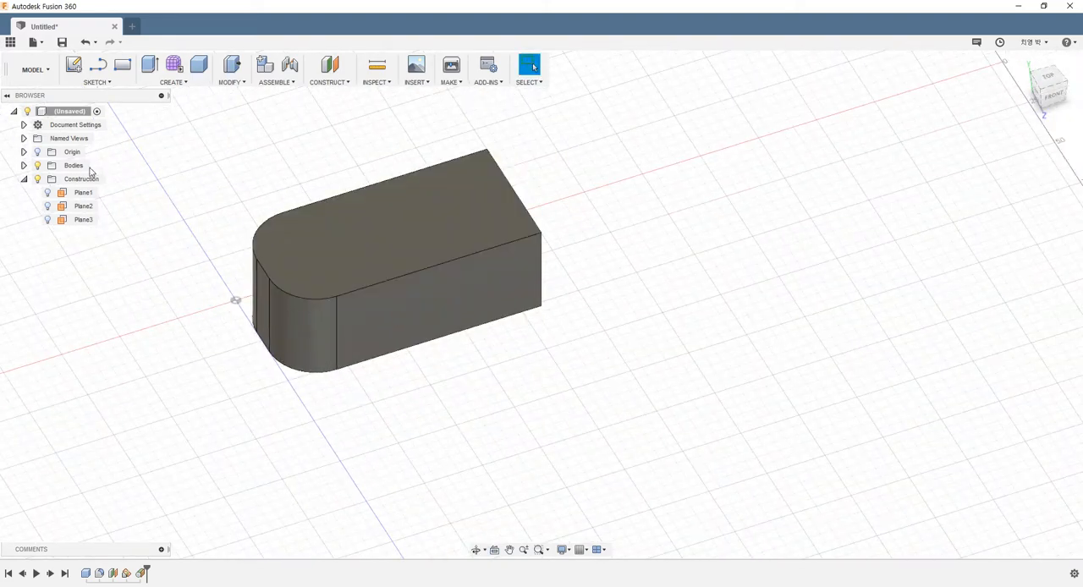
Show the origin planes and axes and inspect the block from its rounded end and front.
{"action": "left_click", "coordinate": [37, 152]}
{"action": "middle_click_drag", "start_coordinate": [279, 212], "coordinate": [330, 151], "text": "shift"}
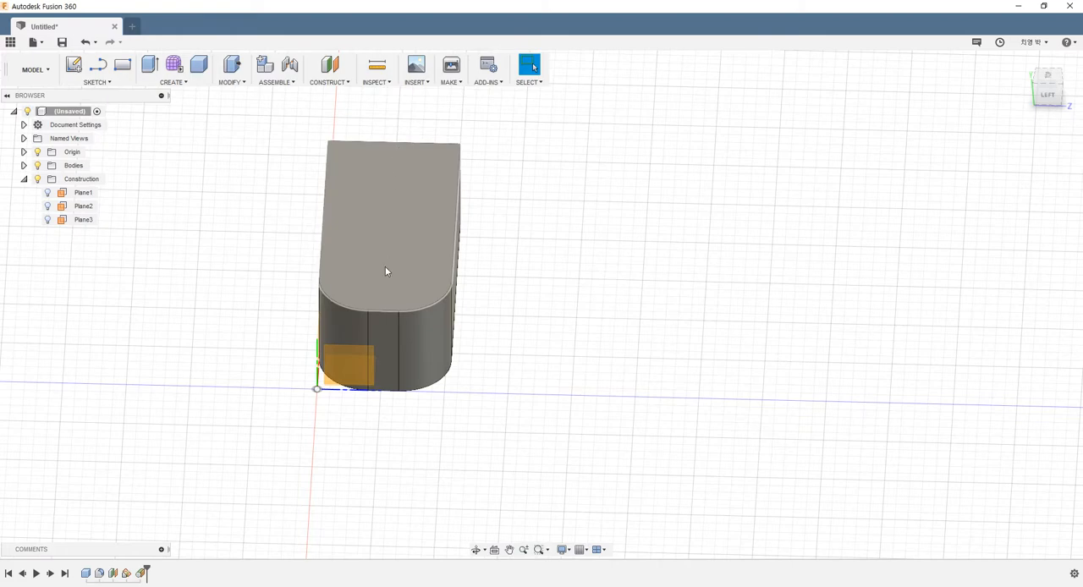
{"action": "middle_click_drag", "start_coordinate": [382, 208], "coordinate": [279, 193], "text": "shift"}
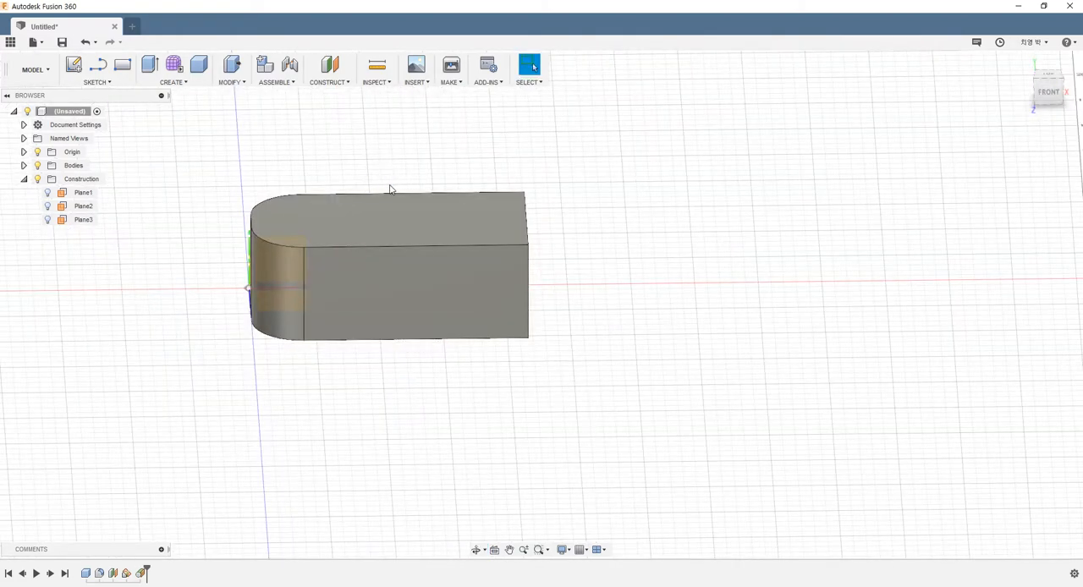
{"action": "scroll", "coordinate": [391, 271], "scroll_direction": "down", "scroll_amount": 1}
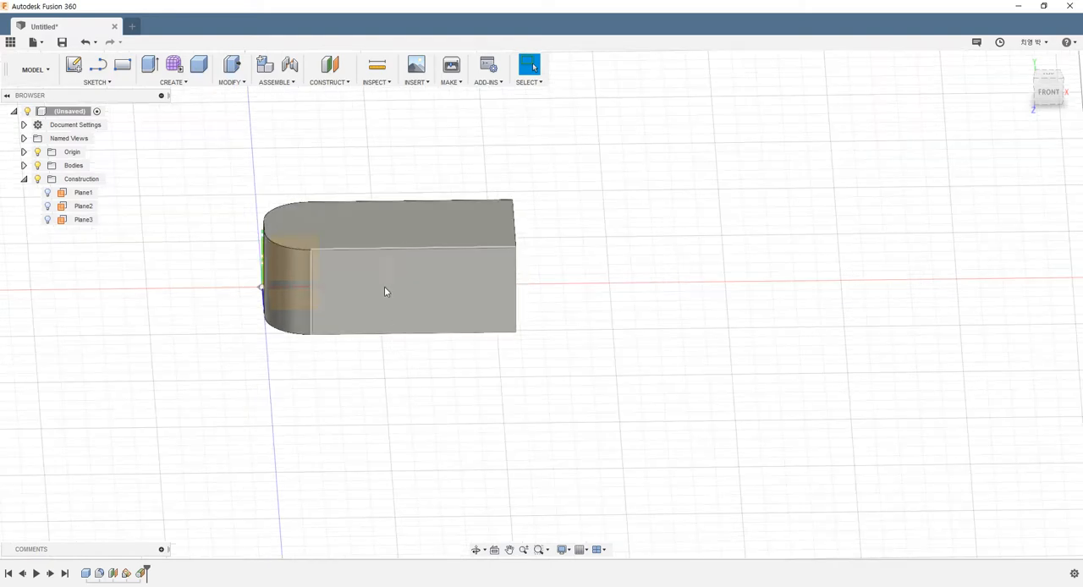
{"action": "mouse_move", "coordinate": [369, 160]}
{"action": "middle_mouse_down", "text": "shift"}
{"action": "mouse_move", "coordinate": [443, 167]}
{"action": "mouse_move", "coordinate": [426, 141]}
{"action": "mouse_move", "coordinate": [481, 155]}
{"action": "mouse_move", "coordinate": [354, 166]}
{"action": "middle_mouse_up", "text": "shift"}
Try a midplane between the narrow flat face of the rounded end and the adjacent long side face.
{"action": "left_click", "coordinate": [328, 82]}
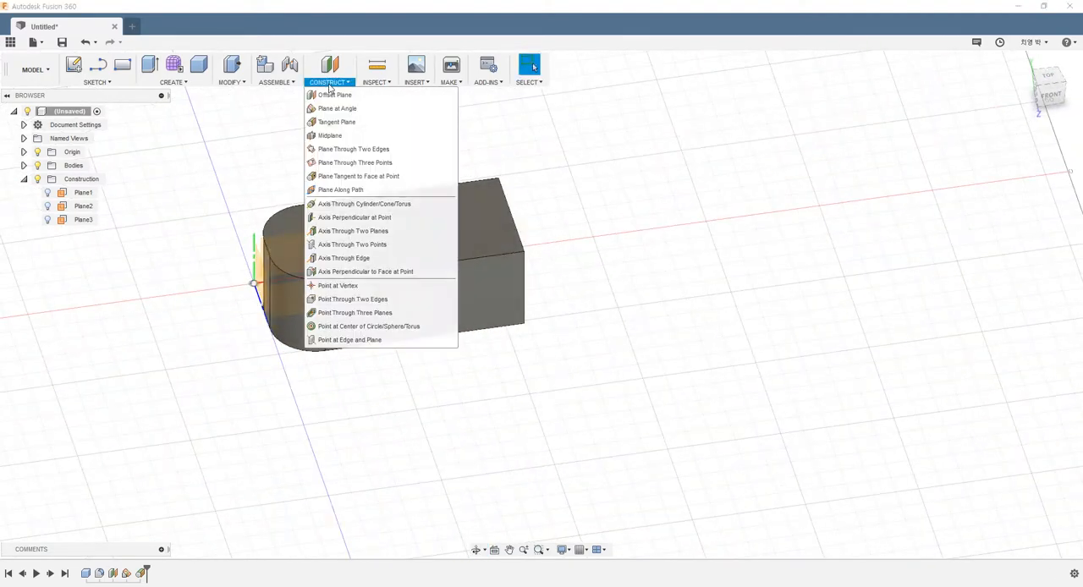
{"action": "left_click", "coordinate": [330, 136]}
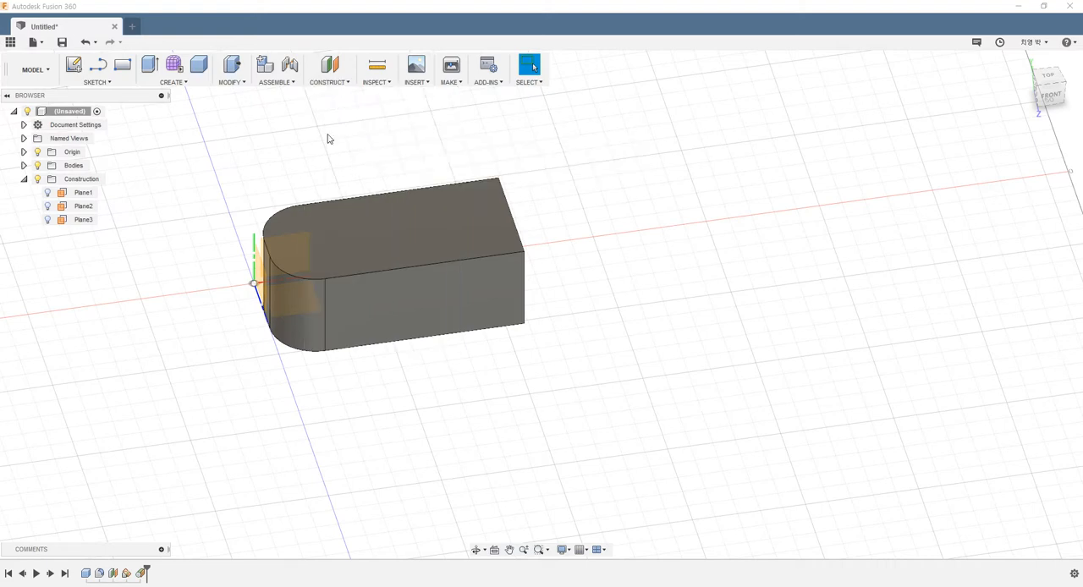
{"action": "mouse_move", "coordinate": [449, 172]}
{"action": "middle_mouse_down", "text": "shift"}
{"action": "mouse_move", "coordinate": [382, 174]}
{"action": "mouse_move", "coordinate": [457, 175]}
{"action": "middle_mouse_up", "text": "shift"}
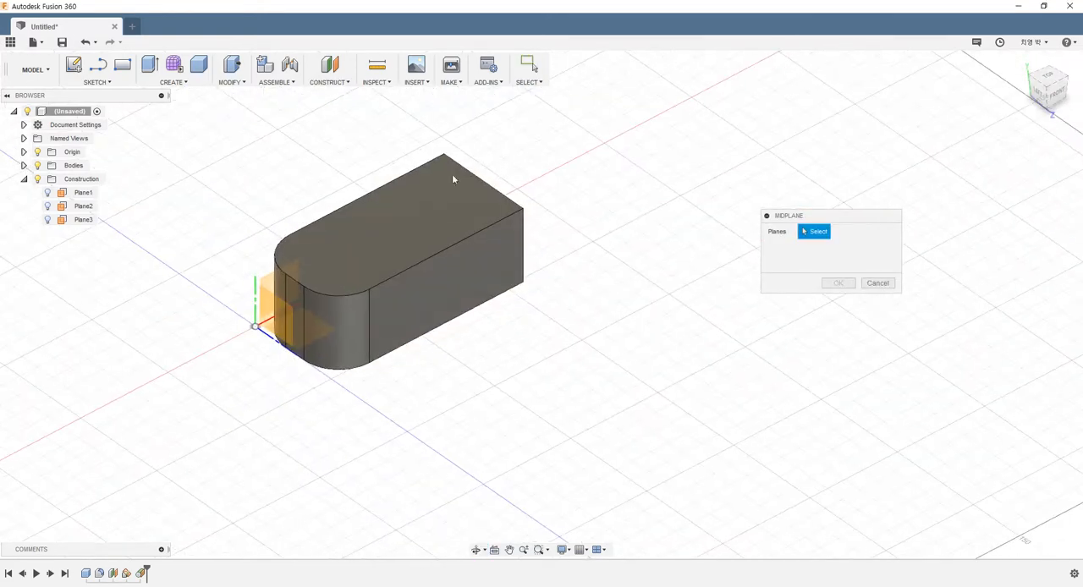
{"action": "left_click", "coordinate": [294, 297]}
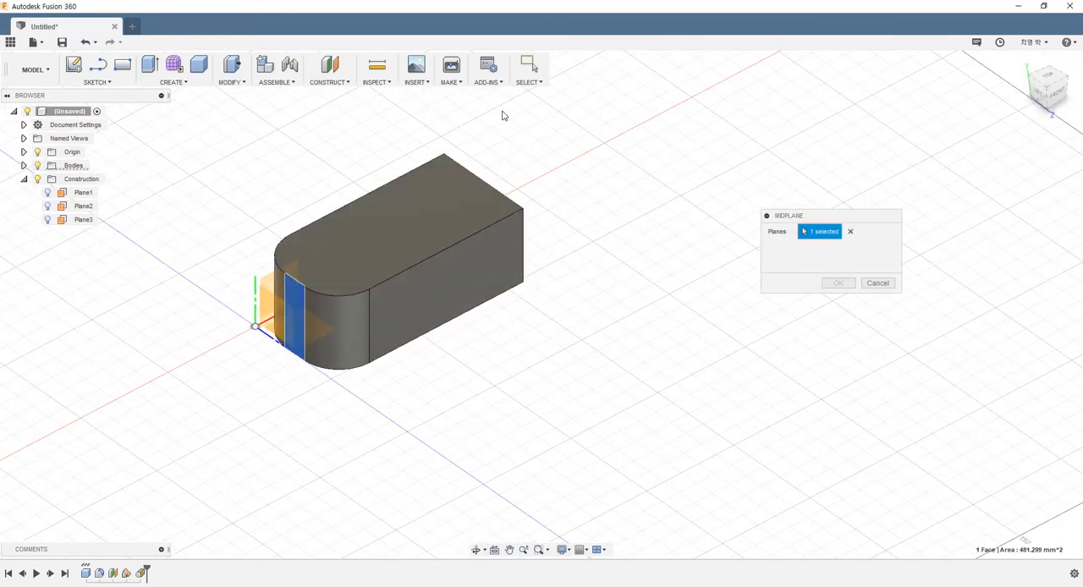
{"action": "middle_click_drag", "start_coordinate": [502, 113], "coordinate": [476, 160], "text": "shift"}
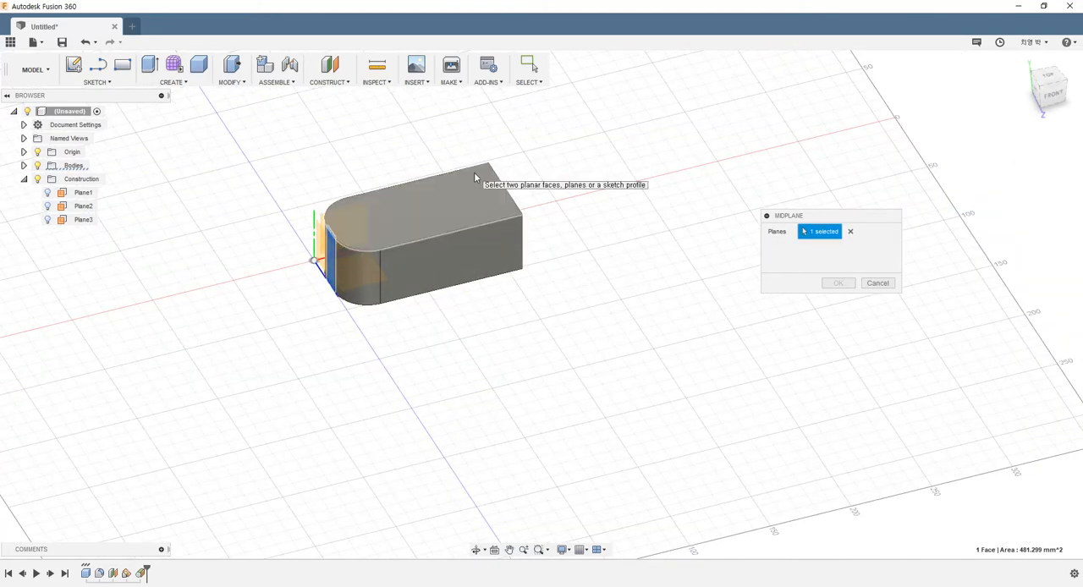
{"action": "middle_click_drag", "start_coordinate": [488, 177], "coordinate": [588, 169], "text": "shift"}
{"action": "scroll", "coordinate": [428, 236], "scroll_direction": "up", "scroll_amount": 5}
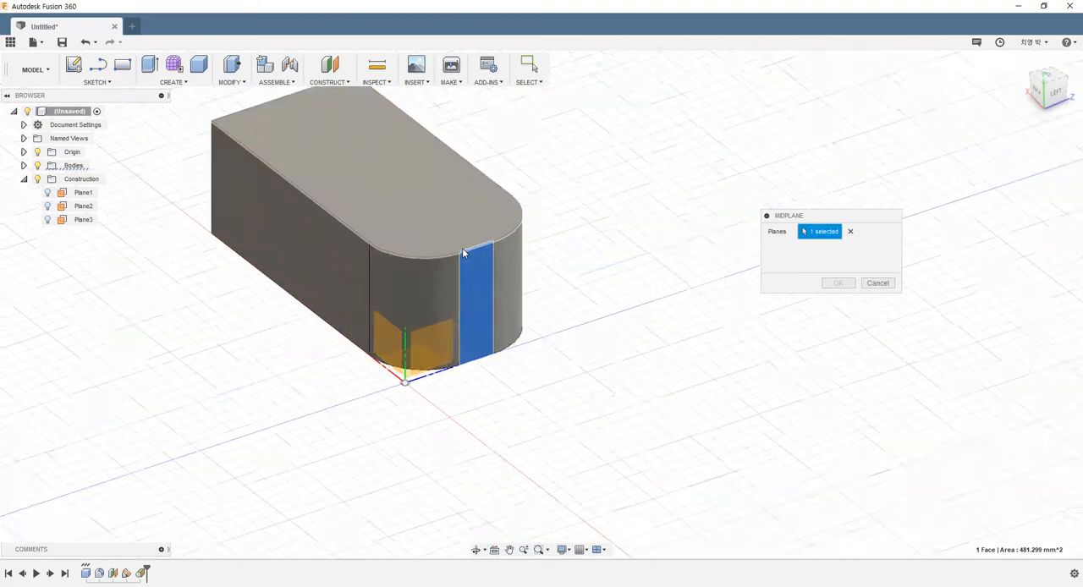
{"action": "scroll", "coordinate": [472, 267], "scroll_direction": "up", "scroll_amount": 1}
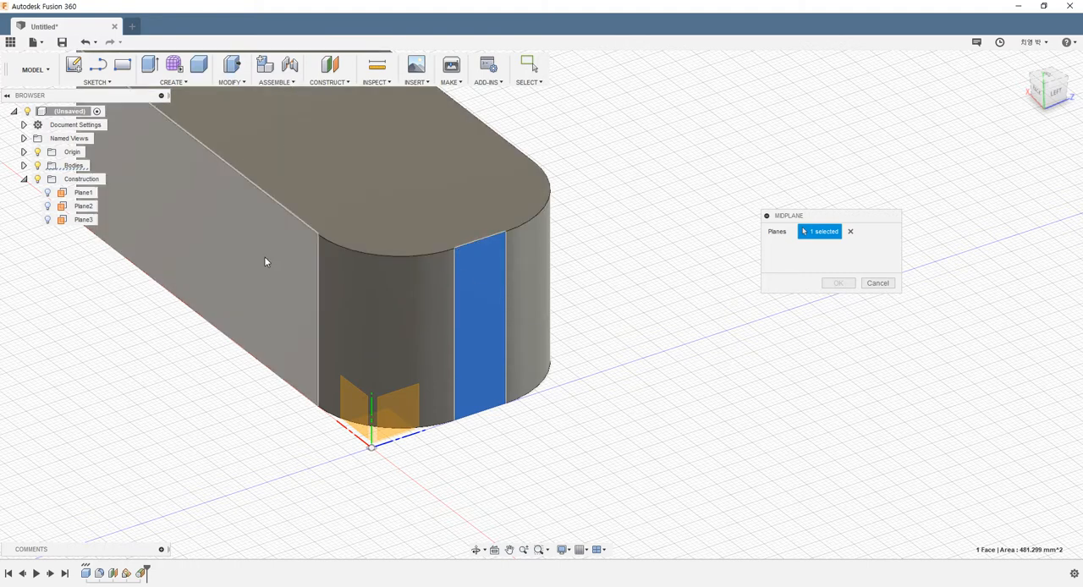
{"action": "left_click", "coordinate": [301, 284]}
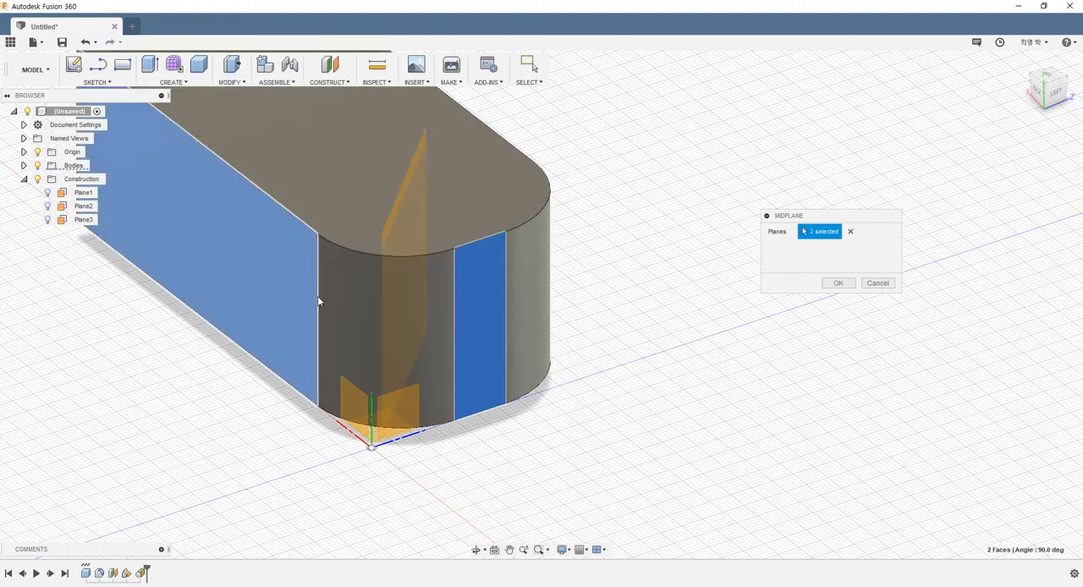
{"action": "key", "text": "Escape"}
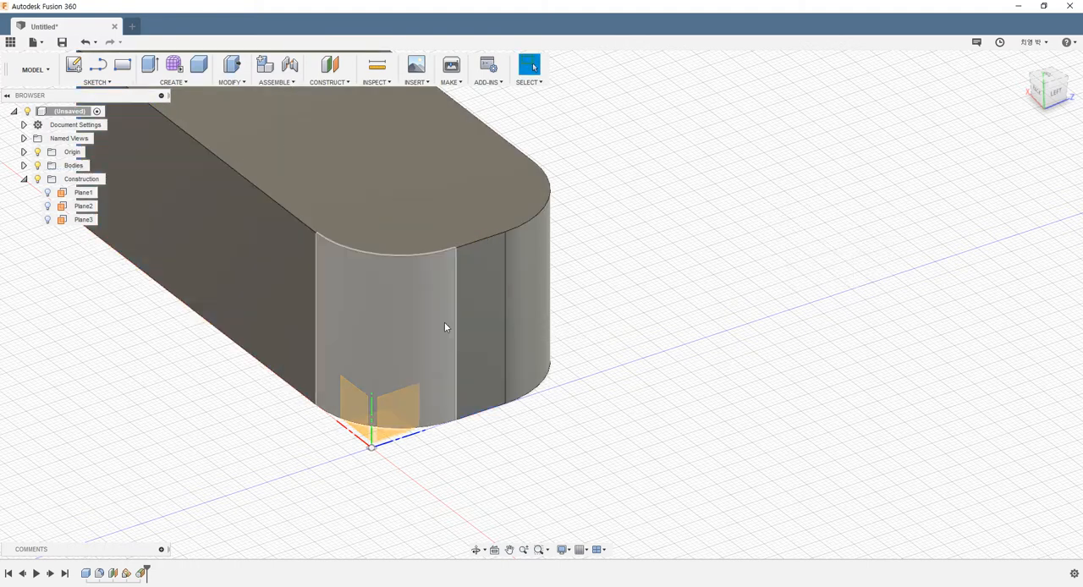
Create a midplane between the narrow flat face of the rounded end and the opposite square end face.
{"action": "left_click", "coordinate": [446, 327]}
{"action": "left_click", "coordinate": [320, 82]}
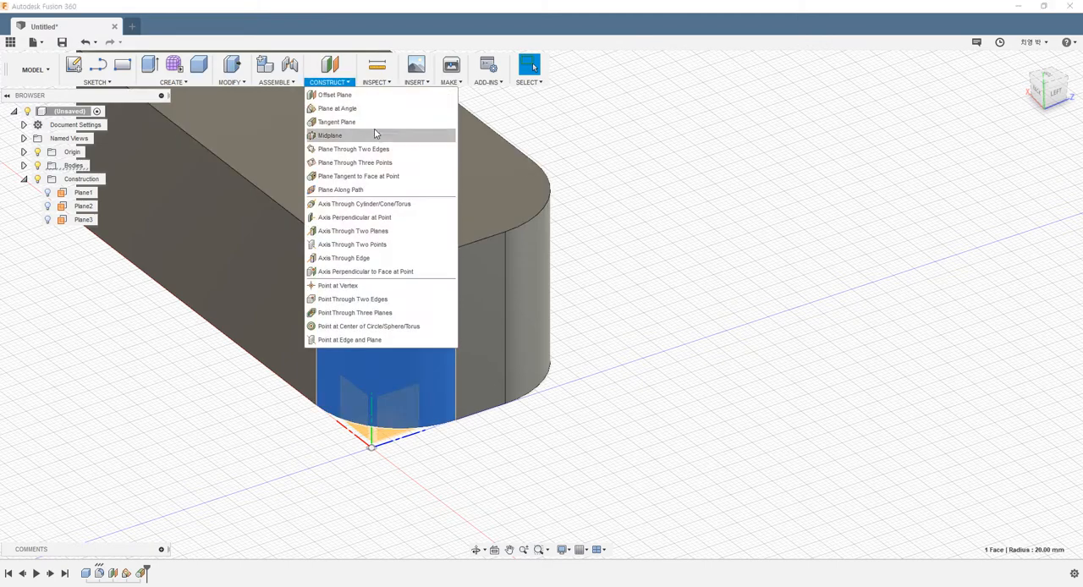
{"action": "left_click", "coordinate": [338, 138]}
{"action": "scroll", "coordinate": [384, 179], "scroll_direction": "down", "scroll_amount": 3}
{"action": "middle_click_drag", "start_coordinate": [490, 340], "coordinate": [353, 316], "text": "shift"}
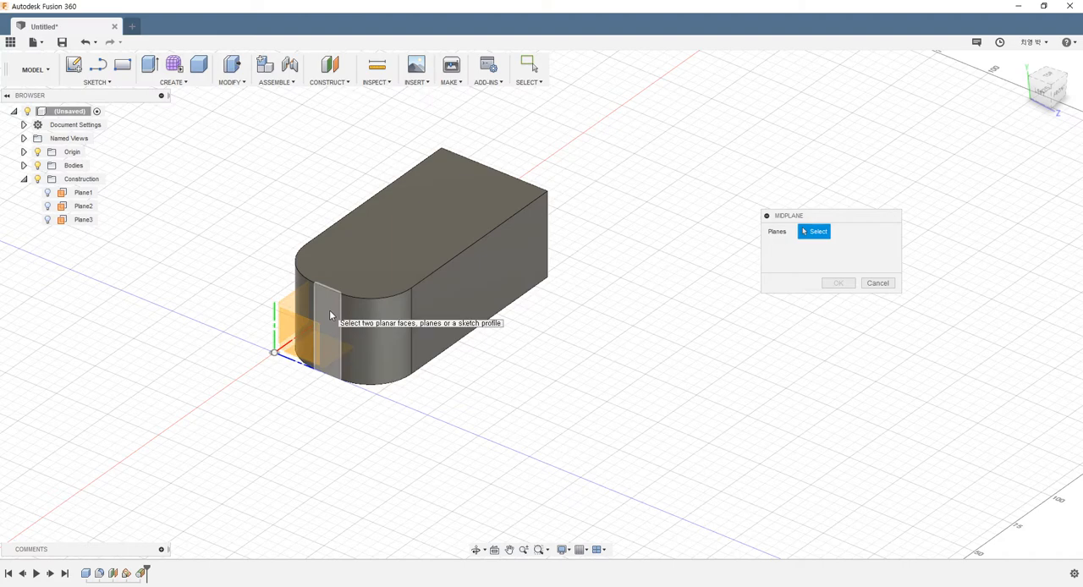
{"action": "left_click", "coordinate": [330, 311]}
{"action": "mouse_move", "coordinate": [537, 278]}
{"action": "middle_mouse_down", "text": "shift"}
{"action": "mouse_move", "coordinate": [460, 278]}
{"action": "mouse_move", "coordinate": [452, 344]}
{"action": "mouse_move", "coordinate": [532, 289]}
{"action": "middle_mouse_up", "text": "shift"}
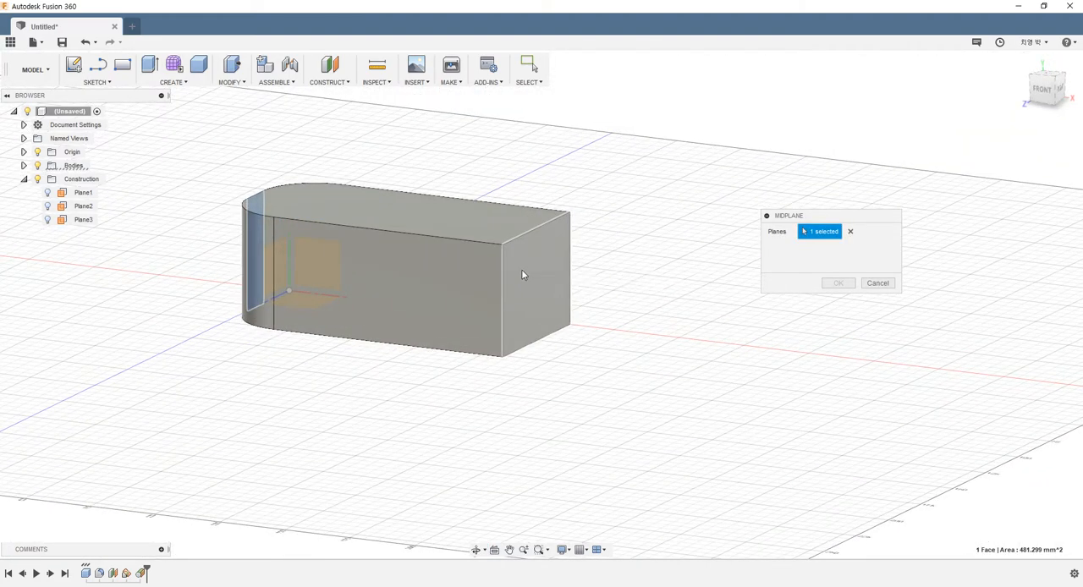
{"action": "left_click", "coordinate": [521, 273]}
{"action": "middle_click_drag", "start_coordinate": [561, 318], "coordinate": [568, 334], "text": "shift"}
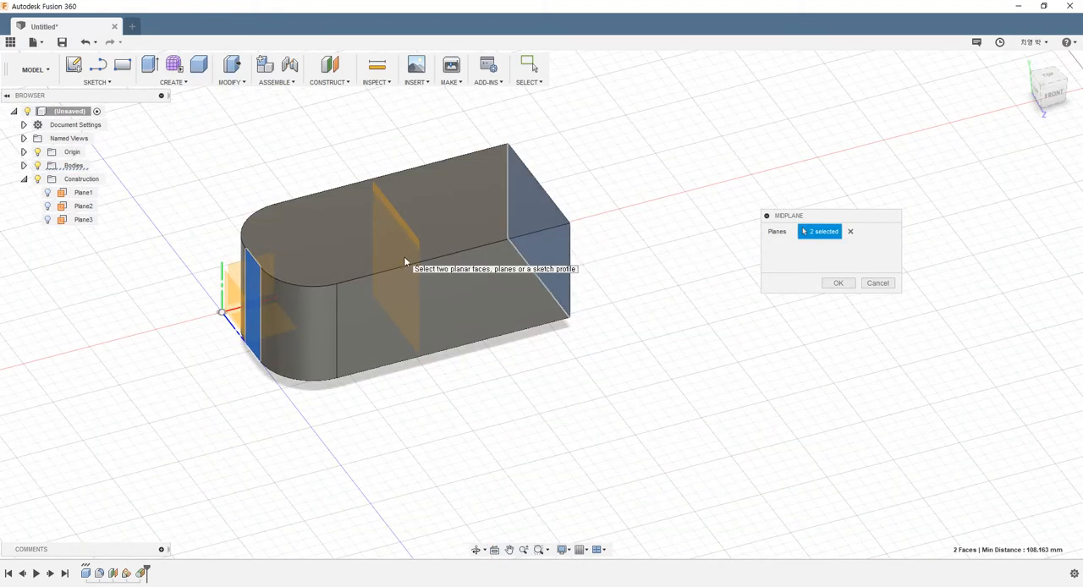
{"action": "left_click", "coordinate": [838, 283]}
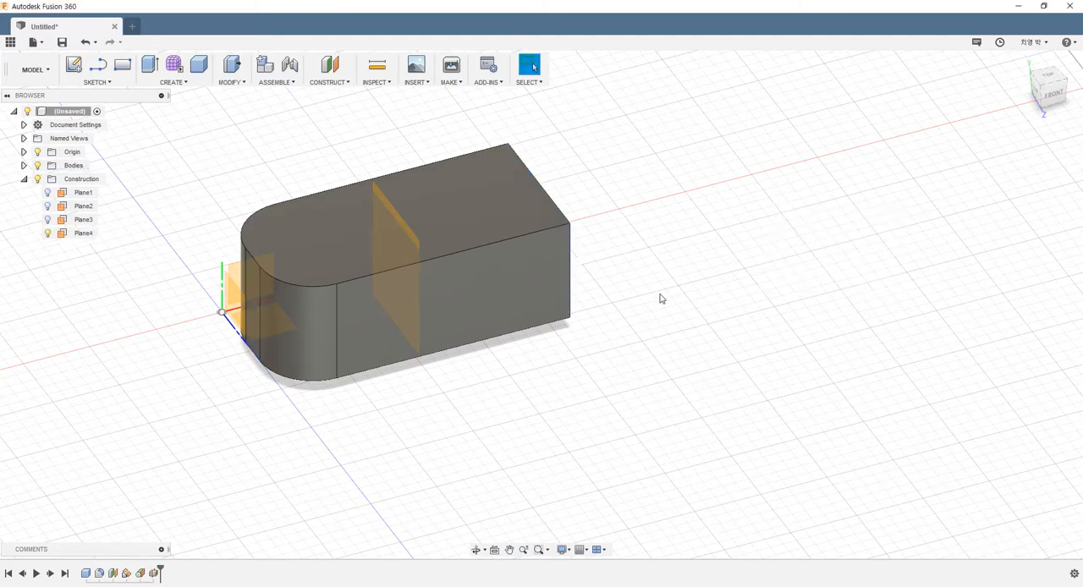
Try a Plane Through Two Edges using the two long straight edges of the block's top face.
{"action": "middle_click_drag", "start_coordinate": [659, 297], "coordinate": [595, 292], "text": "shift"}
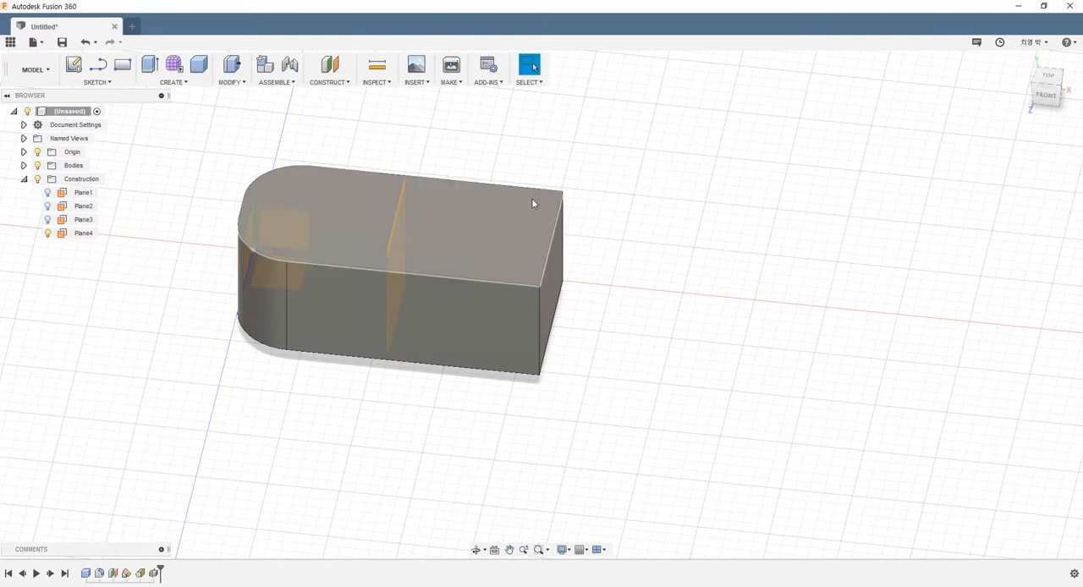
{"action": "middle_click_drag", "start_coordinate": [531, 198], "coordinate": [375, 283], "text": "shift"}
{"action": "scroll", "coordinate": [321, 301], "scroll_direction": "down", "scroll_amount": 1}
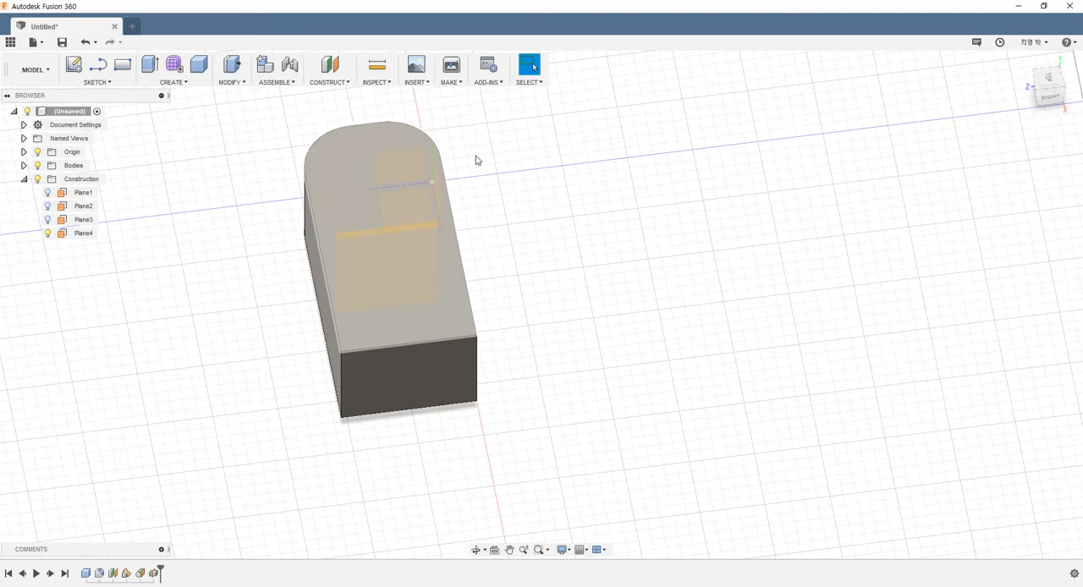
{"action": "middle_click_drag", "start_coordinate": [372, 197], "coordinate": [400, 237], "text": "shift"}
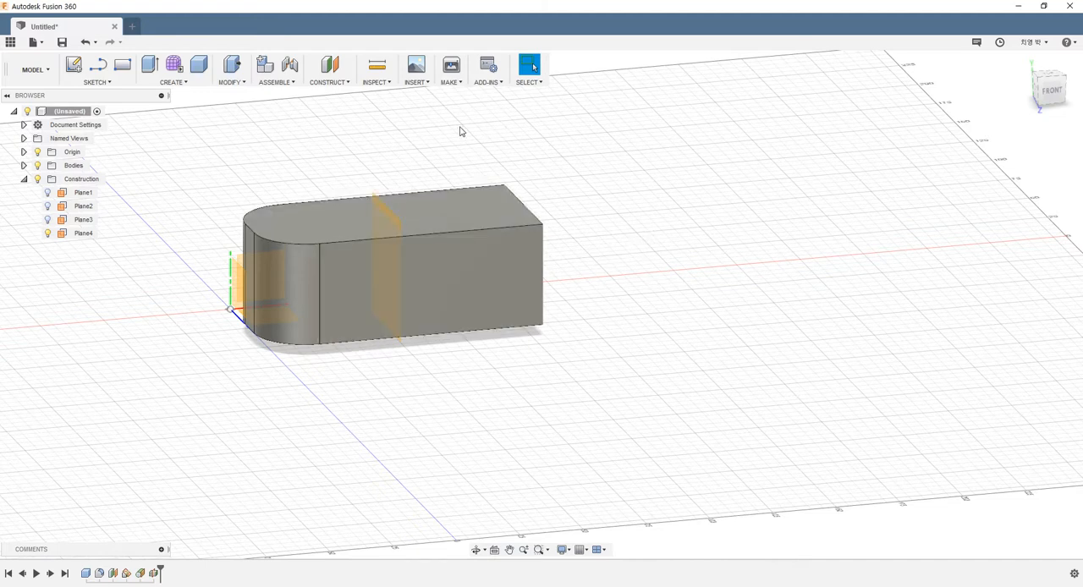
{"action": "left_click", "coordinate": [342, 82]}
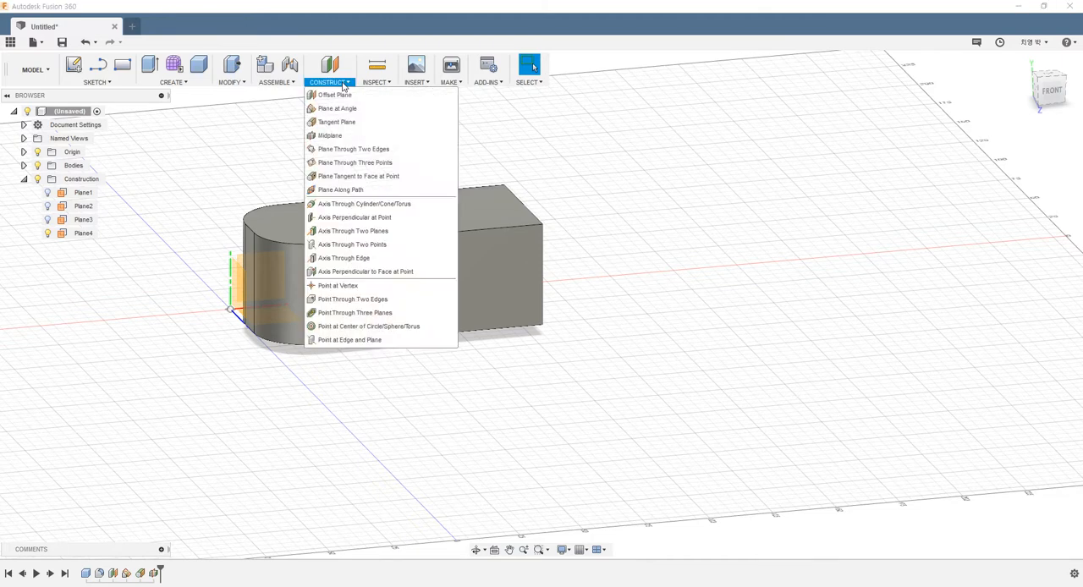
{"action": "left_click", "coordinate": [348, 150]}
{"action": "middle_click_drag", "start_coordinate": [507, 222], "coordinate": [279, 223], "text": "shift"}
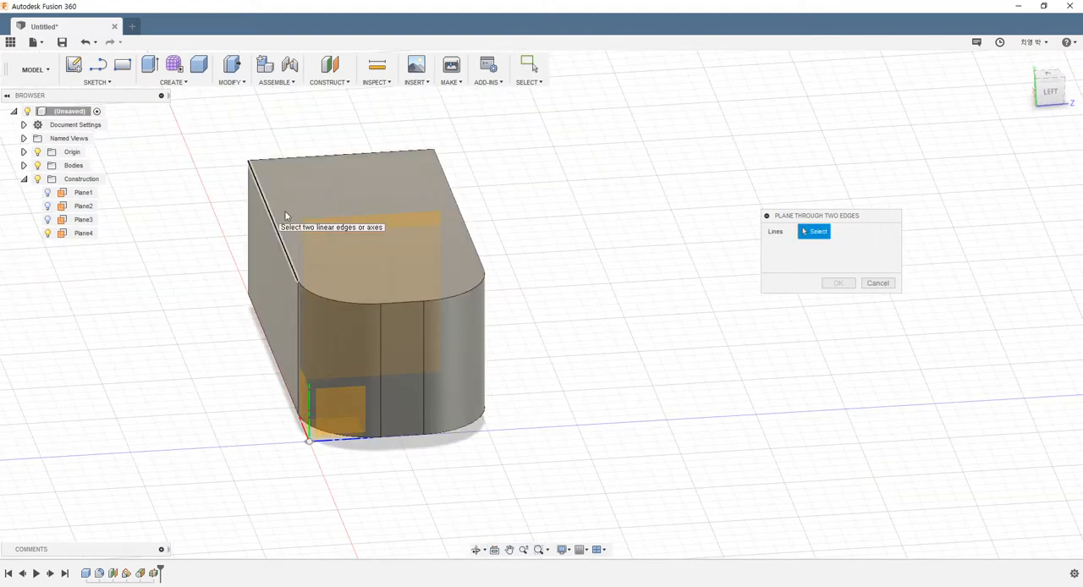
{"action": "left_click", "coordinate": [273, 217]}
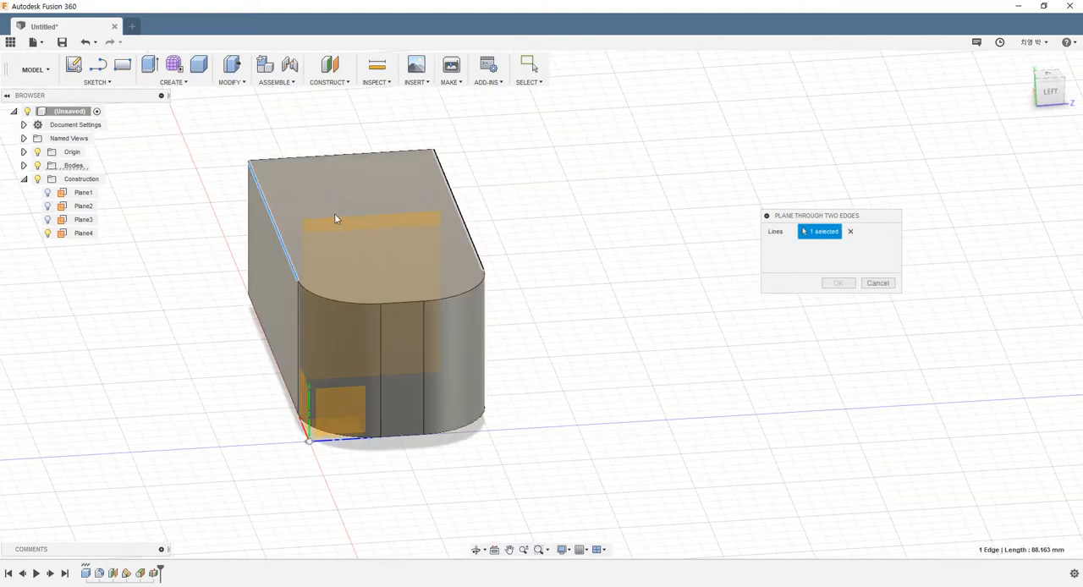
{"action": "left_click", "coordinate": [453, 197]}
{"action": "middle_click_drag", "start_coordinate": [426, 196], "coordinate": [474, 203], "text": "shift"}
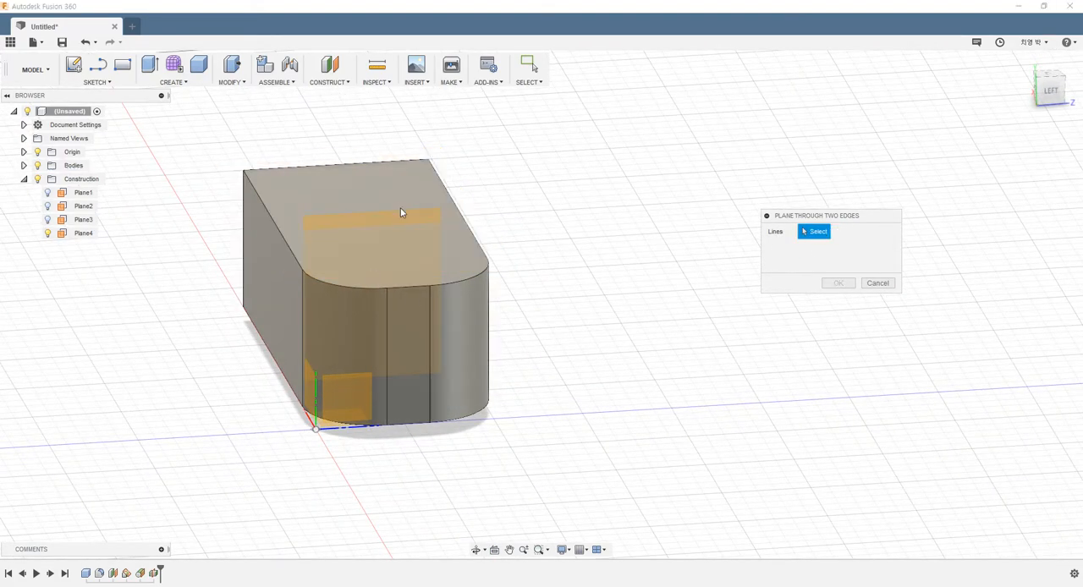
Create a diagonal Plane Through Two Edges from one long top edge to the long bottom edge on the opposite side.
{"action": "middle_click_drag", "start_coordinate": [400, 207], "coordinate": [272, 224], "text": "shift"}
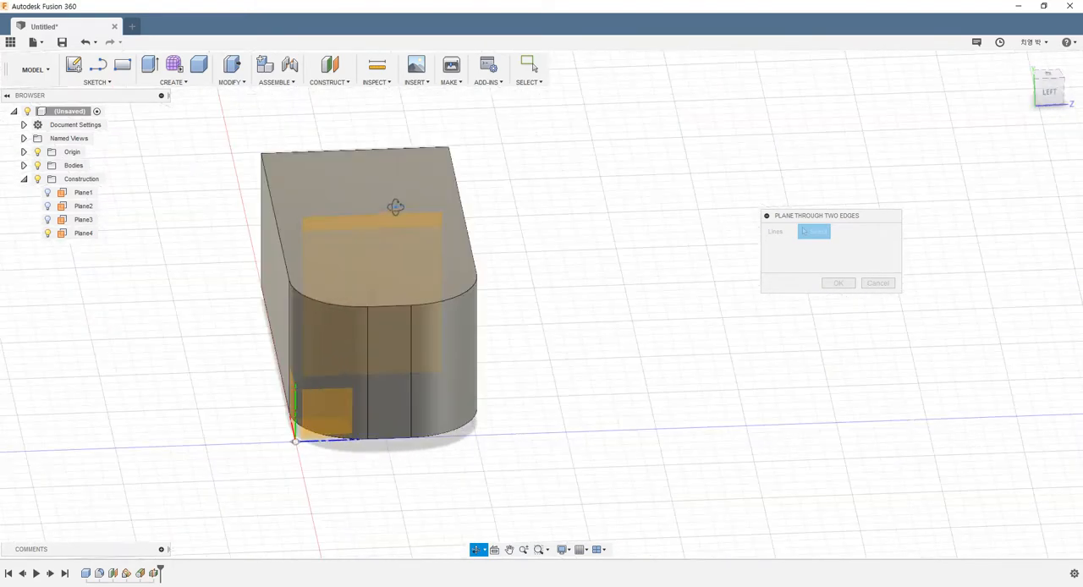
{"action": "left_click", "coordinate": [274, 224]}
{"action": "middle_click_drag", "start_coordinate": [385, 386], "coordinate": [415, 326], "text": "shift"}
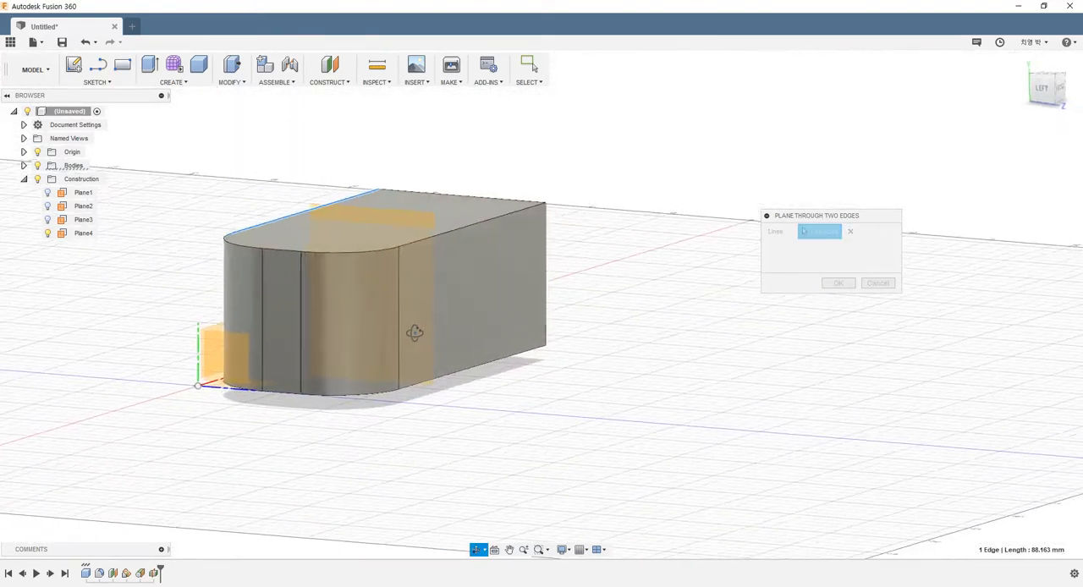
{"action": "middle_click_drag", "start_coordinate": [449, 381], "coordinate": [279, 272], "text": "shift"}
{"action": "left_click", "coordinate": [471, 365]}
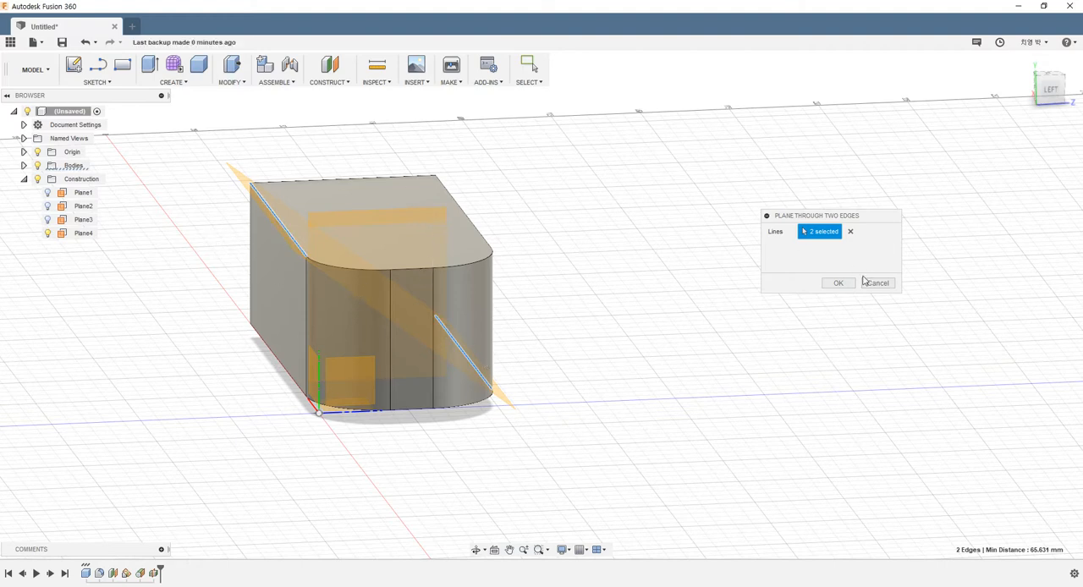
{"action": "left_click", "coordinate": [838, 283]}
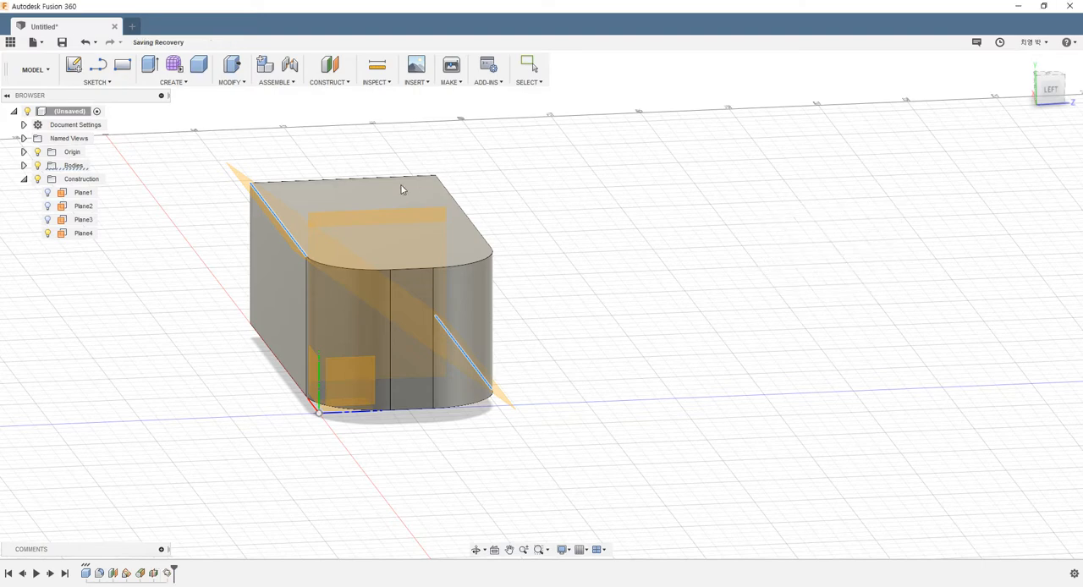
{"action": "middle_click_drag", "start_coordinate": [532, 192], "coordinate": [578, 169], "text": "shift"}
{"action": "left_click_drag", "start_coordinate": [592, 183], "coordinate": [575, 198]}
{"action": "key", "text": "Escape"}
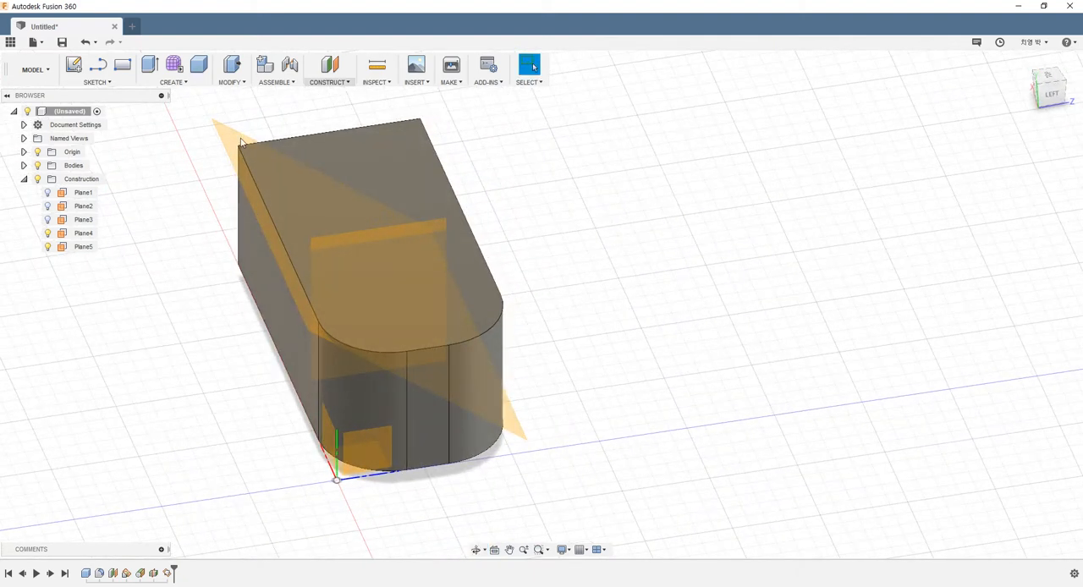
Hide the midplane, the diagonal two-edge plane and the origin planes and axes.
{"action": "left_click", "coordinate": [47, 234]}
{"action": "left_click", "coordinate": [47, 247]}
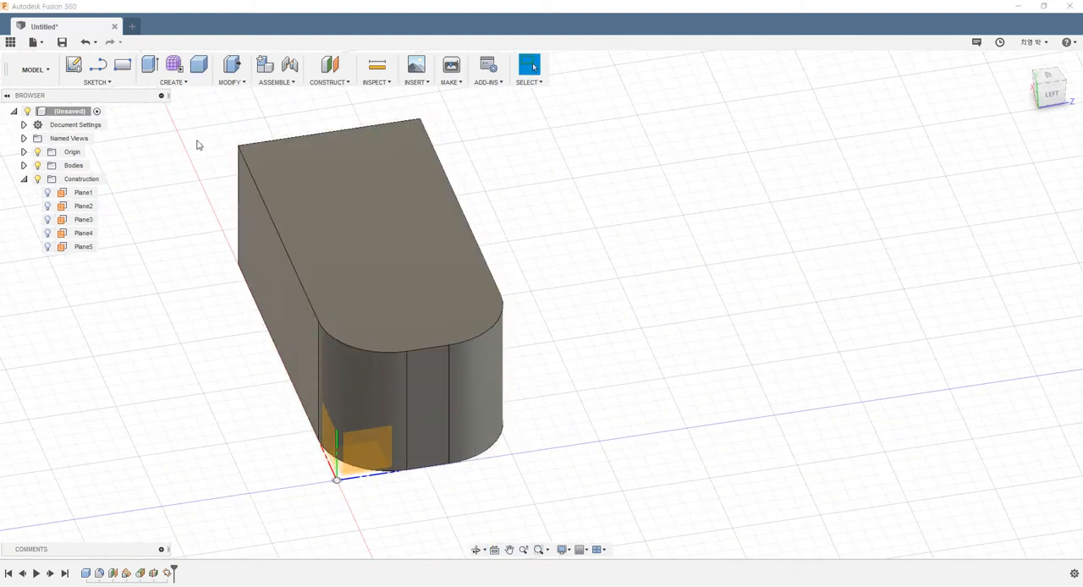
{"action": "left_click", "coordinate": [38, 152]}
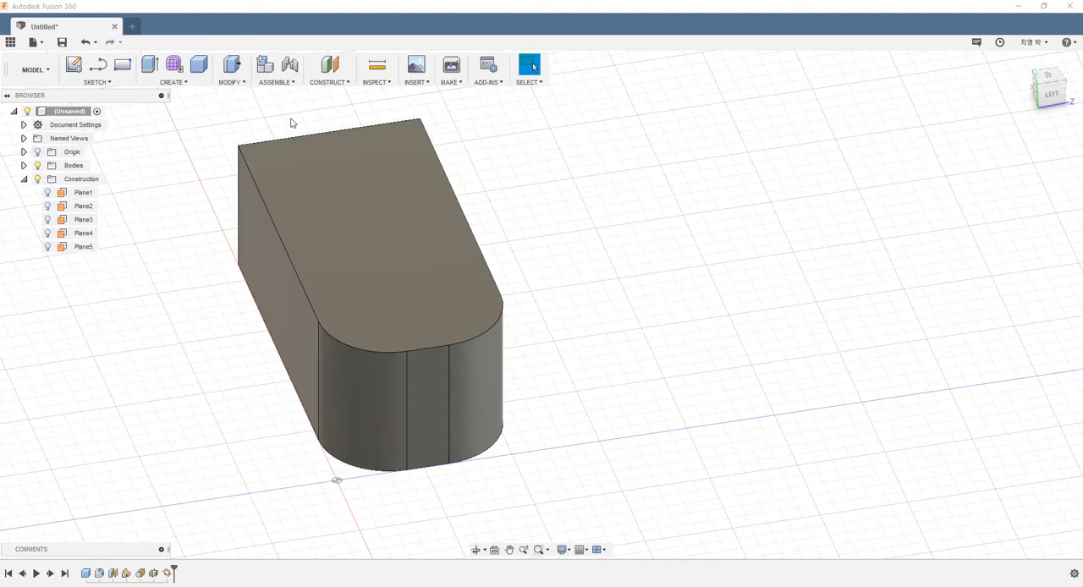
Try a Plane Through Three Points using one square corner's top and bottom vertices and the top vertex where the opposite side meets its fillet.
{"action": "left_click", "coordinate": [338, 83]}
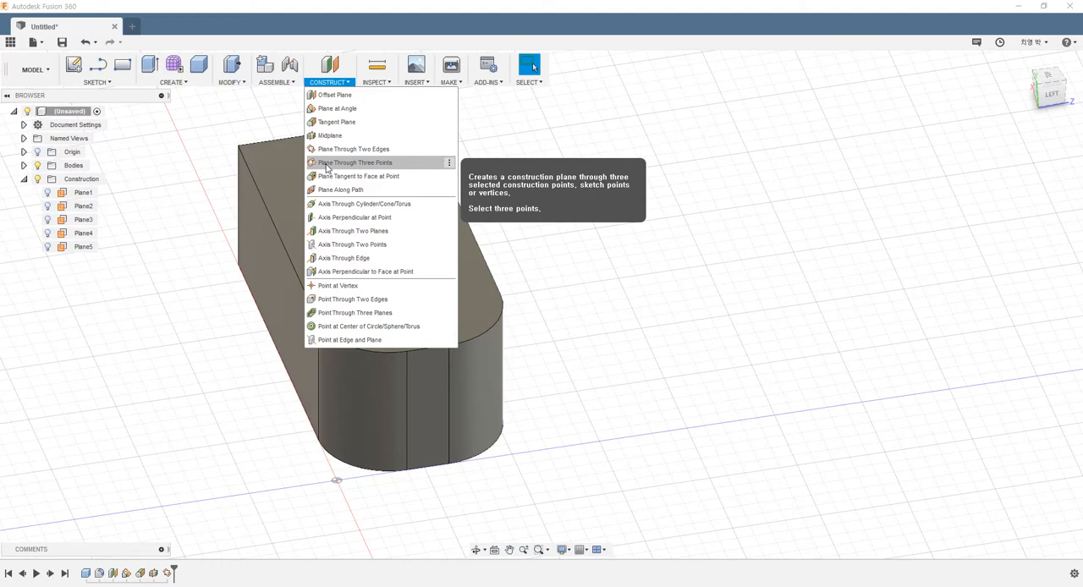
{"action": "left_click", "coordinate": [326, 167]}
{"action": "middle_click_drag", "start_coordinate": [356, 220], "coordinate": [460, 246], "text": "shift"}
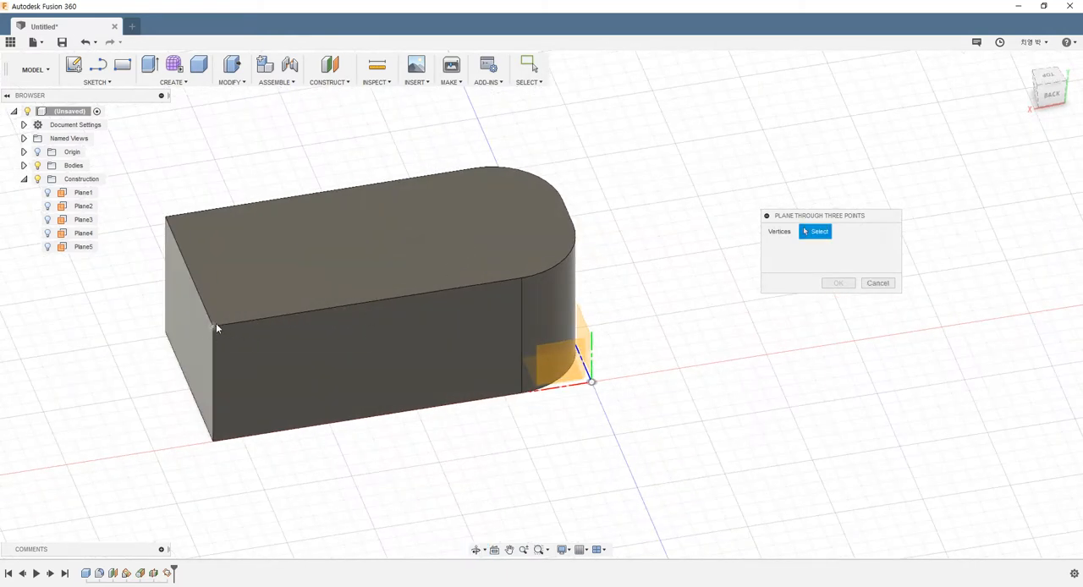
{"action": "left_click", "coordinate": [213, 325]}
{"action": "left_click", "coordinate": [213, 441]}
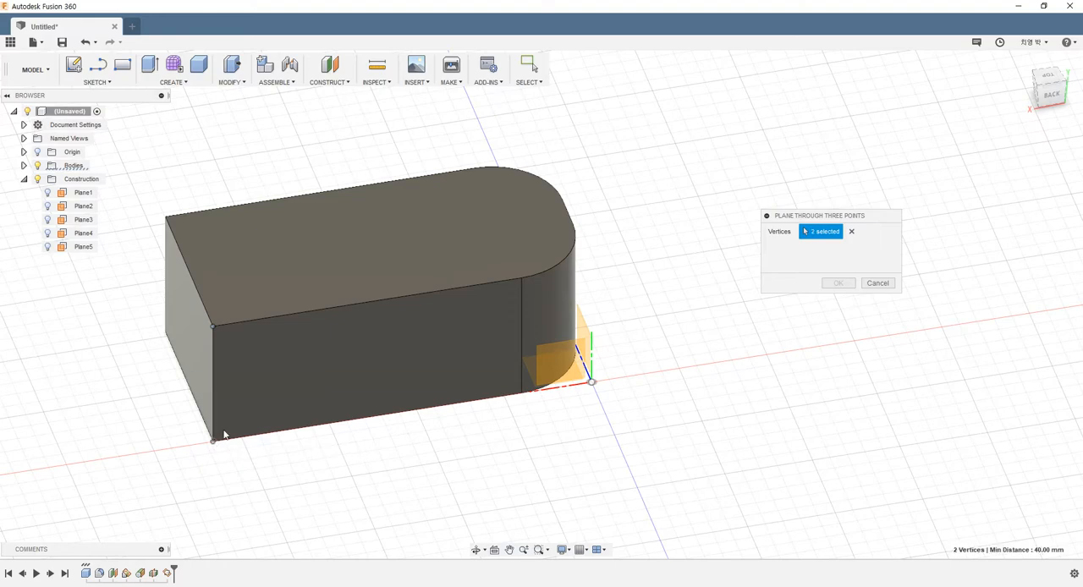
{"action": "middle_click_drag", "start_coordinate": [422, 224], "coordinate": [320, 216], "text": "shift"}
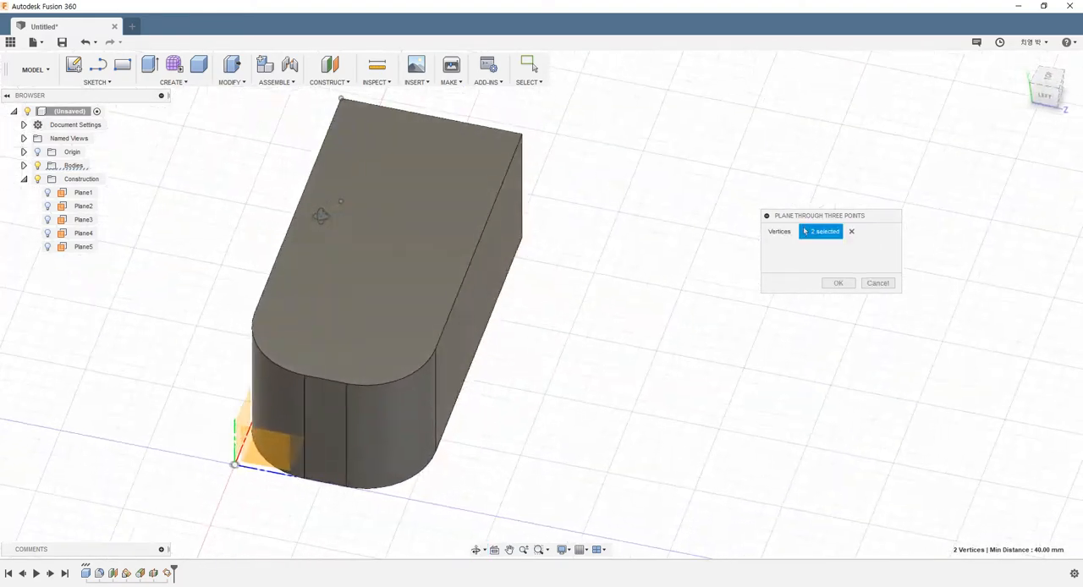
{"action": "left_click", "coordinate": [436, 350]}
{"action": "middle_click_drag", "start_coordinate": [542, 299], "coordinate": [643, 258], "text": "shift"}
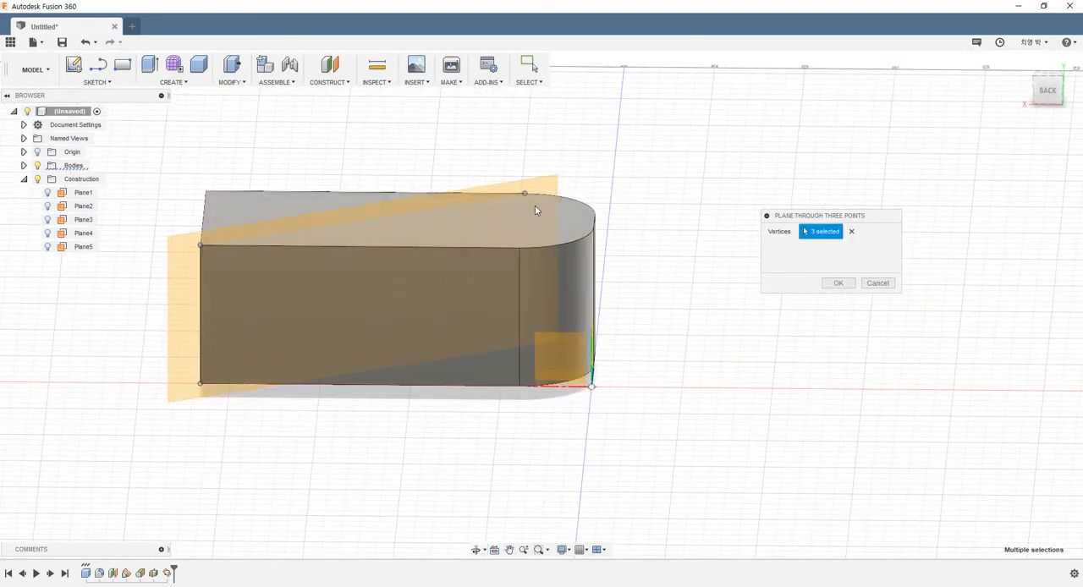
{"action": "middle_click_drag", "start_coordinate": [534, 207], "coordinate": [678, 318], "text": "shift"}
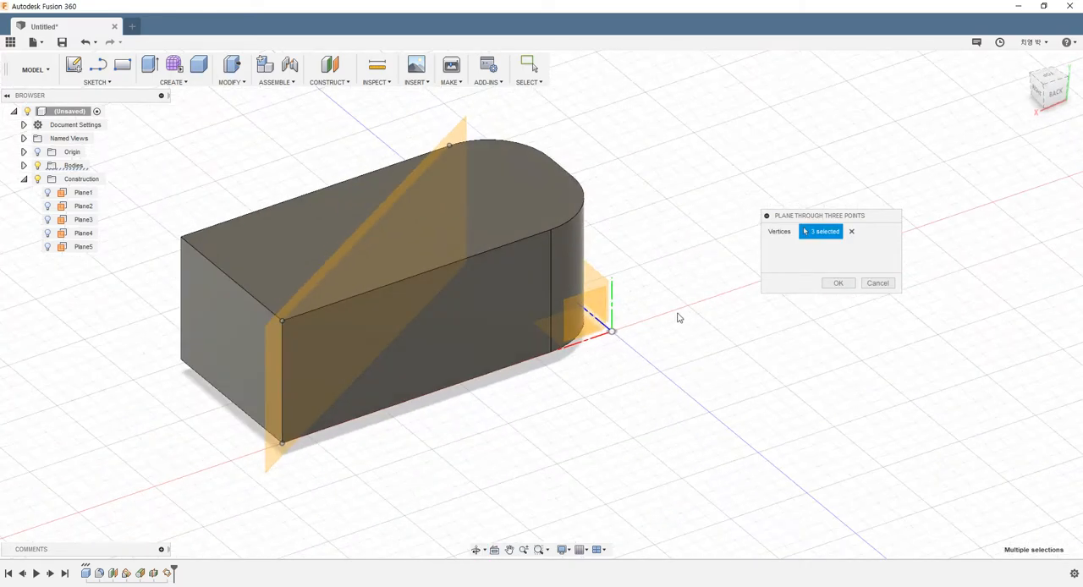
Create a Plane Through Three Points from a square top corner, the same side's bottom fillet vertex and the opposite fillet's top vertex, and hide it.
{"action": "left_click", "coordinate": [851, 231]}
{"action": "left_click", "coordinate": [283, 322]}
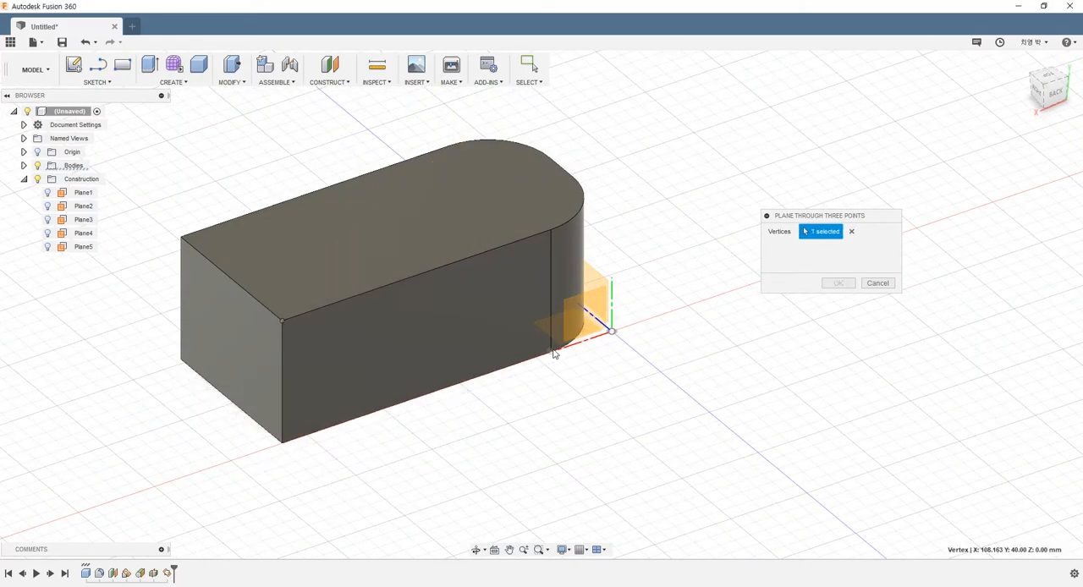
{"action": "left_click", "coordinate": [552, 349]}
{"action": "middle_click_drag", "start_coordinate": [499, 167], "coordinate": [454, 281], "text": "shift"}
{"action": "middle_click_drag", "start_coordinate": [508, 345], "coordinate": [428, 331], "text": "shift"}
{"action": "left_click", "coordinate": [428, 330]}
{"action": "middle_click_drag", "start_coordinate": [581, 338], "coordinate": [624, 304], "text": "shift"}
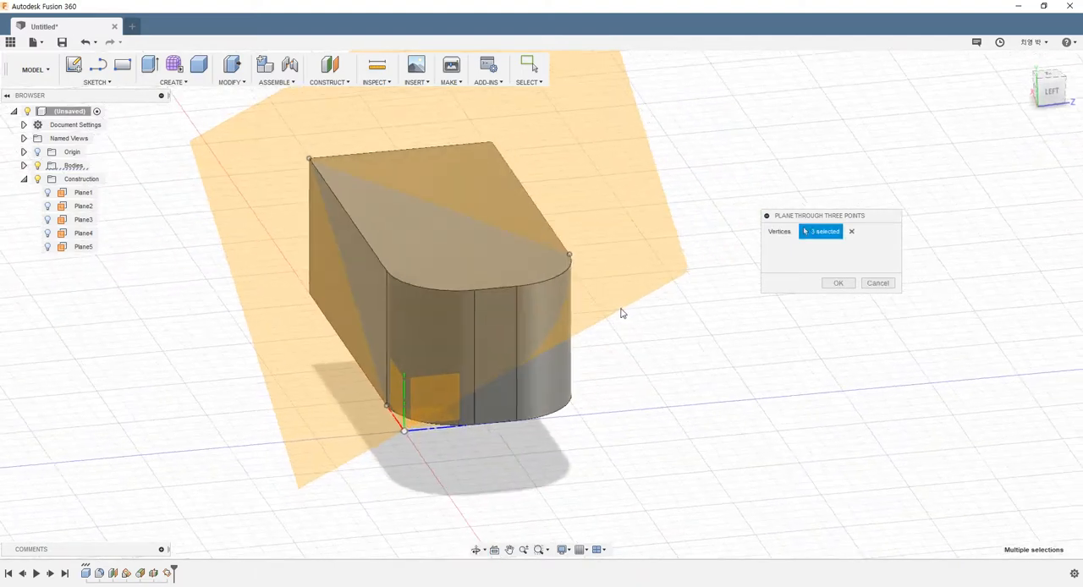
{"action": "left_click", "coordinate": [830, 285]}
{"action": "middle_click_drag", "start_coordinate": [756, 362], "coordinate": [608, 352], "text": "shift"}
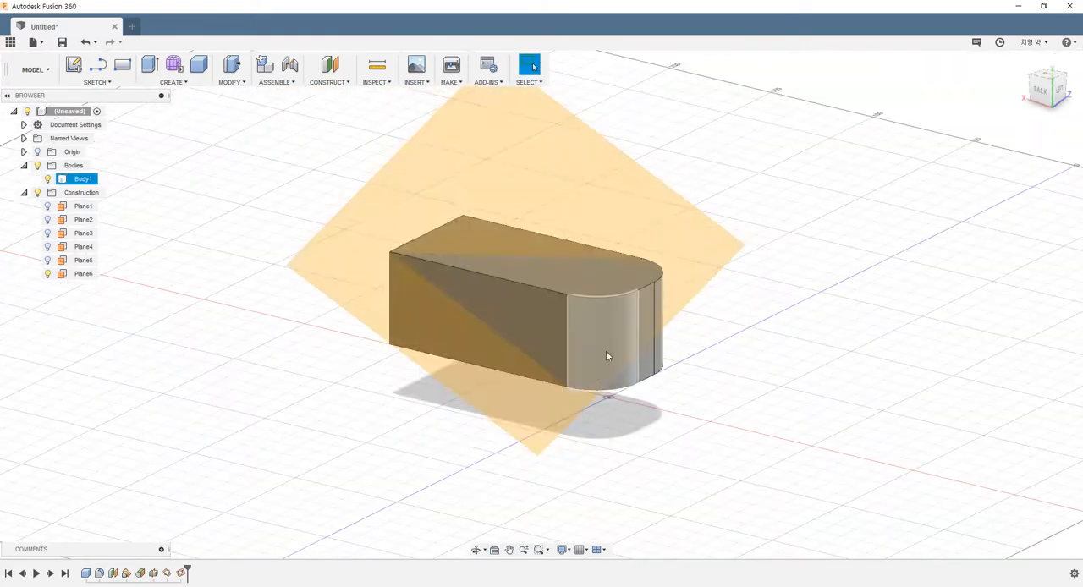
{"action": "left_click", "coordinate": [48, 274]}
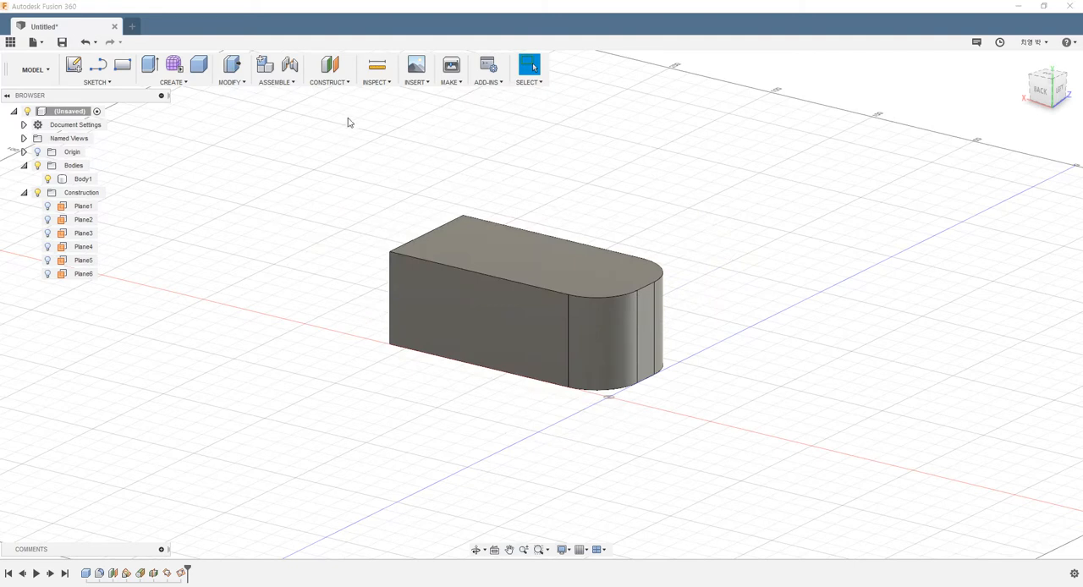
Create a Plane Tangent to Face at Point using a fillet face and its top vertex on the adjoining long side, and hide the plane.
{"action": "left_click", "coordinate": [337, 85]}
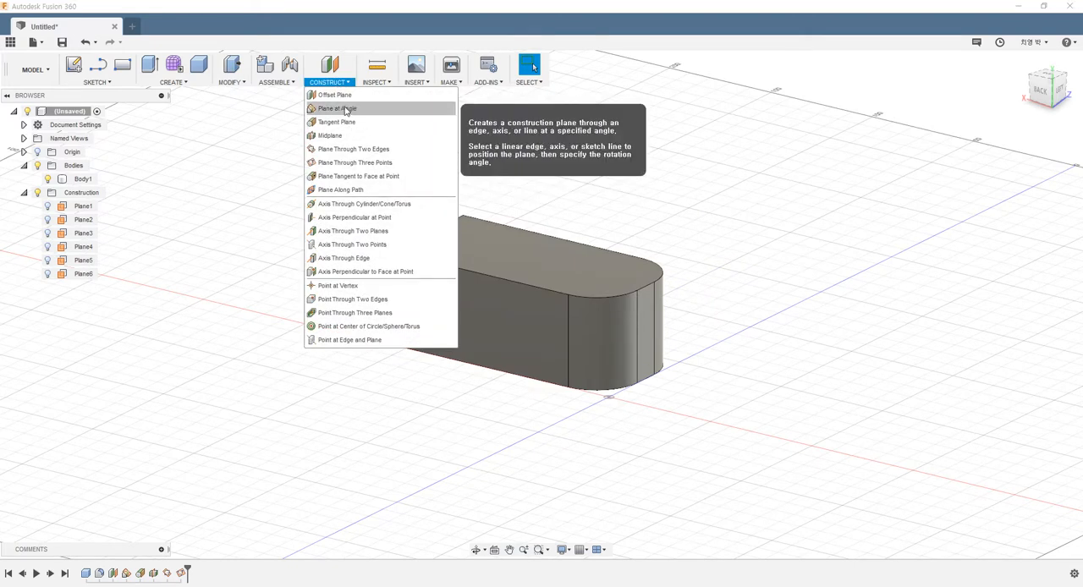
{"action": "left_click", "coordinate": [364, 176]}
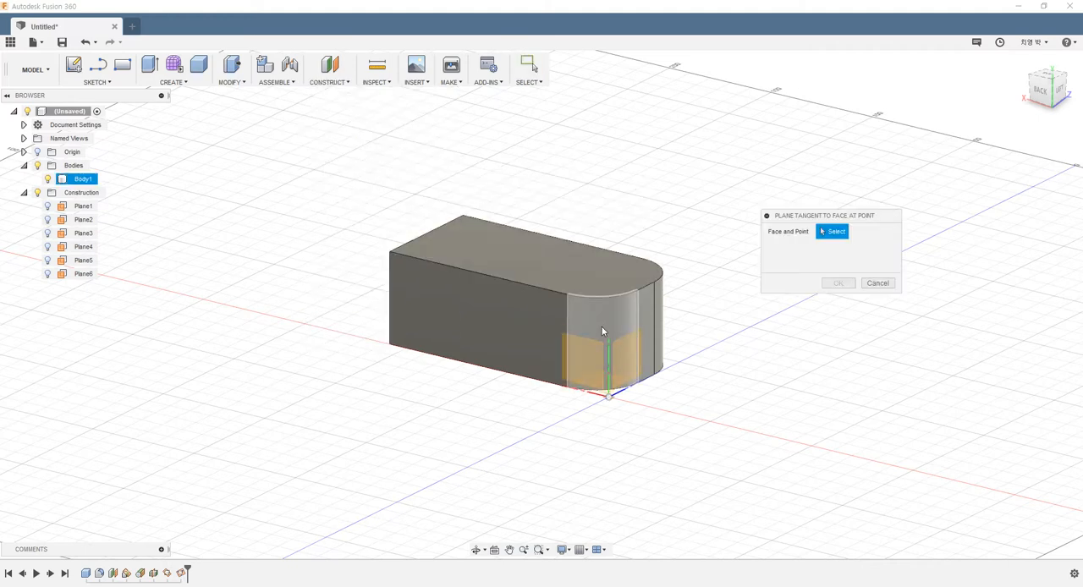
{"action": "scroll", "coordinate": [592, 326], "scroll_direction": "up", "scroll_amount": 5}
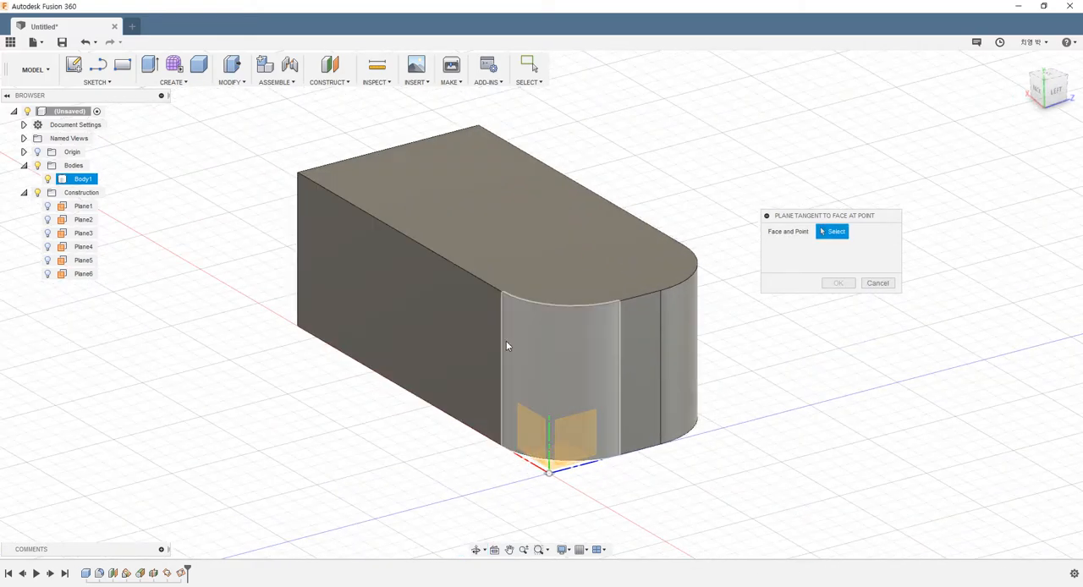
{"action": "left_click", "coordinate": [588, 361]}
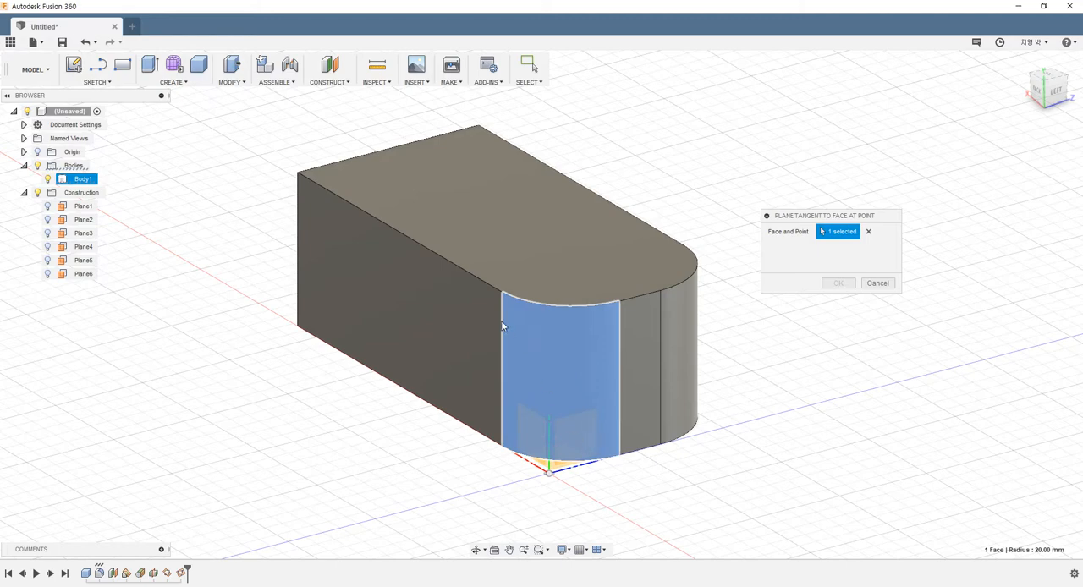
{"action": "middle_click_drag", "start_coordinate": [501, 320], "coordinate": [602, 422], "text": "shift"}
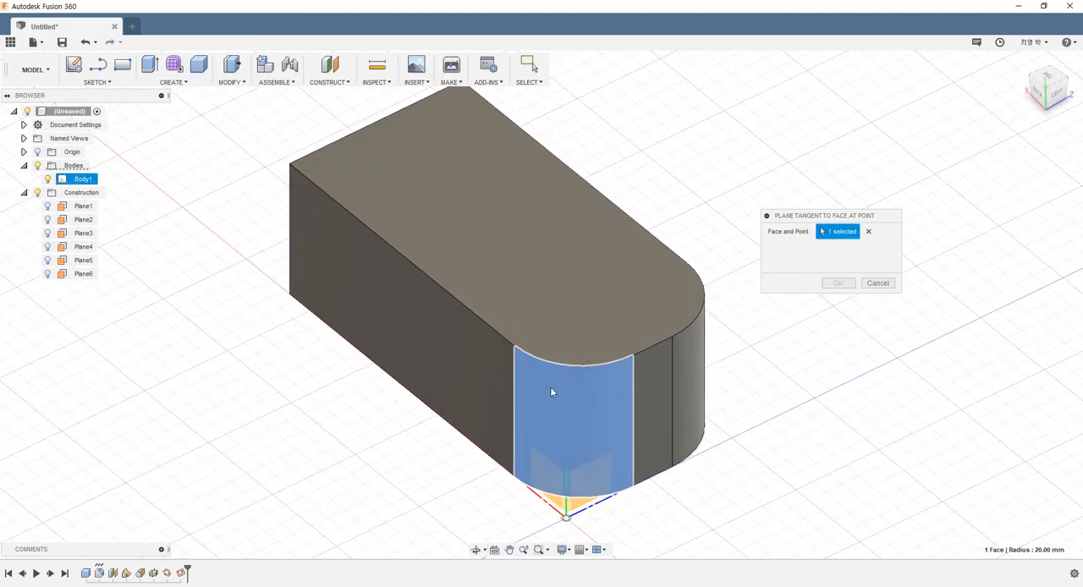
{"action": "left_click", "coordinate": [514, 347]}
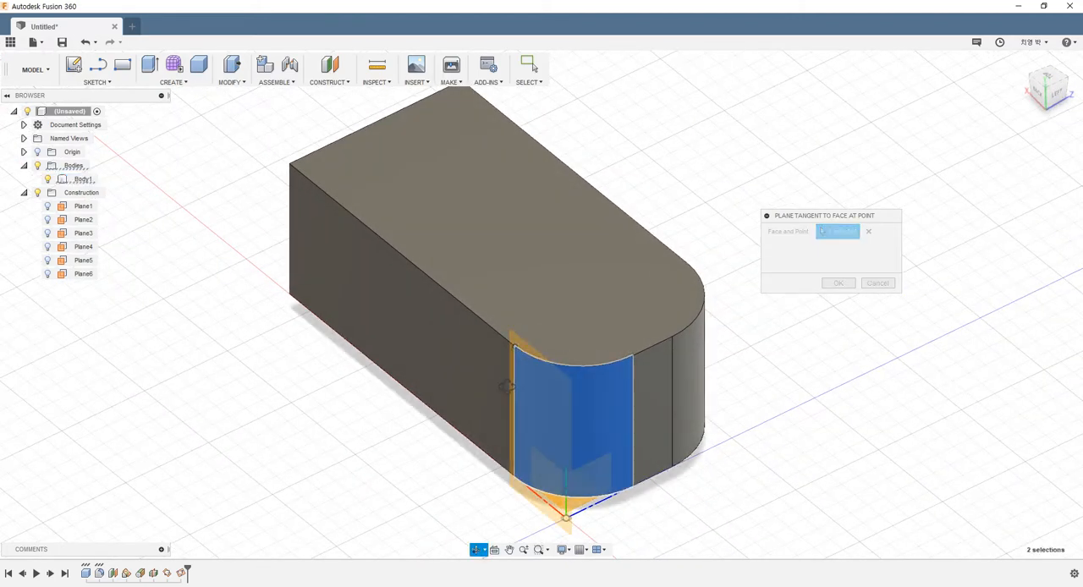
{"action": "middle_click_drag", "start_coordinate": [506, 385], "coordinate": [686, 317], "text": "shift"}
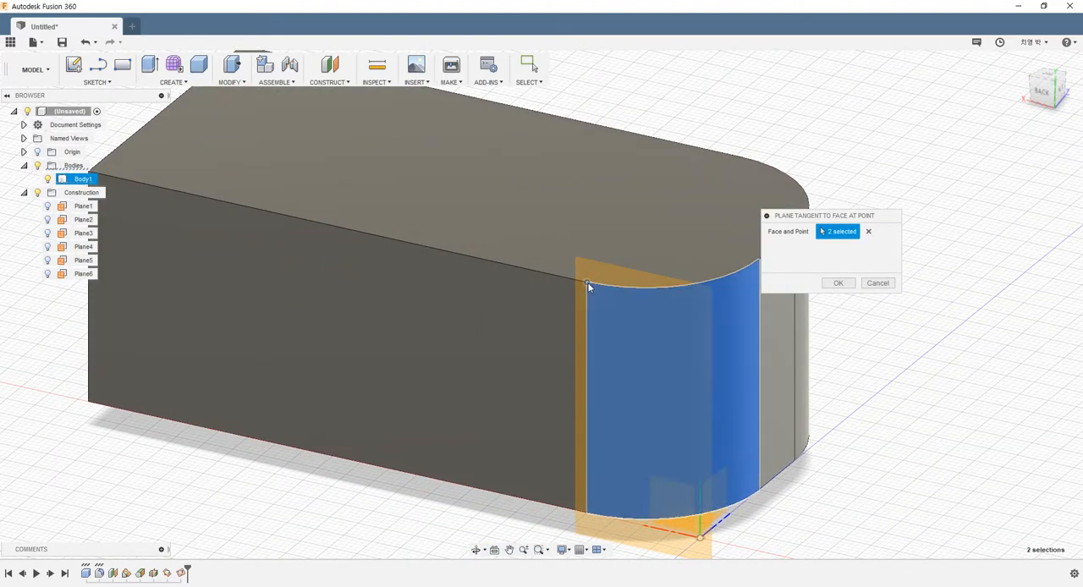
{"action": "middle_click_drag", "start_coordinate": [590, 287], "coordinate": [561, 305], "text": "shift"}
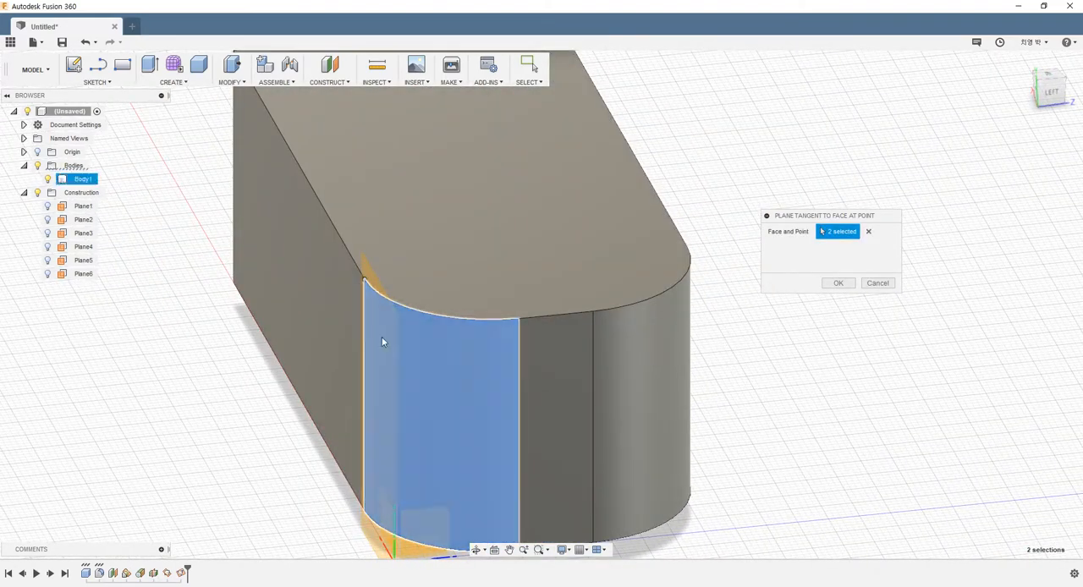
{"action": "middle_click_drag", "start_coordinate": [381, 336], "coordinate": [436, 322], "text": "shift"}
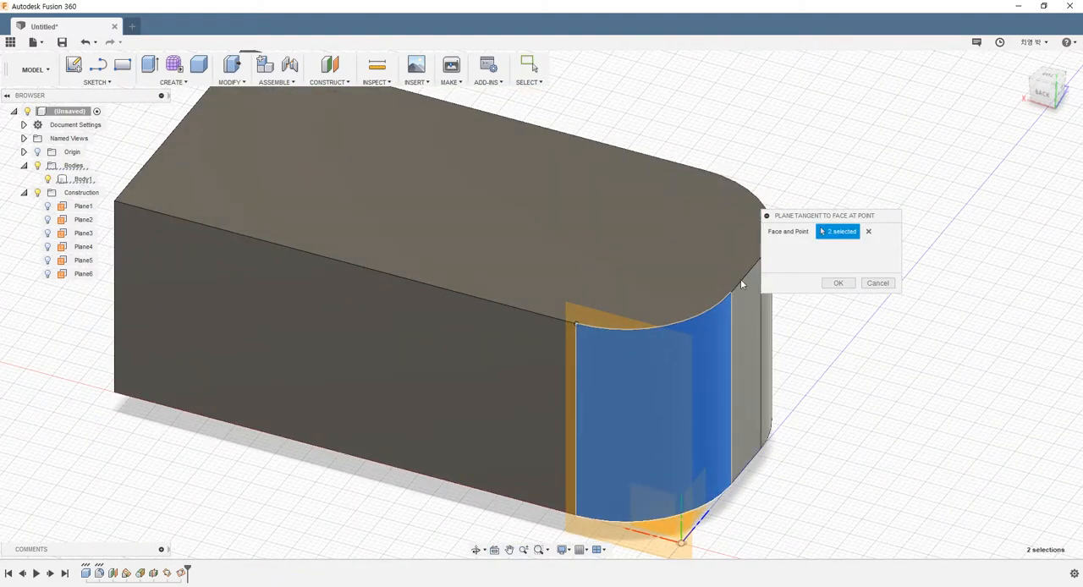
{"action": "left_click", "coordinate": [835, 283]}
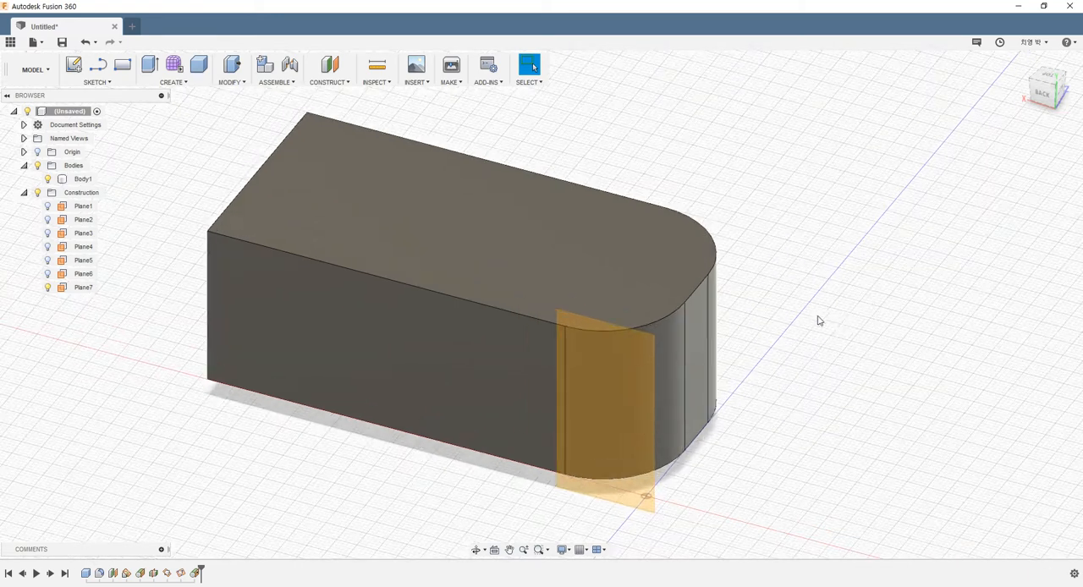
{"action": "left_click", "coordinate": [188, 295]}
{"action": "left_click", "coordinate": [47, 287]}
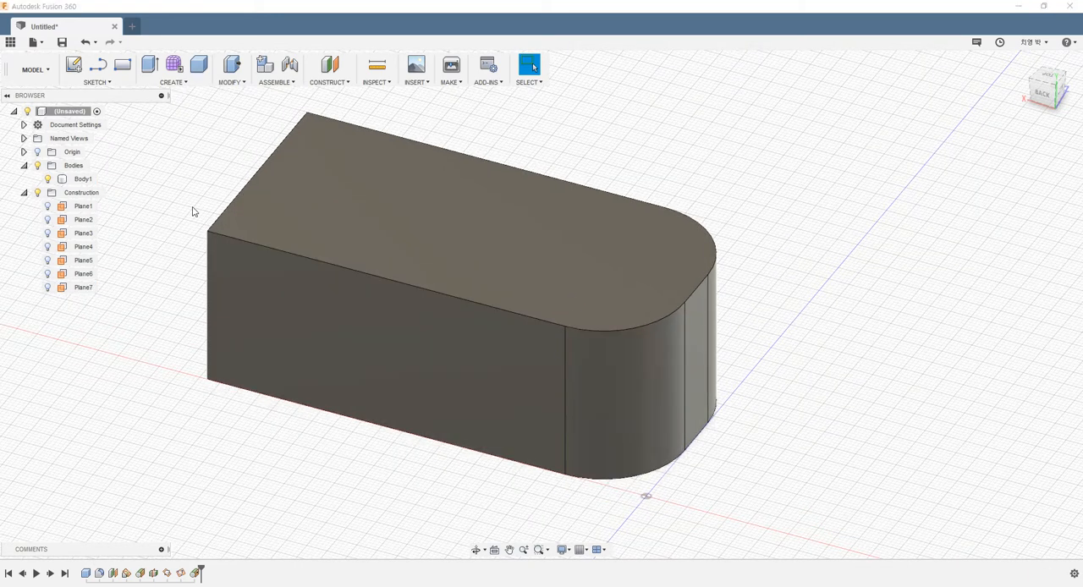
Start a Plane Along Path on the chained top edges, slide it to the path's start at the square end, and set the distance to 0.5.
{"action": "left_click", "coordinate": [342, 83]}
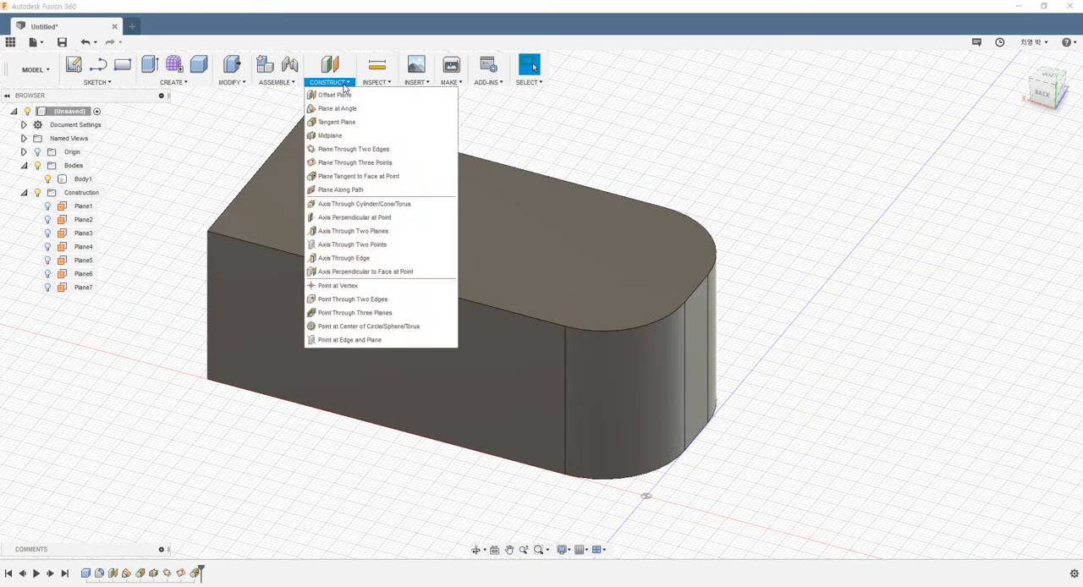
{"action": "left_click", "coordinate": [342, 191]}
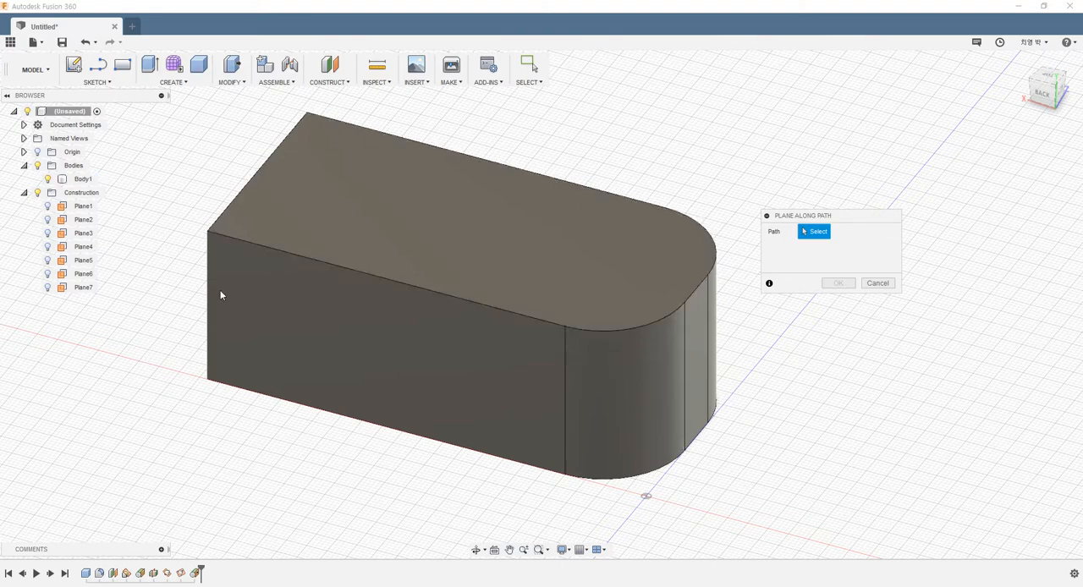
{"action": "middle_click_drag", "start_coordinate": [437, 382], "coordinate": [531, 401], "text": "shift"}
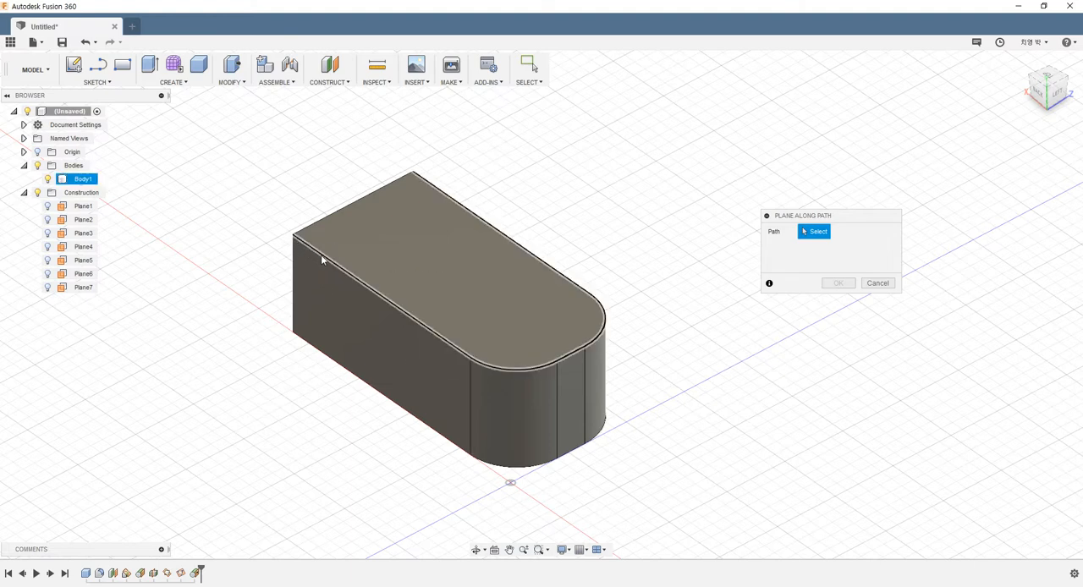
{"action": "left_click", "coordinate": [411, 319]}
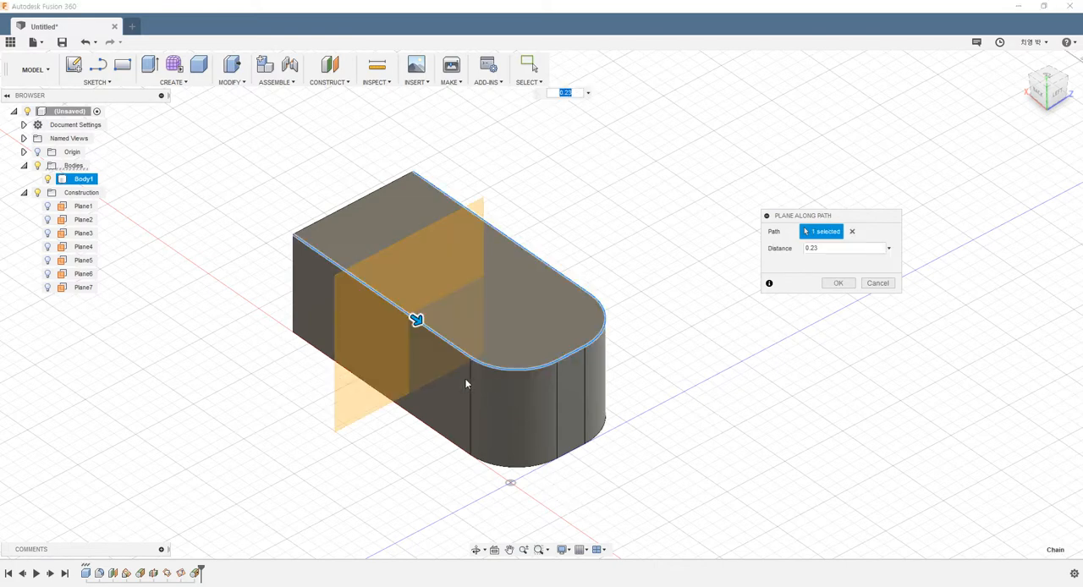
{"action": "scroll", "coordinate": [464, 378], "scroll_direction": "down", "scroll_amount": 1}
{"action": "middle_click_drag", "start_coordinate": [466, 356], "coordinate": [492, 364], "text": "shift"}
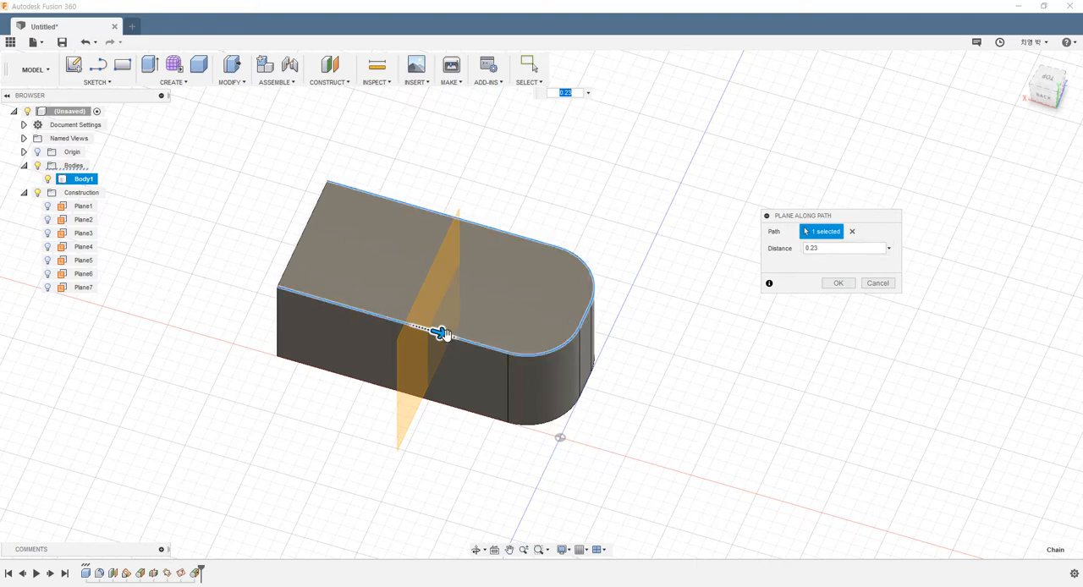
{"action": "left_click_drag", "start_coordinate": [441, 333], "coordinate": [289, 292]}
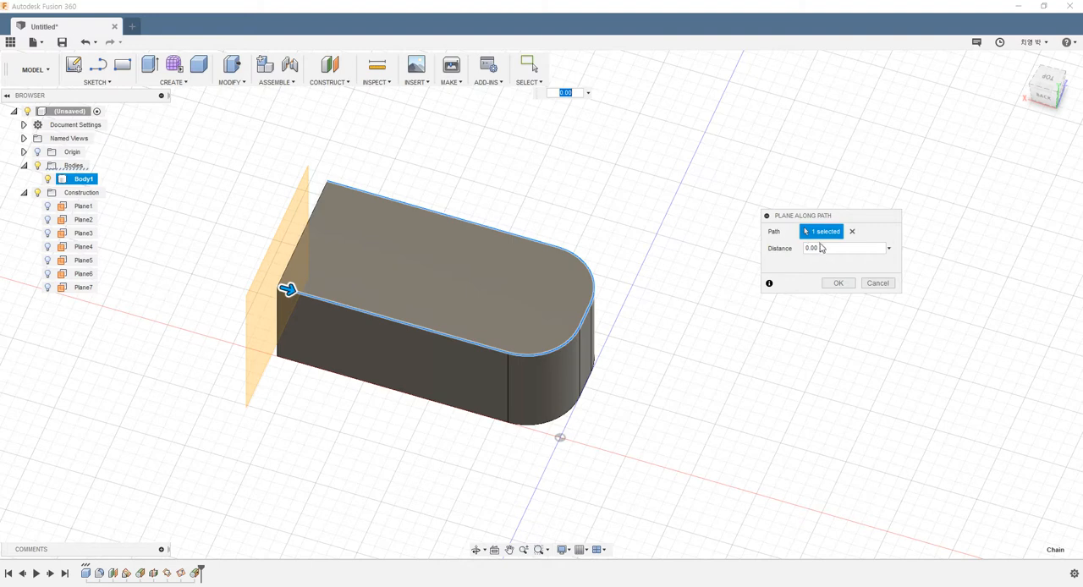
{"action": "left_click_drag", "start_coordinate": [825, 216], "coordinate": [500, 138]}
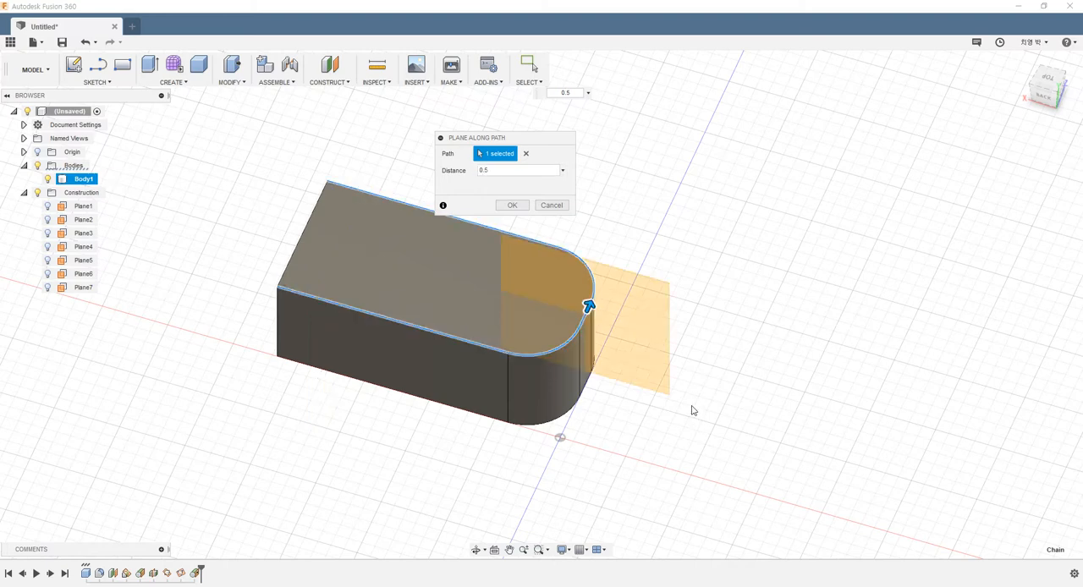
Reposition the path plane on the far long top edge near the square end, create it and hide it.
{"action": "left_click_drag", "start_coordinate": [589, 306], "coordinate": [381, 196]}
{"action": "left_click", "coordinate": [519, 207]}
{"action": "middle_click_drag", "start_coordinate": [584, 221], "coordinate": [613, 241], "text": "shift"}
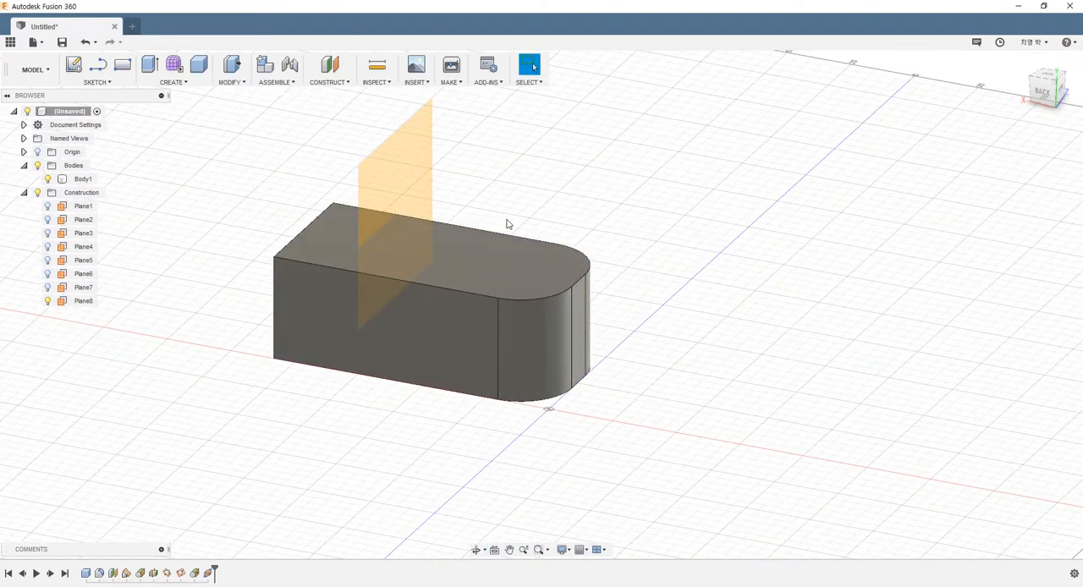
{"action": "left_click", "coordinate": [47, 300]}
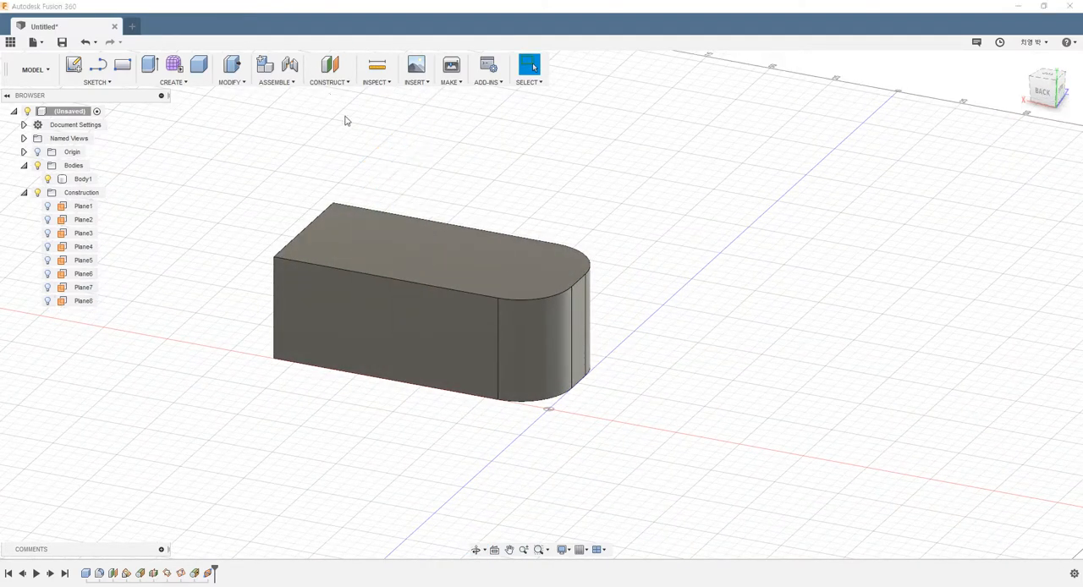
Create an Axis Through Cylinder/Cone/Torus from the front corner's cylindrical fillet face and hide the axis.
{"action": "left_click", "coordinate": [344, 82]}
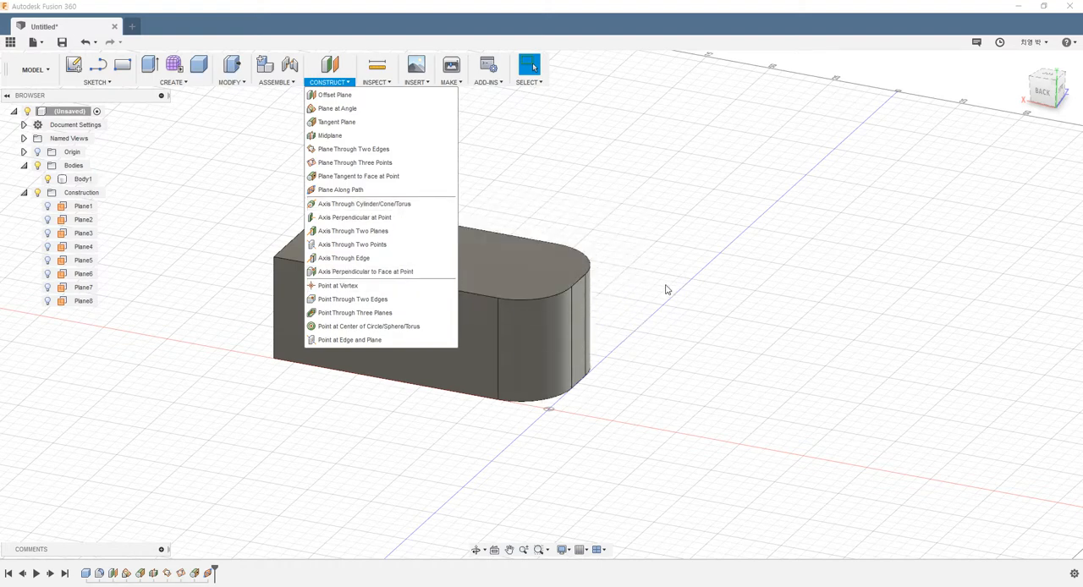
{"action": "middle_click_drag", "start_coordinate": [668, 291], "coordinate": [520, 334], "text": "shift"}
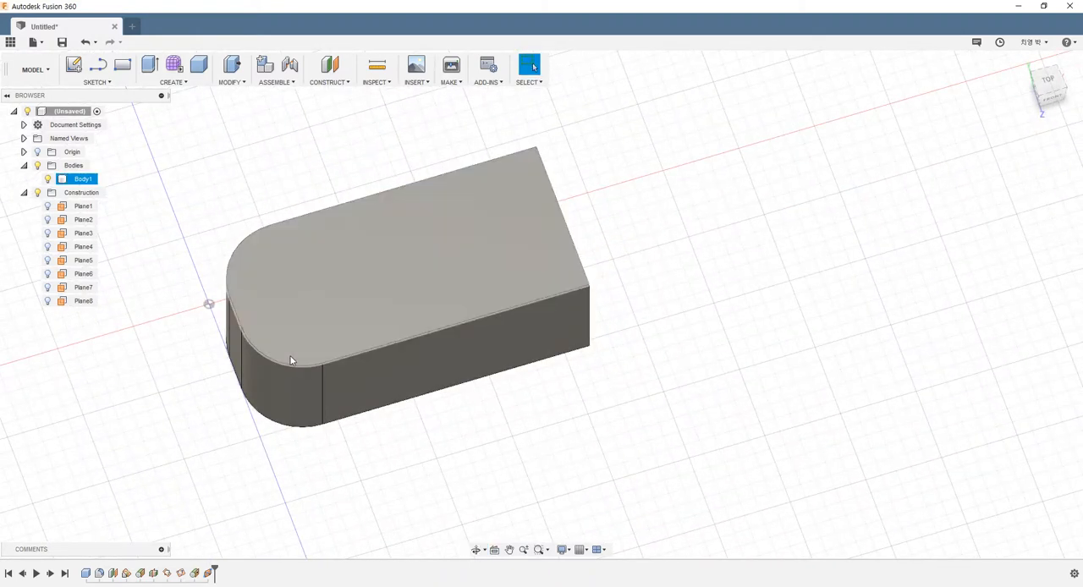
{"action": "middle_click_drag", "start_coordinate": [290, 322], "coordinate": [339, 144], "text": "shift"}
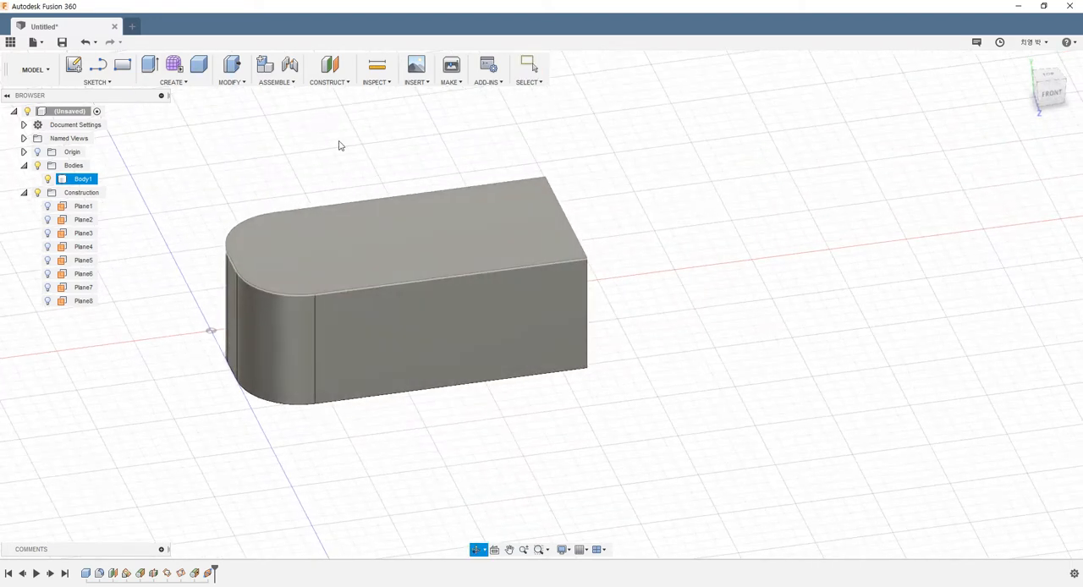
{"action": "left_click", "coordinate": [338, 82]}
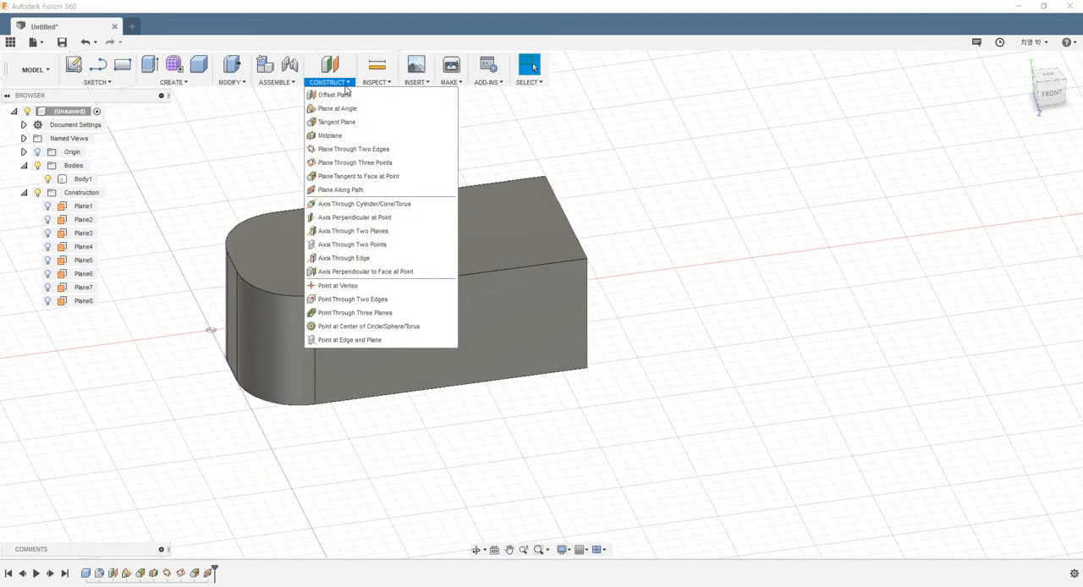
{"action": "left_click", "coordinate": [355, 207]}
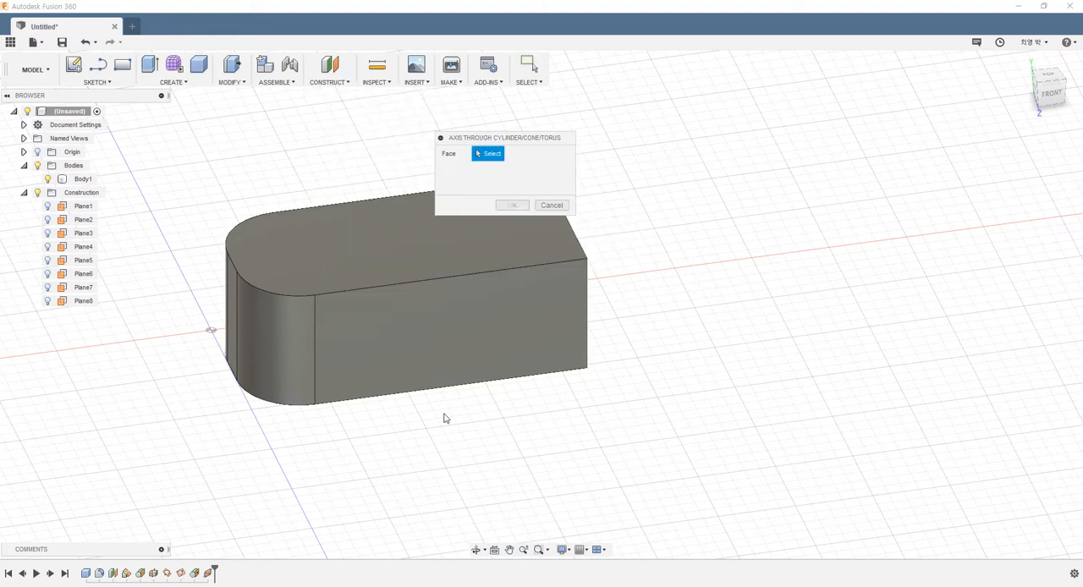
{"action": "left_click", "coordinate": [269, 340]}
{"action": "middle_click_drag", "start_coordinate": [411, 372], "coordinate": [235, 309], "text": "shift"}
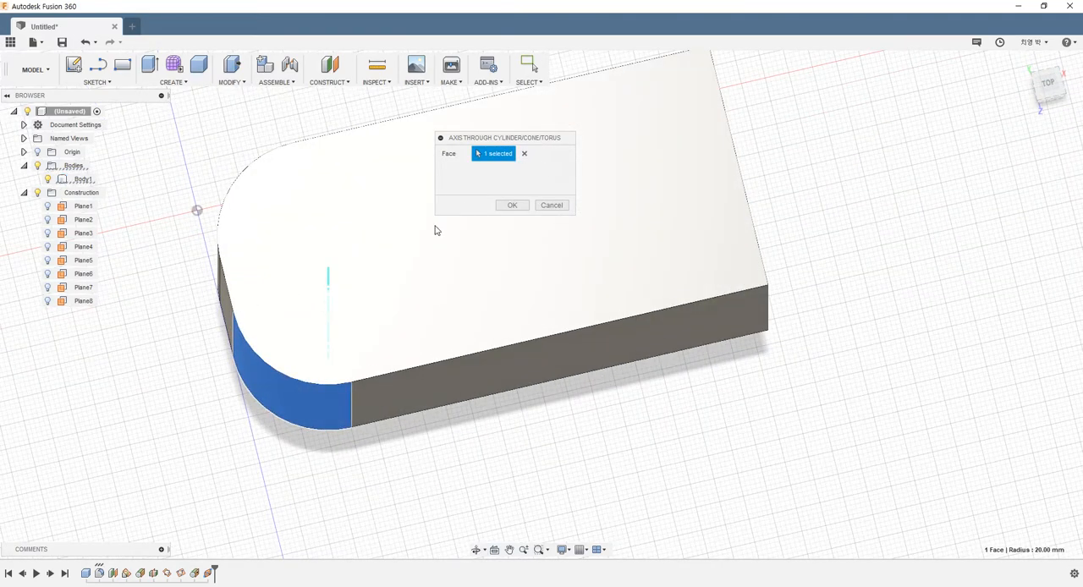
{"action": "left_click", "coordinate": [511, 205]}
{"action": "middle_click_drag", "start_coordinate": [415, 334], "coordinate": [265, 343], "text": "shift"}
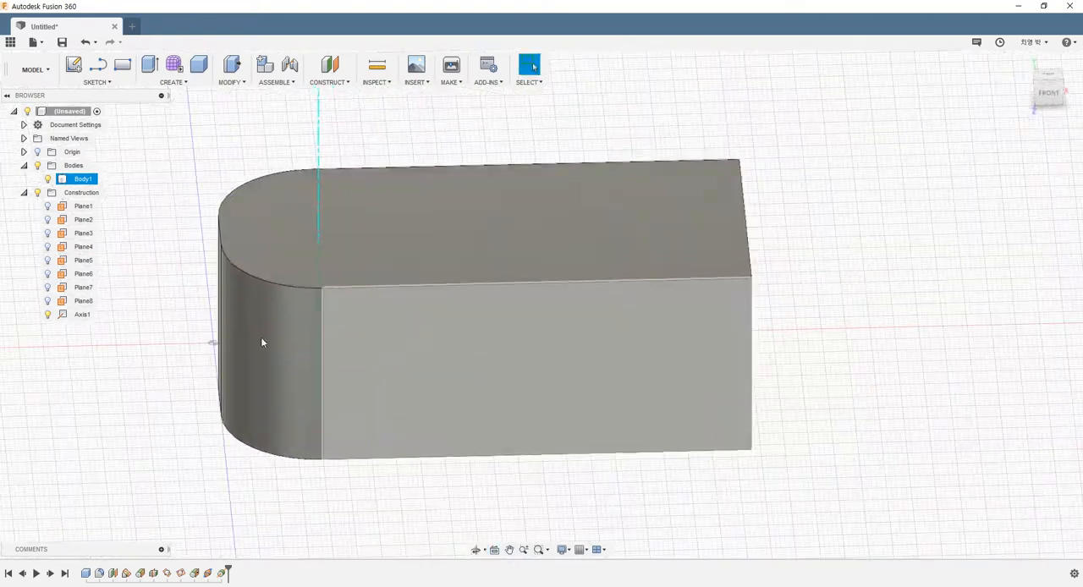
{"action": "left_click", "coordinate": [59, 327]}
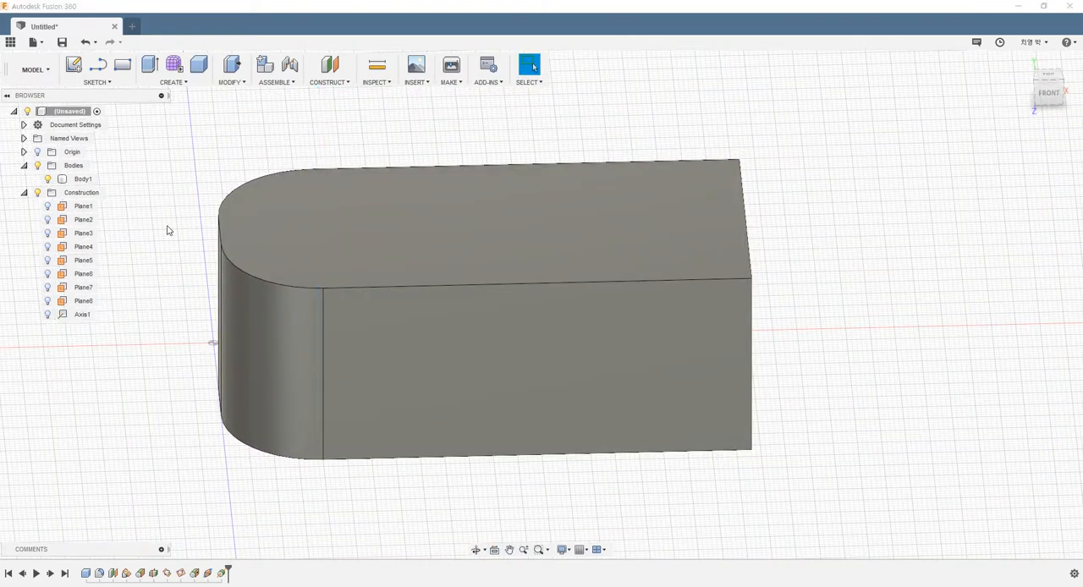
Start an Axis Perpendicular at Point on the box's top face and try positions from the rounded end to the square end.
{"action": "middle_click_drag", "start_coordinate": [166, 229], "coordinate": [238, 213], "text": "shift"}
{"action": "left_click", "coordinate": [329, 82]}
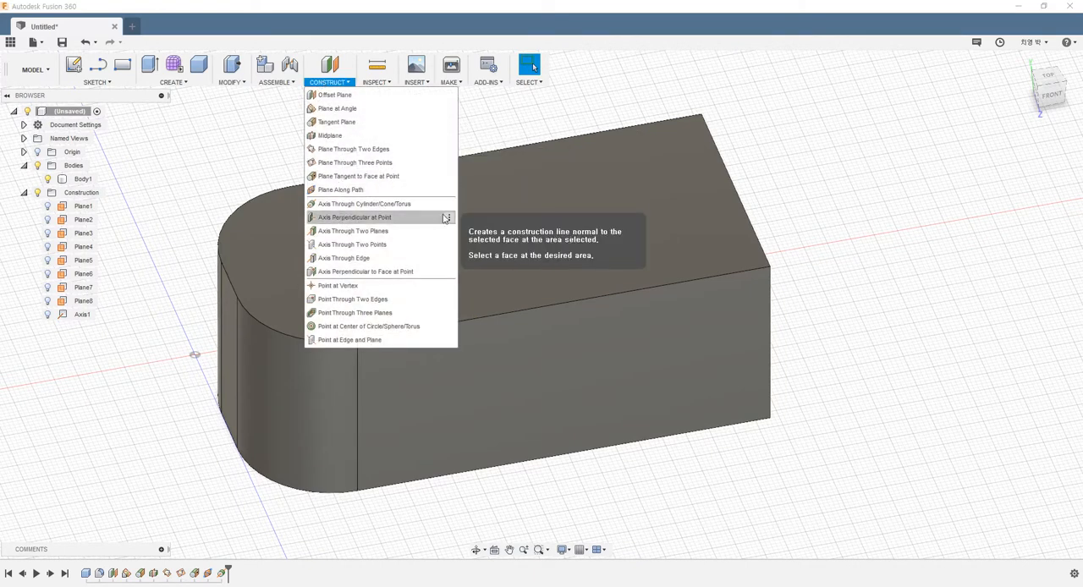
{"action": "left_click", "coordinate": [367, 222]}
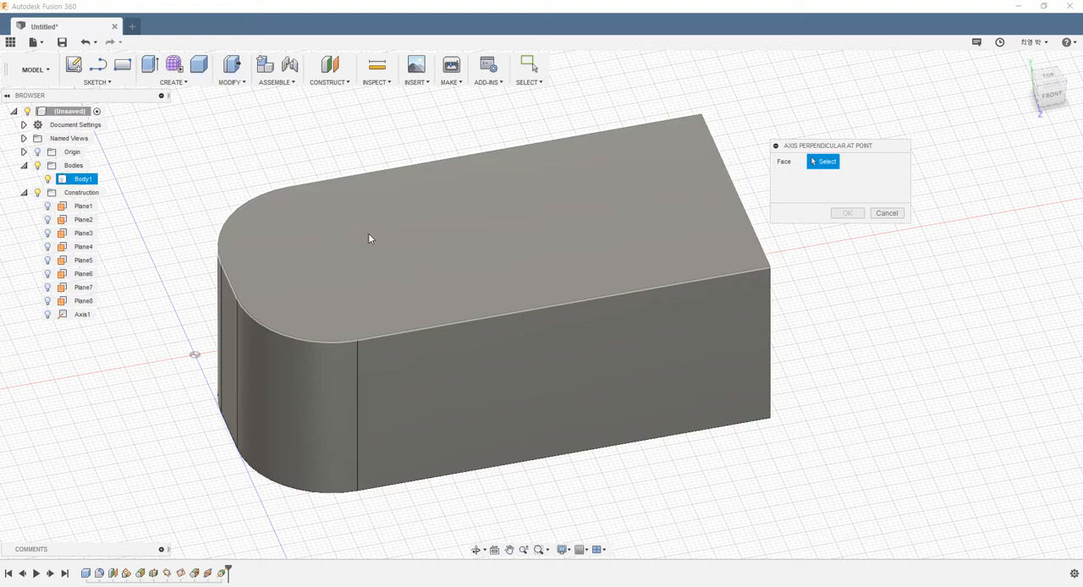
{"action": "left_click", "coordinate": [332, 244]}
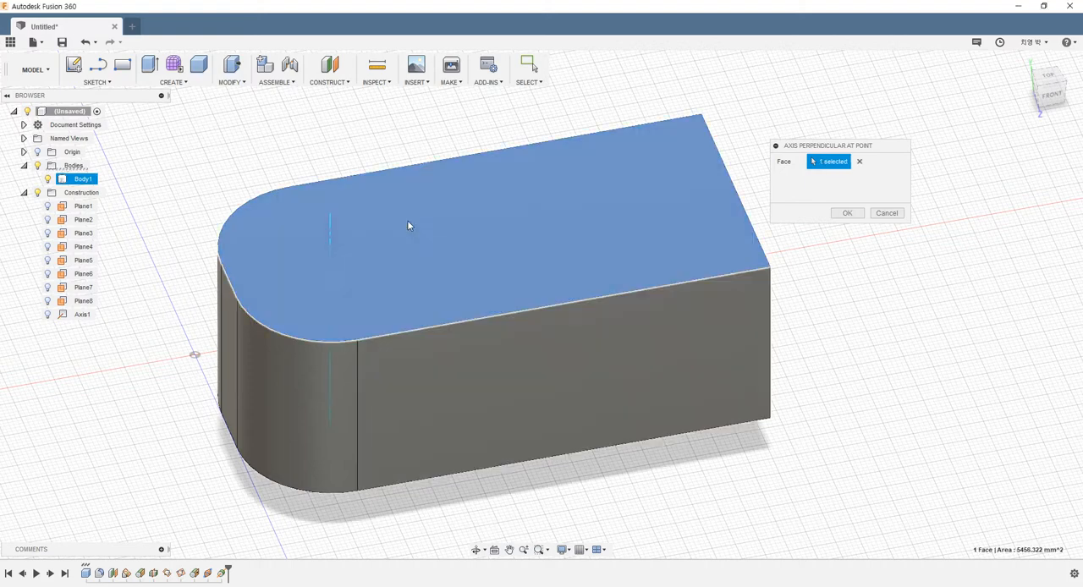
{"action": "middle_click_drag", "start_coordinate": [408, 221], "coordinate": [373, 222], "text": "shift"}
{"action": "left_click", "coordinate": [482, 311]}
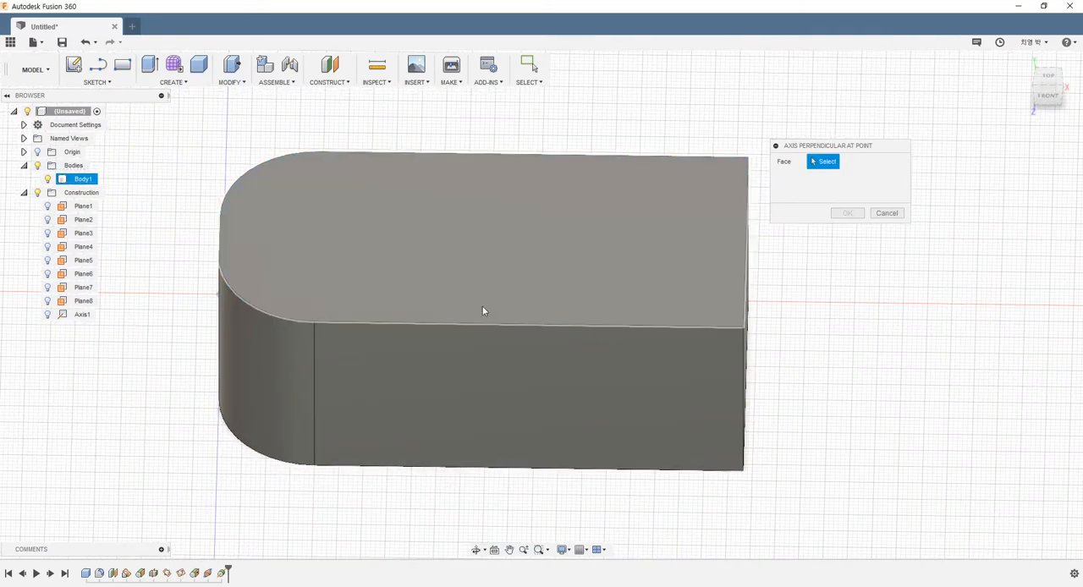
{"action": "left_click", "coordinate": [484, 240]}
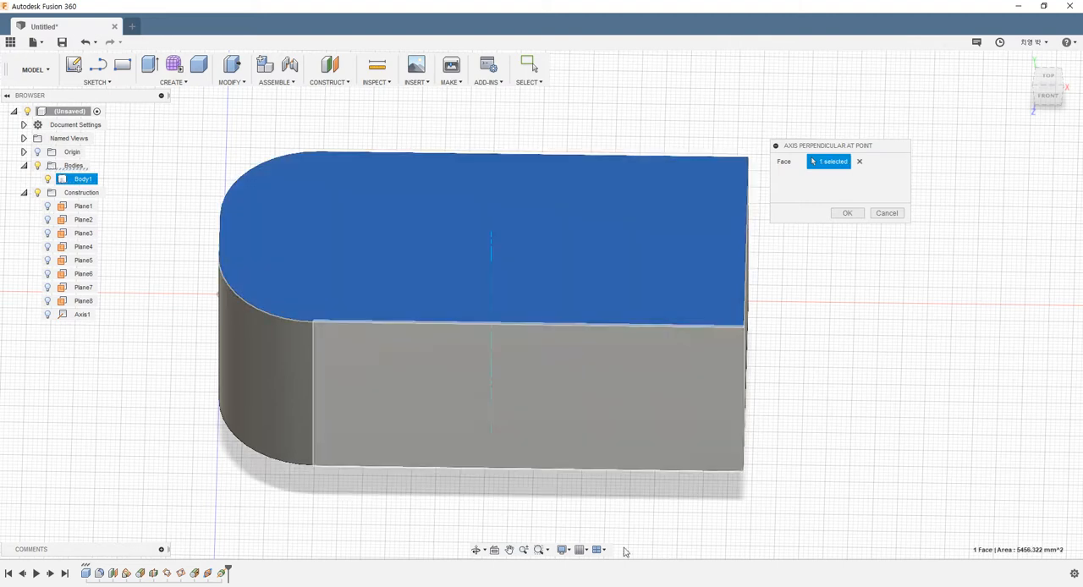
{"action": "left_click", "coordinate": [538, 273]}
{"action": "left_click", "coordinate": [324, 222]}
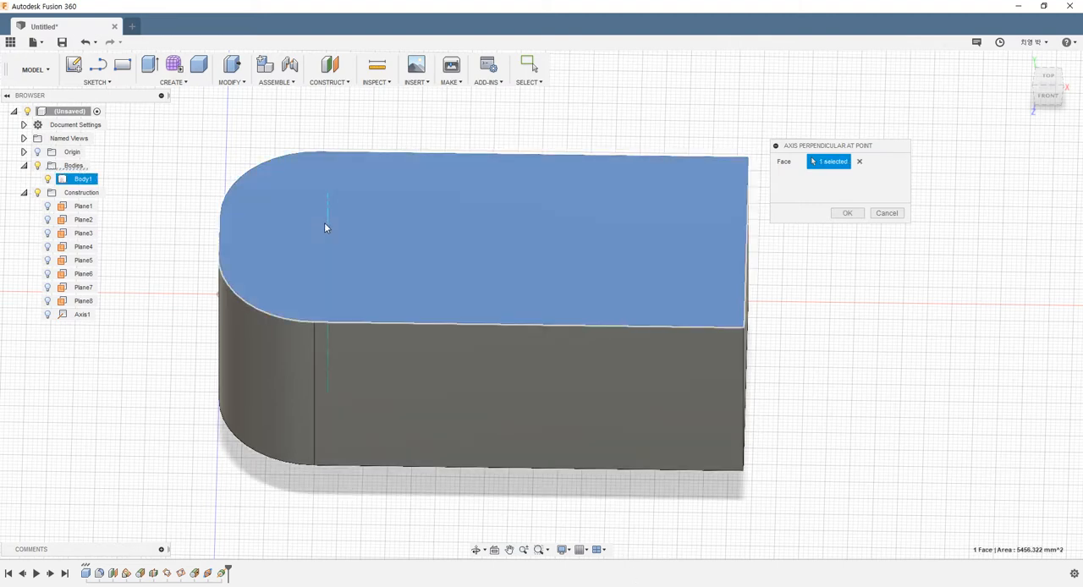
{"action": "left_click", "coordinate": [354, 289]}
{"action": "left_click", "coordinate": [702, 210]}
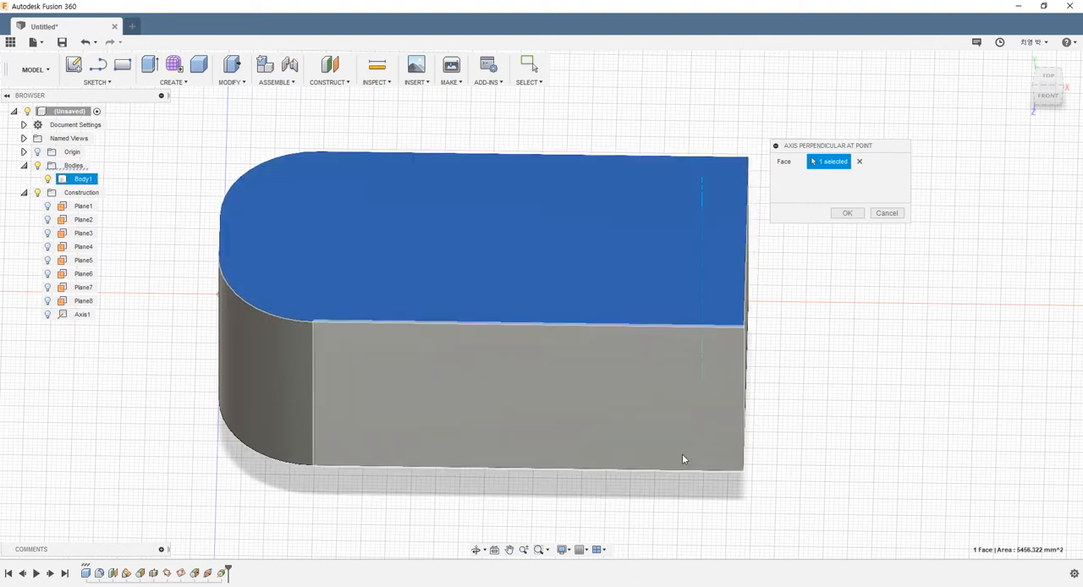
{"action": "middle_click_drag", "start_coordinate": [650, 400], "coordinate": [697, 328], "text": "shift"}
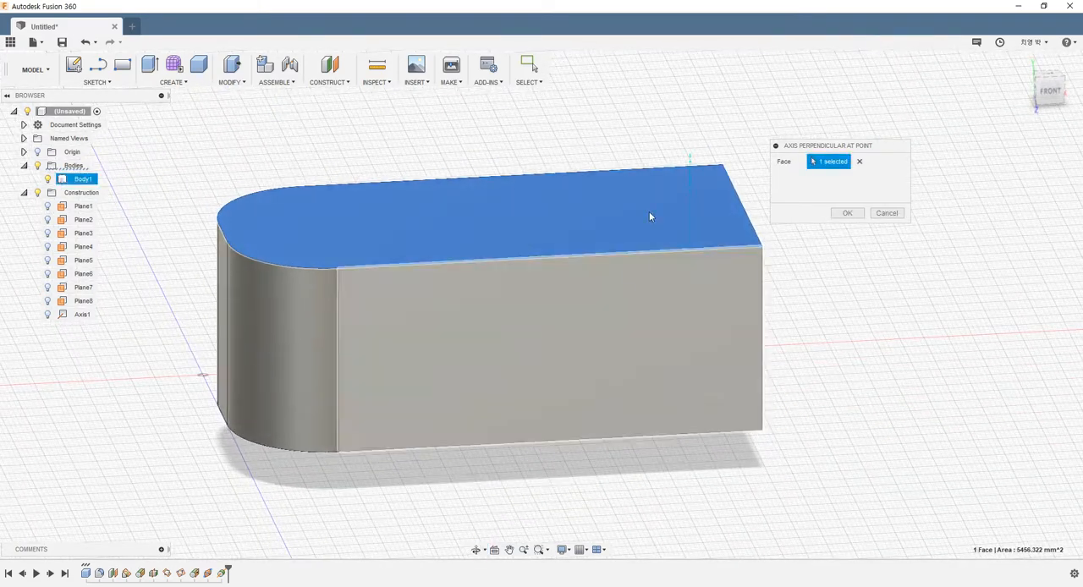
{"action": "middle_click_drag", "start_coordinate": [654, 264], "coordinate": [614, 358], "text": "shift"}
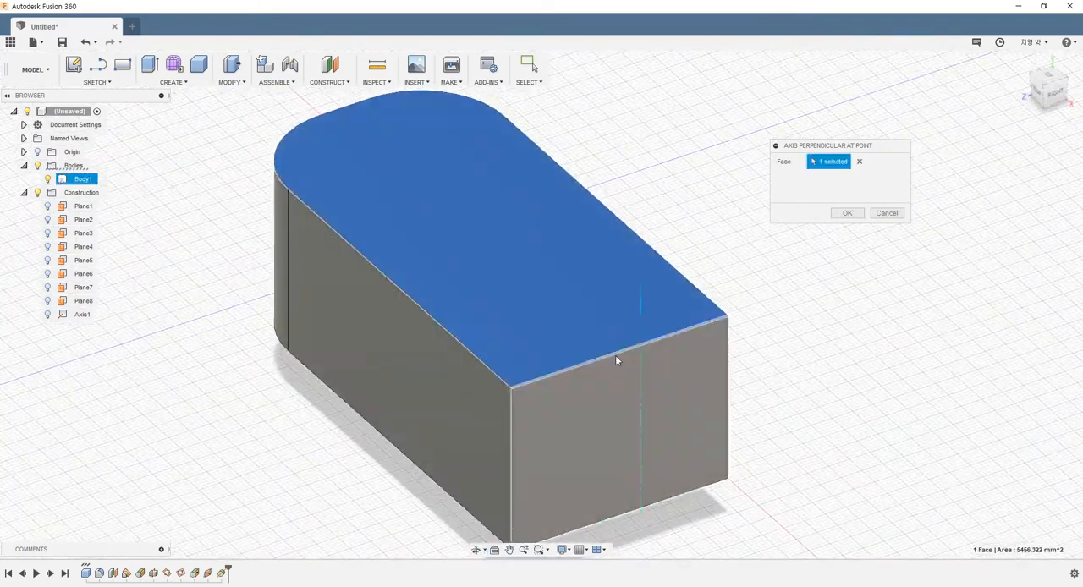
Reposition the perpendicular axis on the top face near the rounded end, create it and hide it.
{"action": "left_click", "coordinate": [514, 296]}
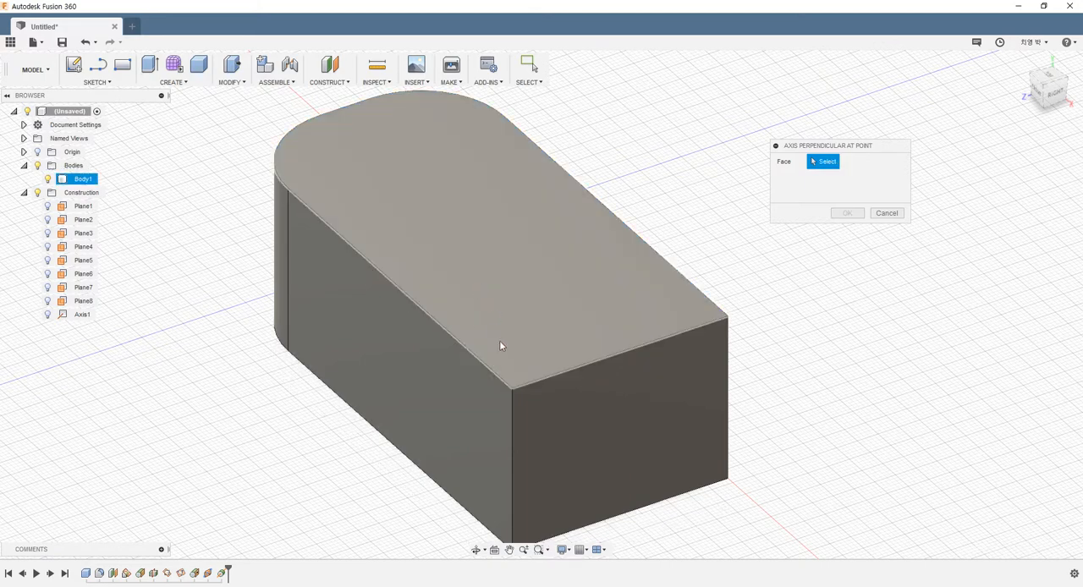
{"action": "left_click", "coordinate": [464, 334]}
{"action": "middle_click_drag", "start_coordinate": [389, 345], "coordinate": [570, 258], "text": "shift"}
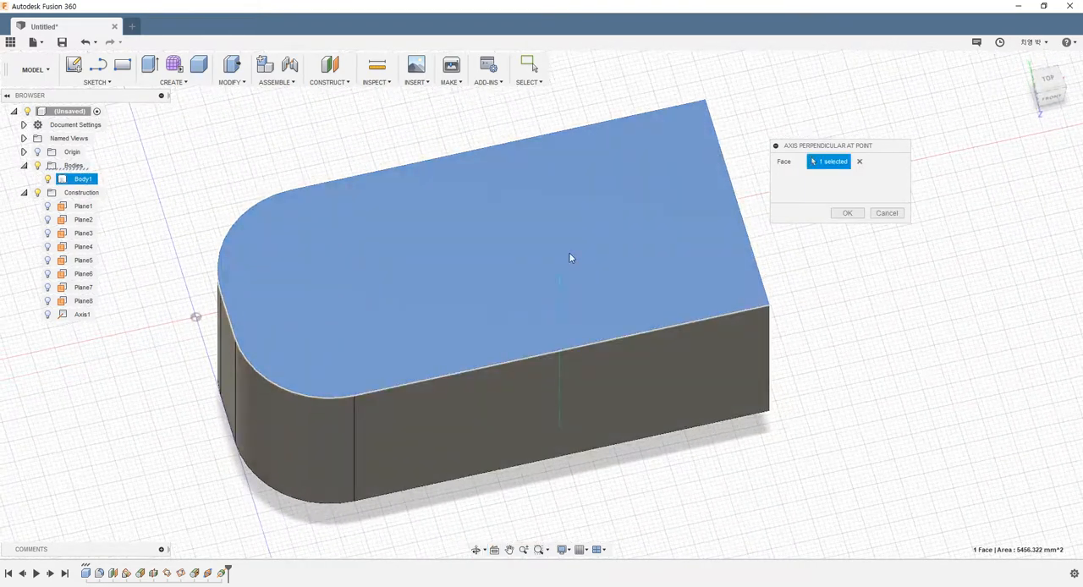
{"action": "left_click", "coordinate": [321, 275]}
{"action": "left_click", "coordinate": [302, 323]}
{"action": "left_click", "coordinate": [291, 264]}
{"action": "left_click", "coordinate": [306, 239]}
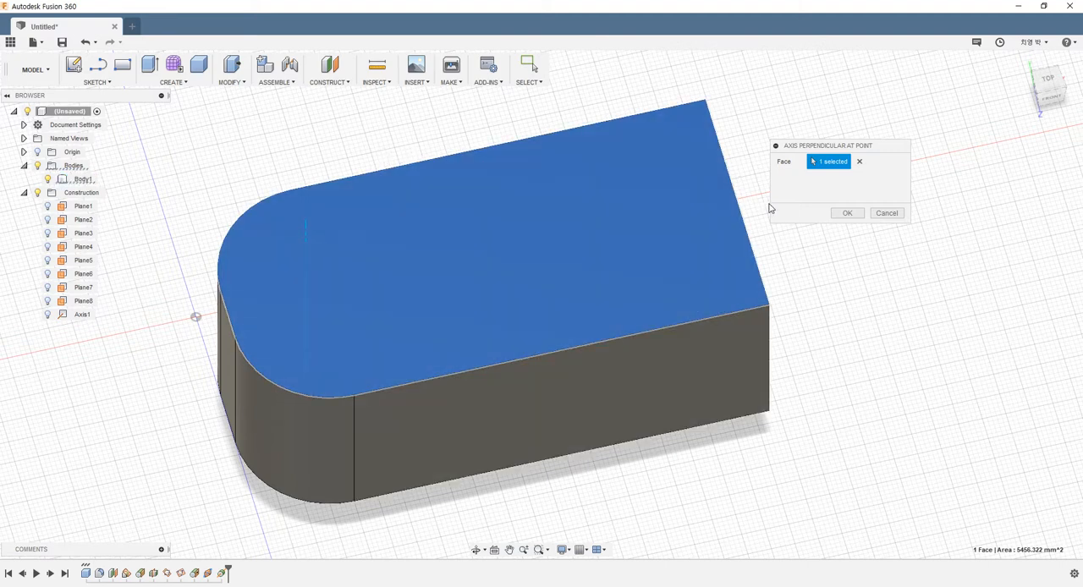
{"action": "left_click", "coordinate": [844, 212]}
{"action": "middle_click_drag", "start_coordinate": [736, 245], "coordinate": [794, 193], "text": "shift"}
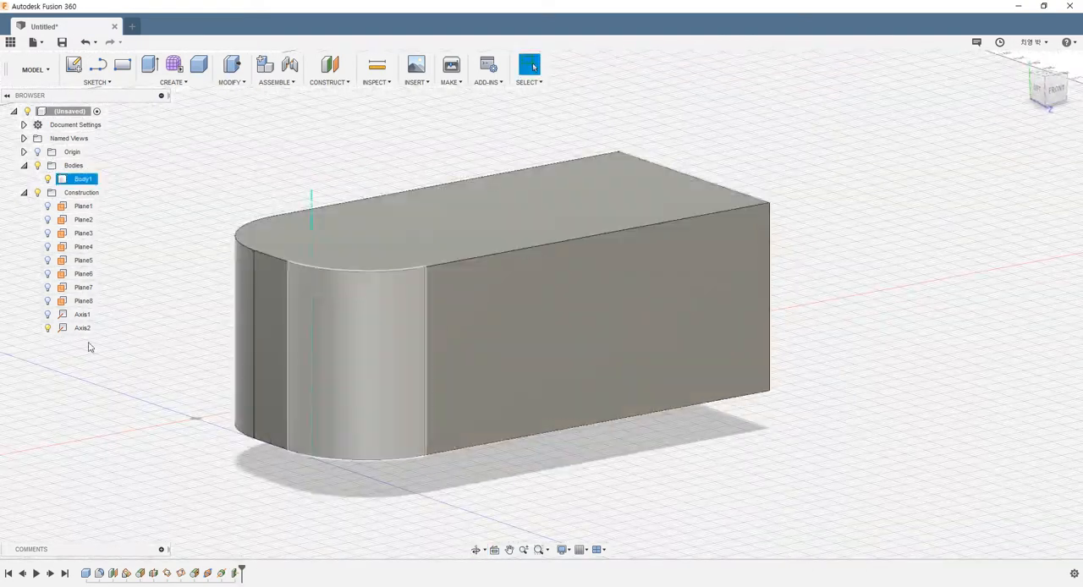
{"action": "left_click", "coordinate": [48, 329]}
Show the construction planes Plane1 through Plane7.
{"action": "left_click", "coordinate": [335, 88]}
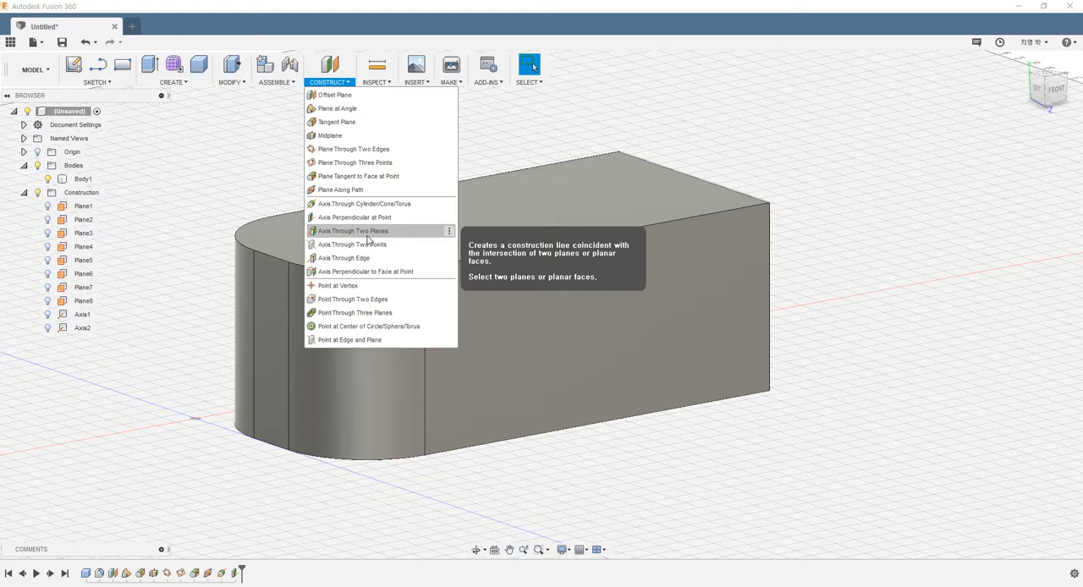
{"action": "left_click", "coordinate": [48, 261]}
{"action": "left_click", "coordinate": [47, 261]}
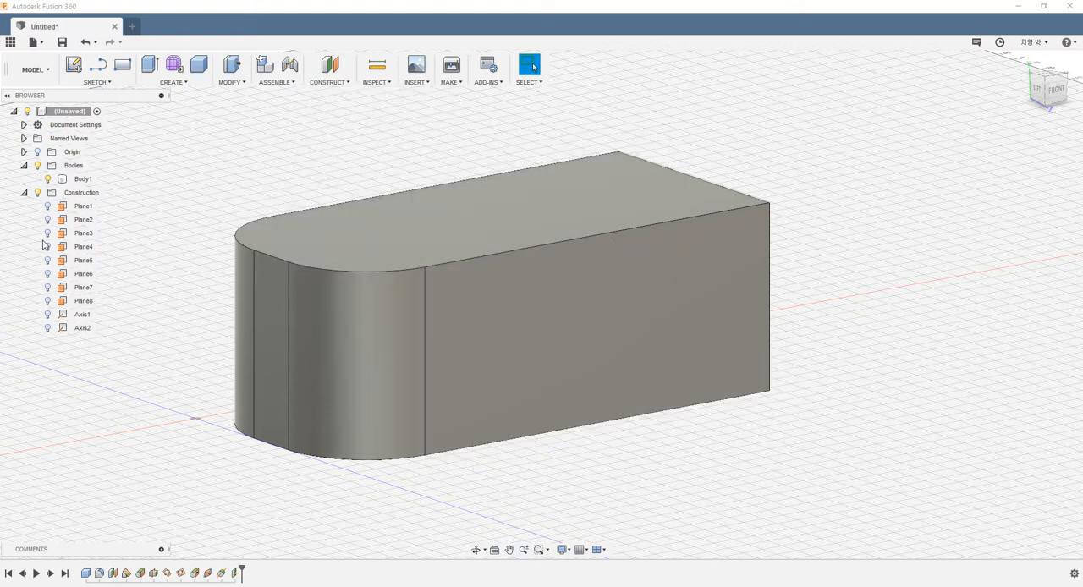
{"action": "left_click", "coordinate": [37, 194]}
{"action": "left_click", "coordinate": [49, 208]}
{"action": "left_click", "coordinate": [49, 221]}
{"action": "left_click", "coordinate": [48, 235]}
{"action": "left_click", "coordinate": [49, 248]}
{"action": "left_click", "coordinate": [48, 261]}
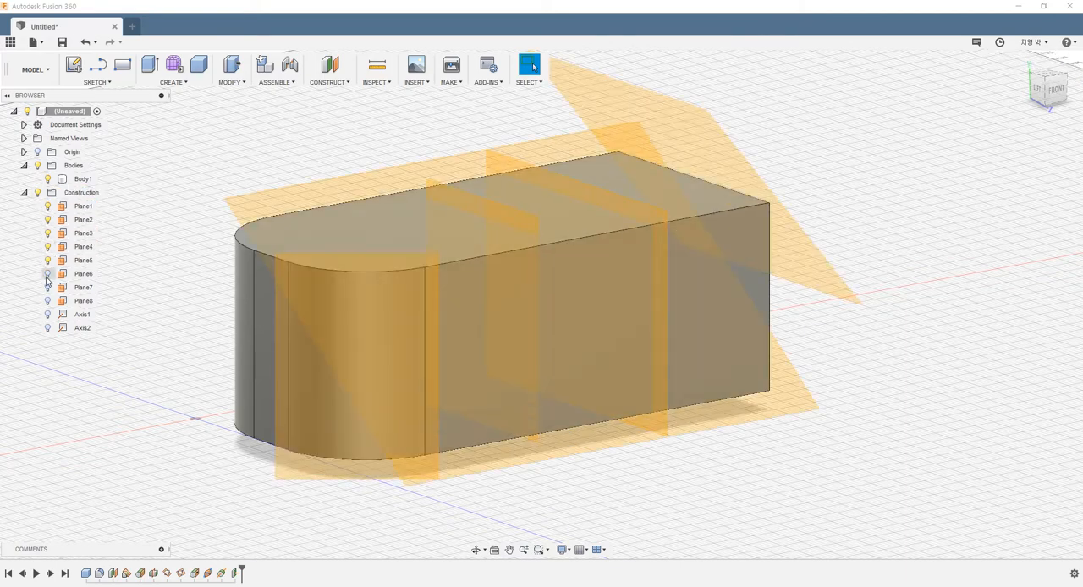
{"action": "left_click", "coordinate": [49, 275]}
{"action": "left_click", "coordinate": [50, 288]}
Pick out the intersecting Plane4 and Plane6, and hide all other construction planes.
{"action": "middle_click_drag", "start_coordinate": [240, 264], "coordinate": [273, 257], "text": "shift"}
{"action": "scroll", "coordinate": [324, 280], "scroll_direction": "down", "scroll_amount": 2}
{"action": "scroll", "coordinate": [348, 261], "scroll_direction": "down", "scroll_amount": 1}
{"action": "middle_click_drag", "start_coordinate": [351, 261], "coordinate": [336, 298], "text": "shift"}
{"action": "scroll", "coordinate": [463, 181], "scroll_direction": "up", "scroll_amount": 2}
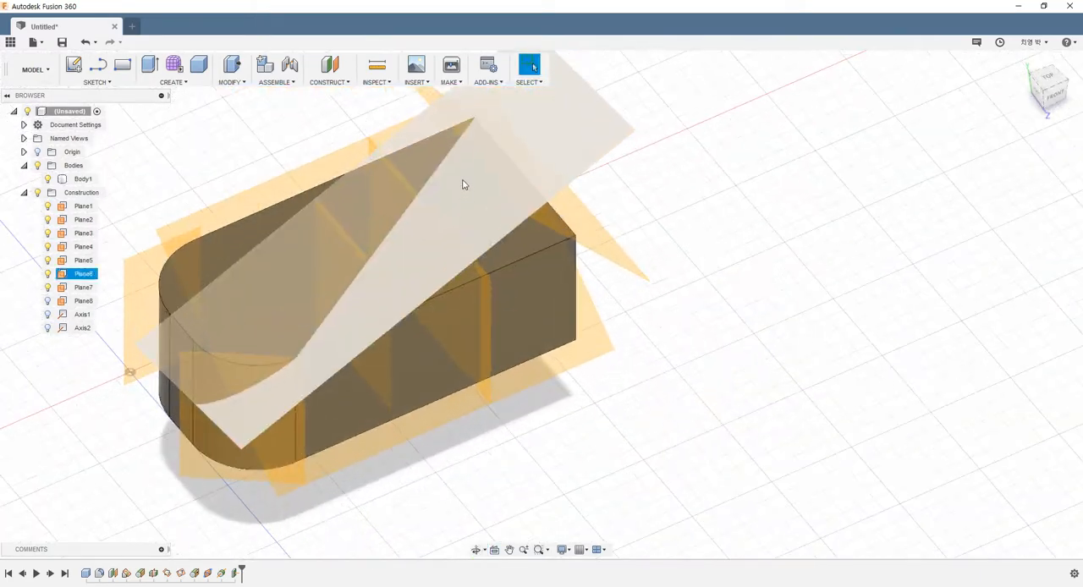
{"action": "middle_click_drag", "start_coordinate": [420, 224], "coordinate": [449, 212], "text": "shift"}
{"action": "left_click", "coordinate": [449, 212]}
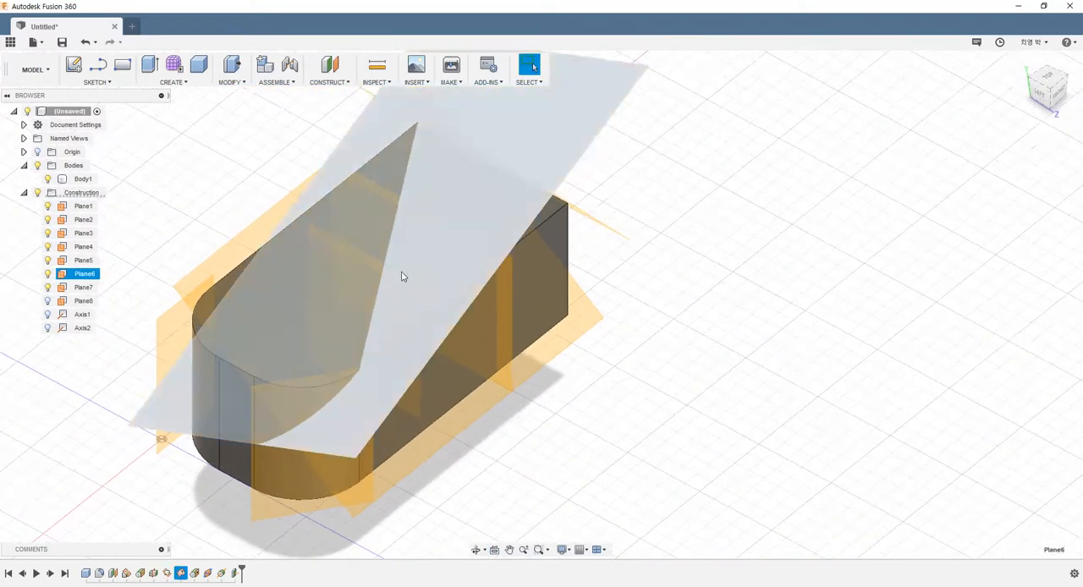
{"action": "left_click", "coordinate": [357, 248], "text": "ctrl"}
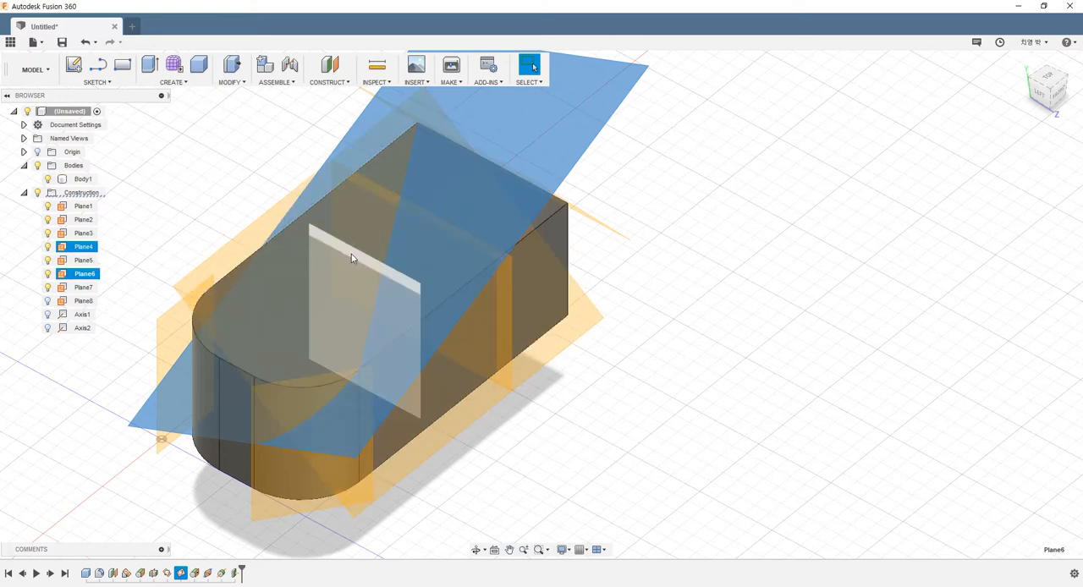
{"action": "left_click", "coordinate": [48, 260]}
{"action": "left_click", "coordinate": [48, 287]}
{"action": "left_click", "coordinate": [49, 233]}
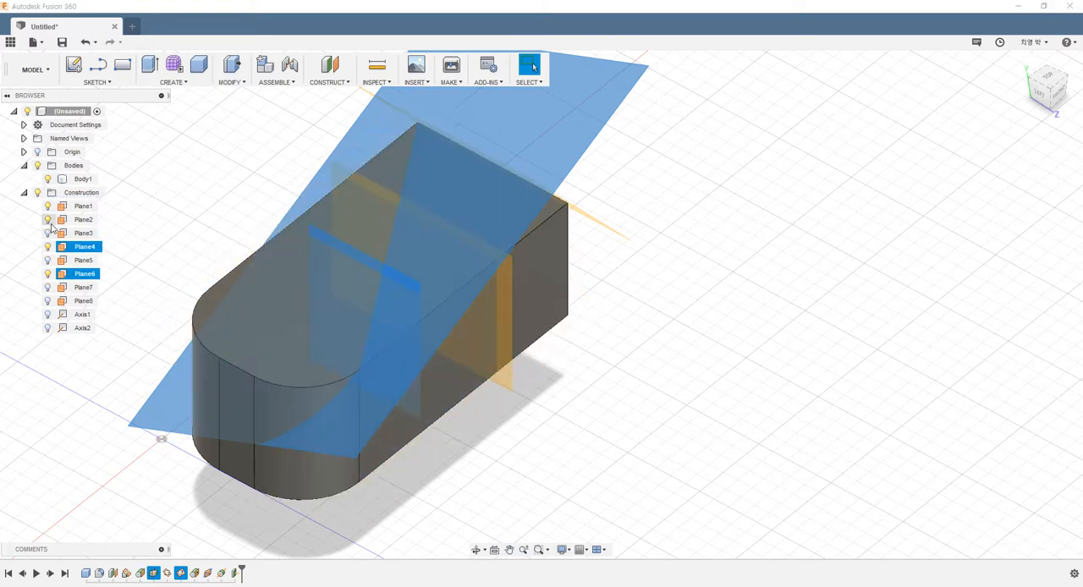
{"action": "left_click", "coordinate": [48, 220]}
{"action": "left_click", "coordinate": [188, 236]}
Create an Axis Through Two Planes from Plane4 and Plane6, and hide both planes and the axis.
{"action": "scroll", "coordinate": [342, 263], "scroll_direction": "down", "scroll_amount": 2}
{"action": "middle_click_drag", "start_coordinate": [346, 263], "coordinate": [294, 236], "text": "shift"}
{"action": "middle_click_drag", "start_coordinate": [504, 258], "coordinate": [439, 355], "text": "shift"}
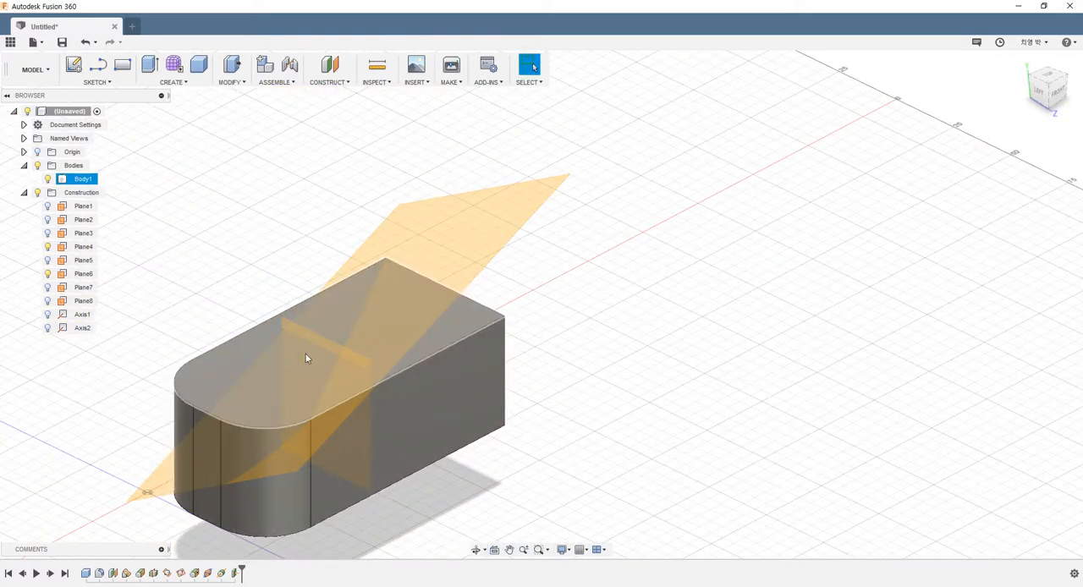
{"action": "middle_click_drag", "start_coordinate": [617, 356], "coordinate": [653, 324], "text": "shift"}
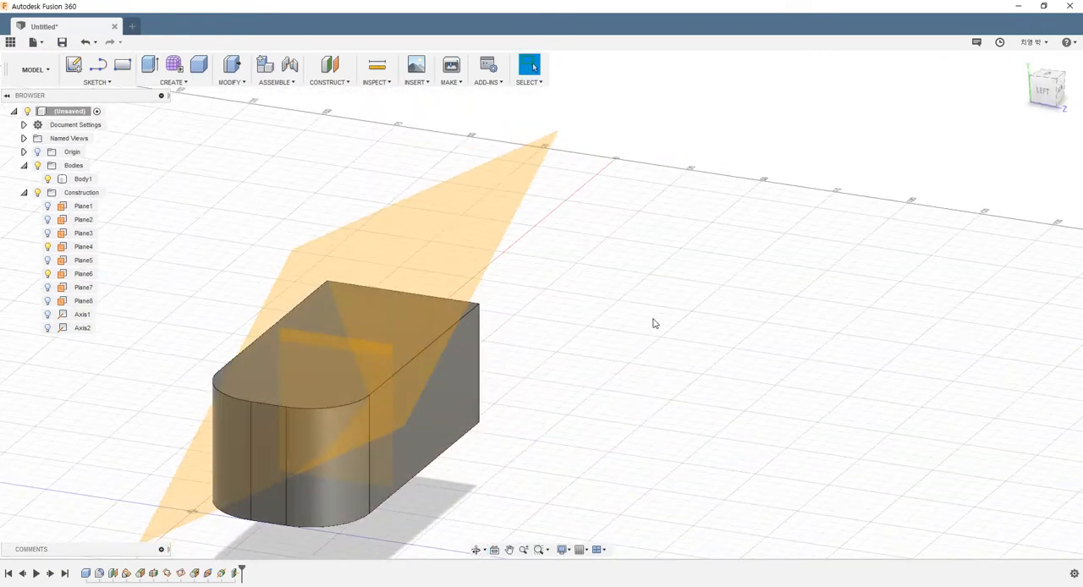
{"action": "left_click", "coordinate": [328, 85]}
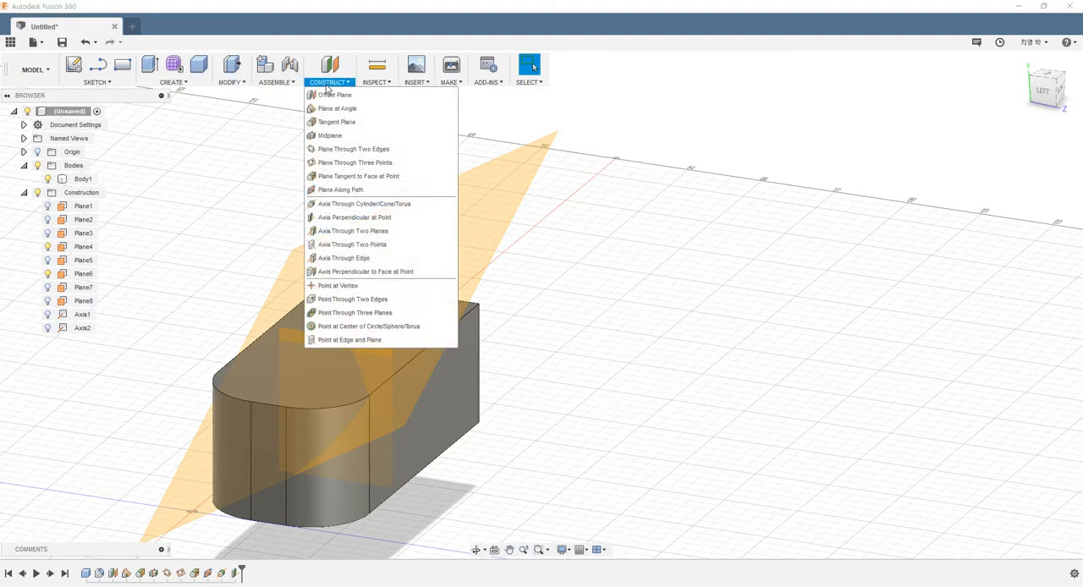
{"action": "left_click", "coordinate": [350, 232]}
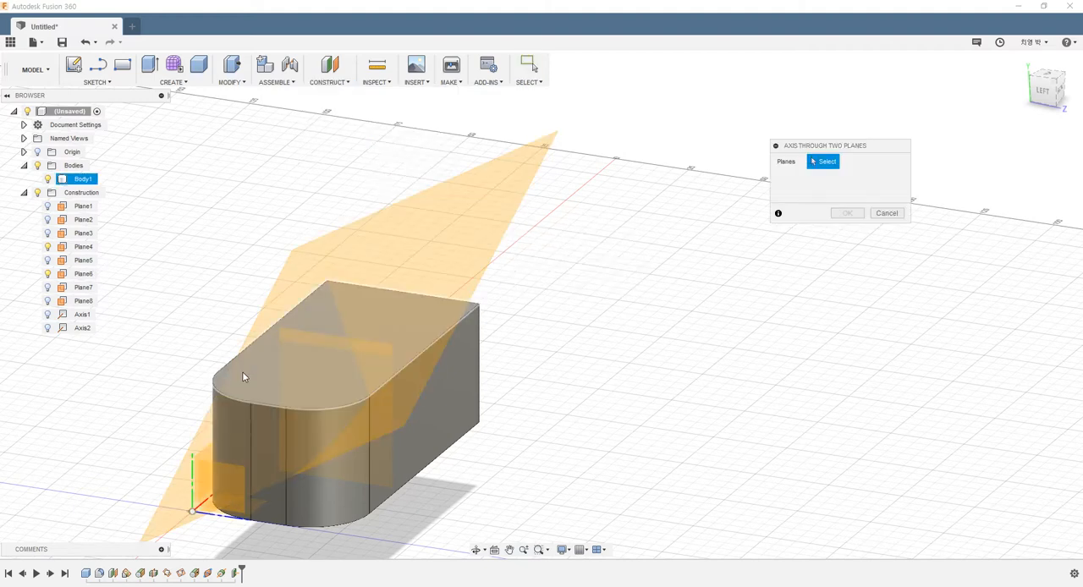
{"action": "left_click", "coordinate": [290, 340]}
{"action": "left_click", "coordinate": [435, 244]}
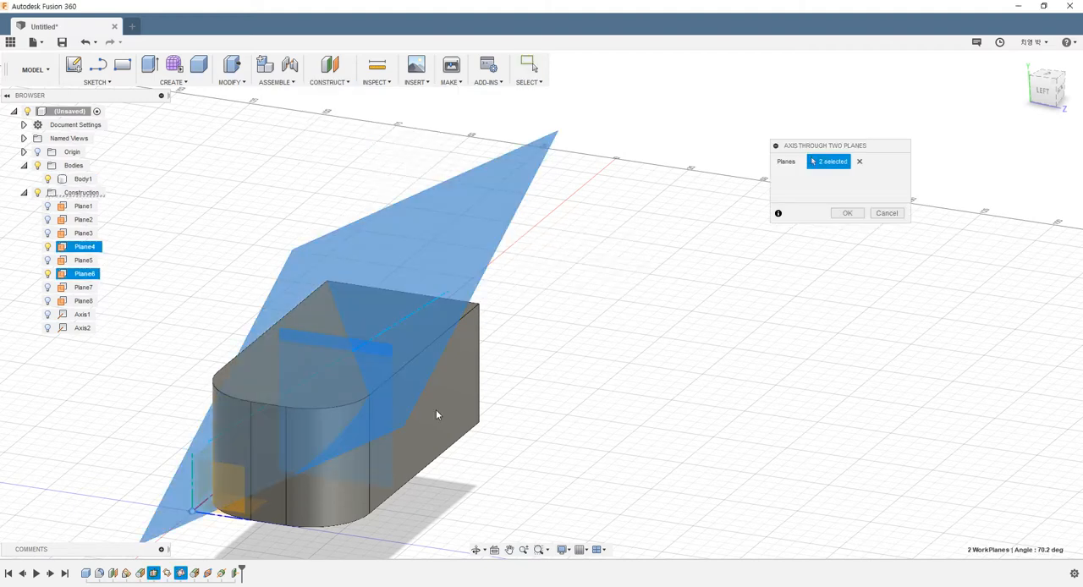
{"action": "scroll", "coordinate": [346, 314], "scroll_direction": "up", "scroll_amount": 3}
{"action": "middle_click_drag", "start_coordinate": [356, 298], "coordinate": [395, 281], "text": "shift"}
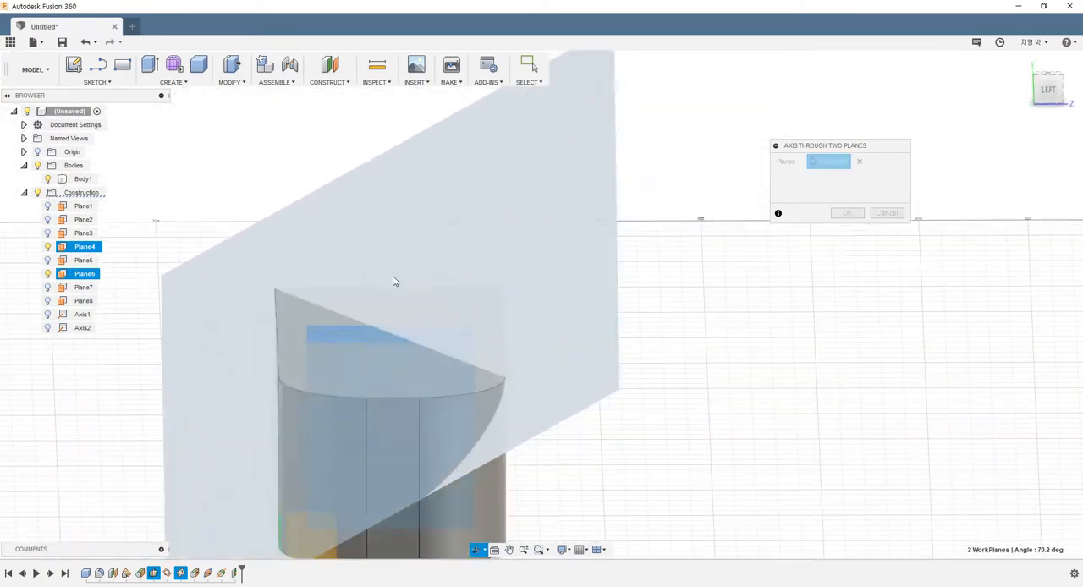
{"action": "scroll", "coordinate": [686, 305], "scroll_direction": "down", "scroll_amount": 3}
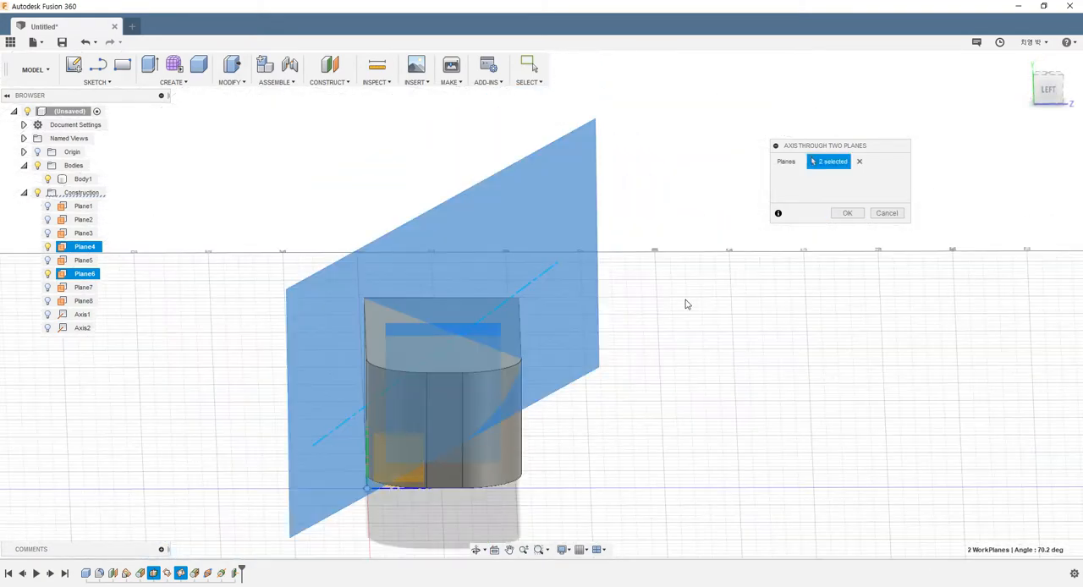
{"action": "middle_click_drag", "start_coordinate": [637, 332], "coordinate": [585, 364], "text": "shift"}
{"action": "left_click", "coordinate": [846, 213]}
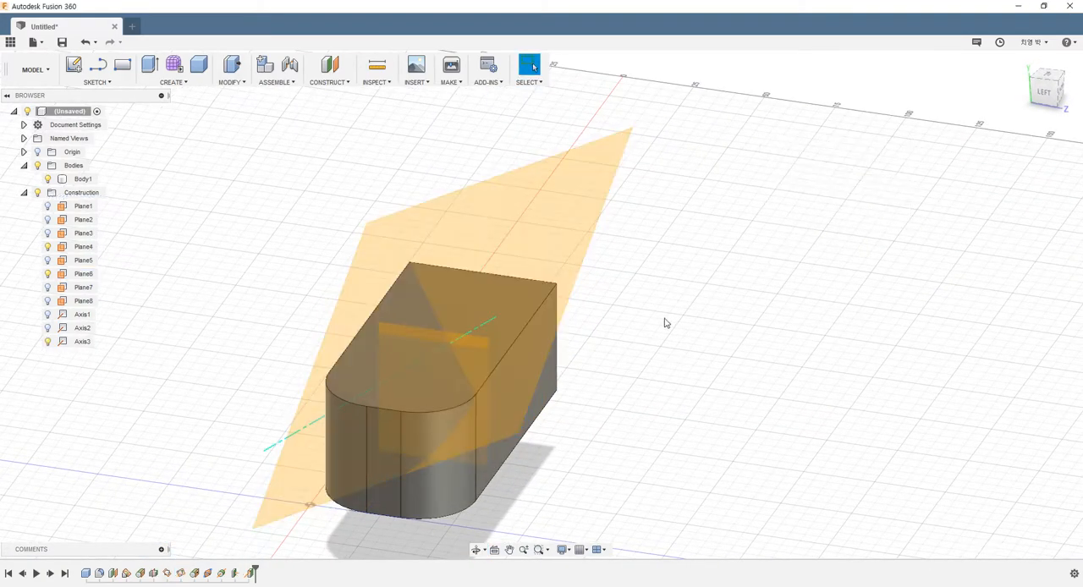
{"action": "mouse_move", "coordinate": [593, 322]}
{"action": "middle_mouse_down", "text": "shift"}
{"action": "mouse_move", "coordinate": [548, 328]}
{"action": "mouse_move", "coordinate": [625, 305]}
{"action": "mouse_move", "coordinate": [598, 314]}
{"action": "mouse_move", "coordinate": [558, 308]}
{"action": "mouse_move", "coordinate": [595, 306]}
{"action": "mouse_move", "coordinate": [588, 312]}
{"action": "middle_mouse_up", "text": "shift"}
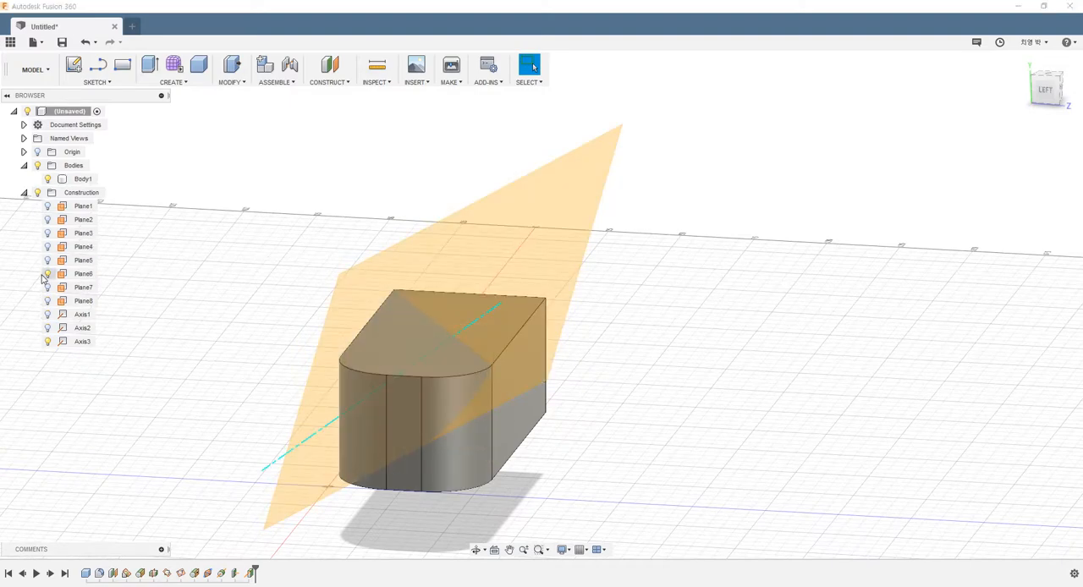
{"action": "middle_click_drag", "start_coordinate": [224, 415], "coordinate": [355, 315], "text": "shift"}
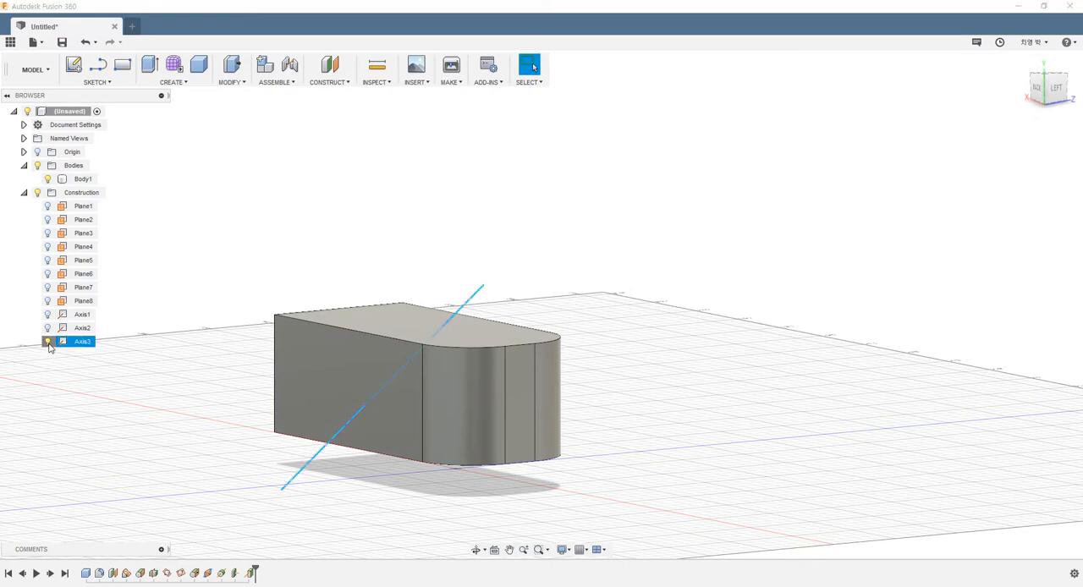
Create an Axis Through Two Points from a bottom corner at the square end to the top fillet vertex on the opposite long side.
{"action": "left_click", "coordinate": [311, 84]}
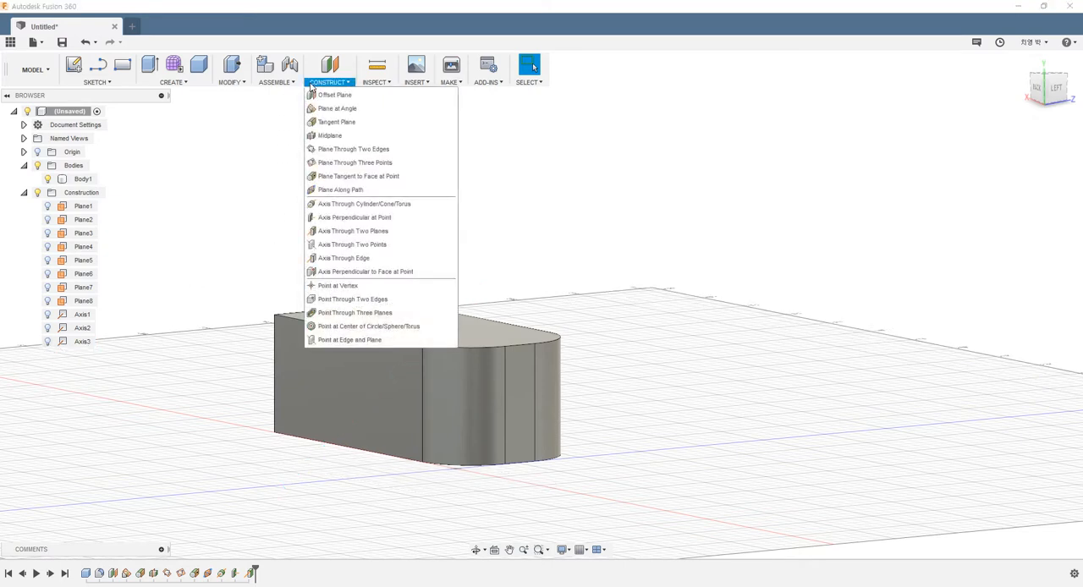
{"action": "left_click", "coordinate": [323, 248]}
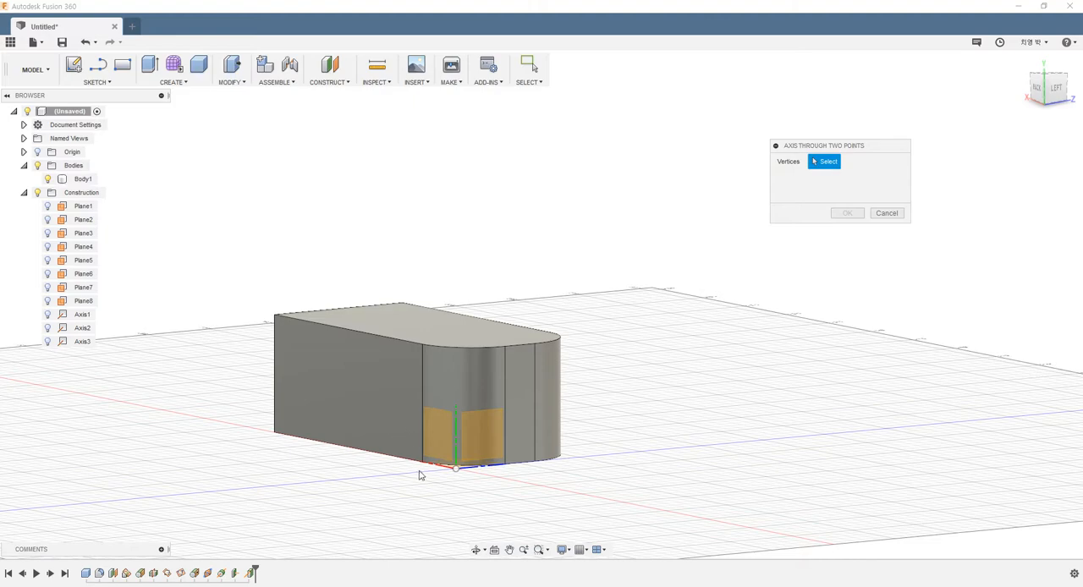
{"action": "middle_click_drag", "start_coordinate": [439, 376], "coordinate": [380, 355], "text": "shift"}
{"action": "left_click", "coordinate": [302, 473]}
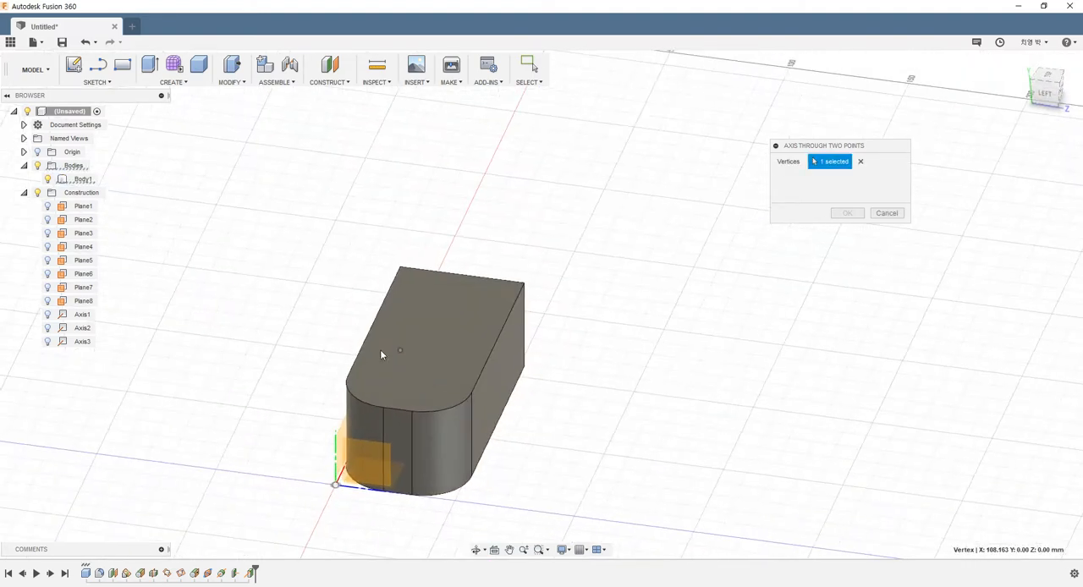
{"action": "left_click", "coordinate": [469, 394]}
{"action": "middle_click_drag", "start_coordinate": [616, 327], "coordinate": [647, 320], "text": "shift"}
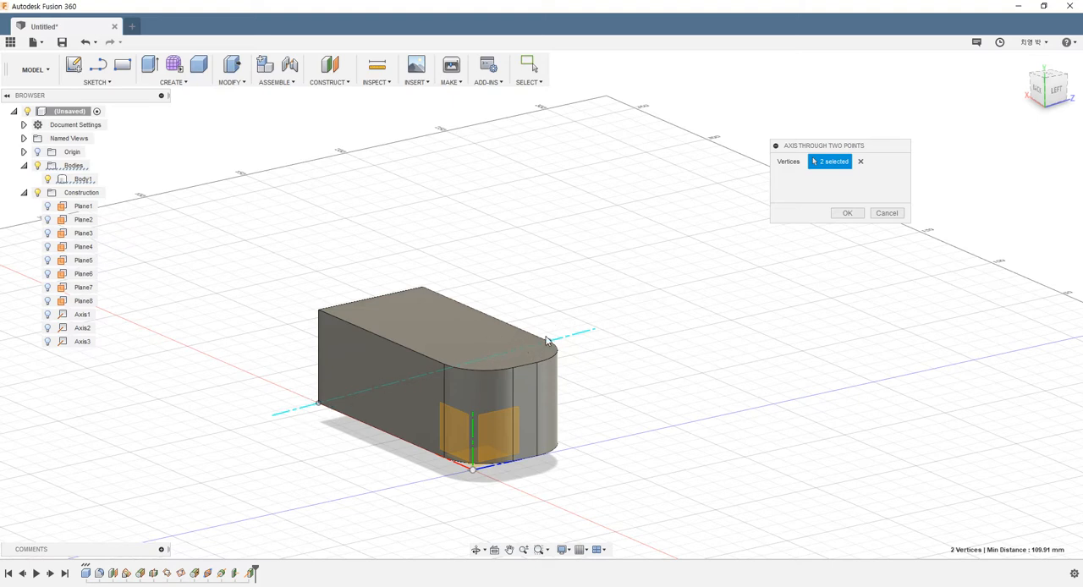
{"action": "left_click", "coordinate": [842, 215]}
{"action": "middle_click_drag", "start_coordinate": [841, 223], "coordinate": [693, 294], "text": "shift"}
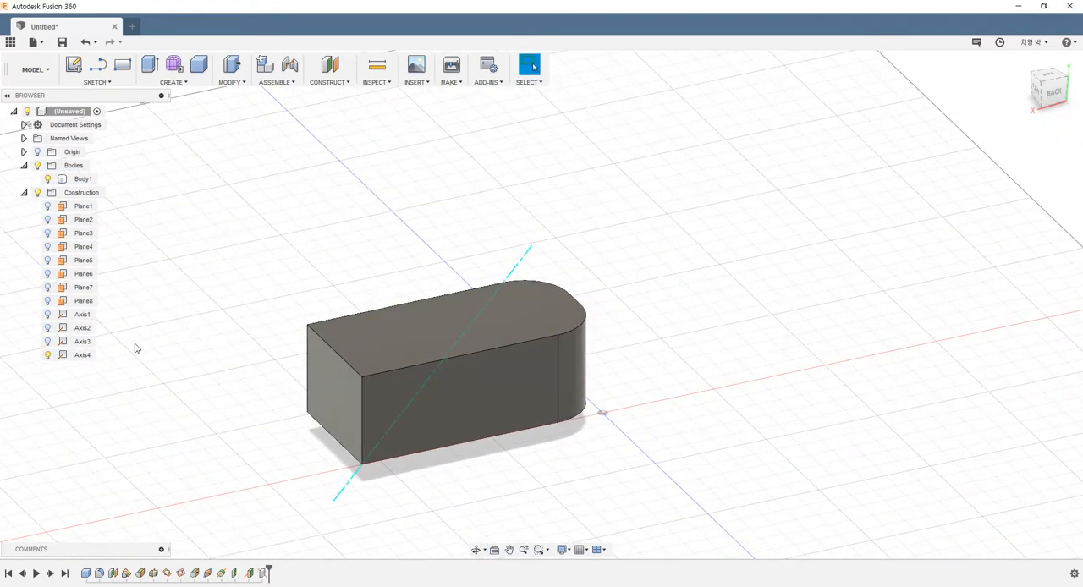
Hide the two-point axis and create an Axis Through Edge along the top edge of the box's square end.
{"action": "left_click", "coordinate": [47, 354]}
{"action": "left_click", "coordinate": [335, 83]}
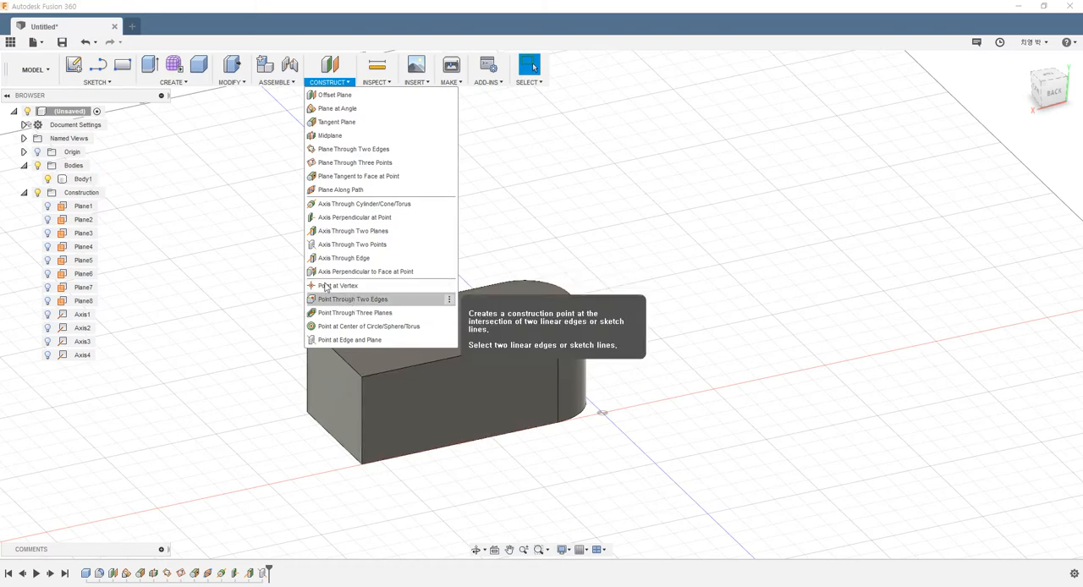
{"action": "left_click", "coordinate": [341, 261]}
{"action": "left_click", "coordinate": [334, 355]}
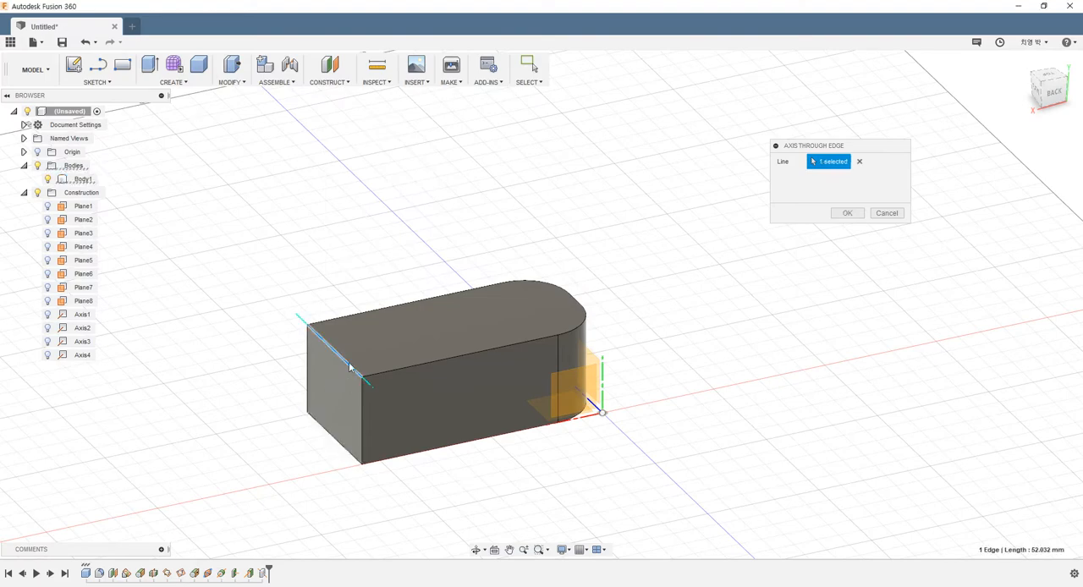
{"action": "scroll", "coordinate": [341, 411], "scroll_direction": "up", "scroll_amount": 3}
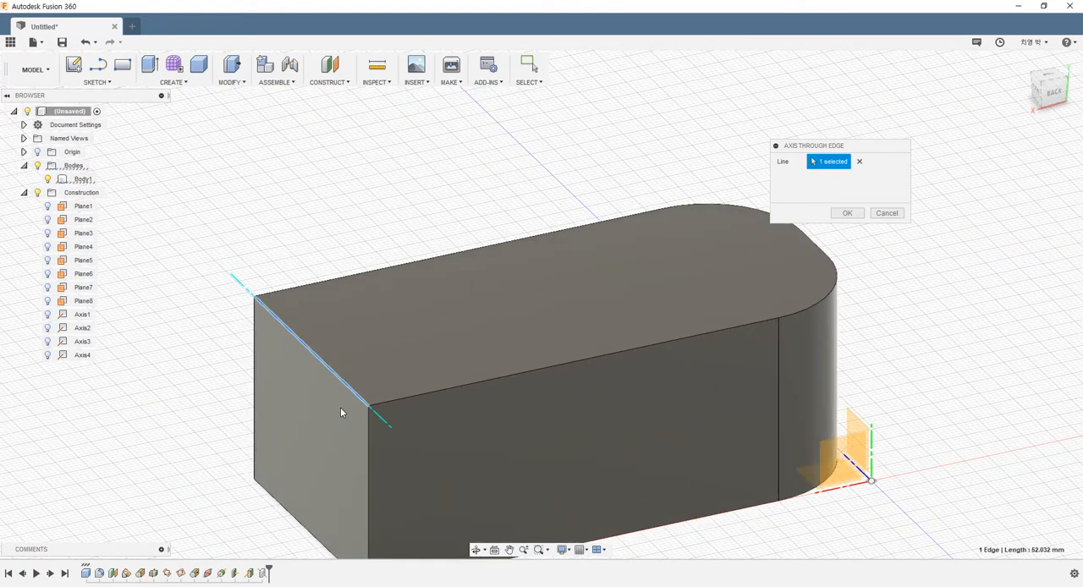
{"action": "left_click", "coordinate": [831, 213]}
Create a second Axis Through Edge along the vertical corner edge at the square end that meets the first edge axis.
{"action": "left_click", "coordinate": [326, 83]}
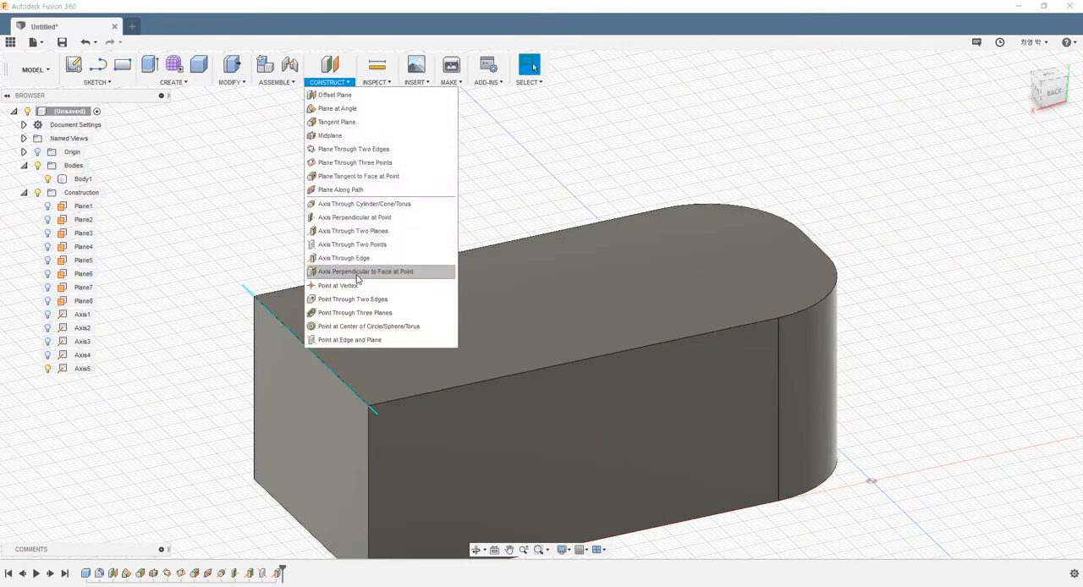
{"action": "left_click", "coordinate": [344, 258]}
{"action": "left_click", "coordinate": [366, 446]}
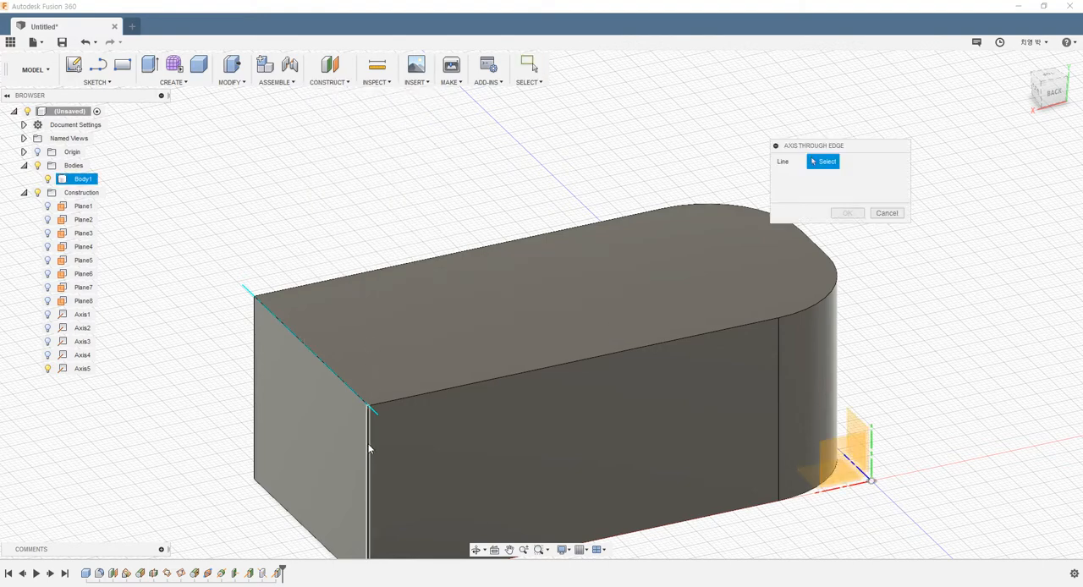
{"action": "left_click", "coordinate": [848, 214]}
{"action": "scroll", "coordinate": [445, 236], "scroll_direction": "down", "scroll_amount": 4}
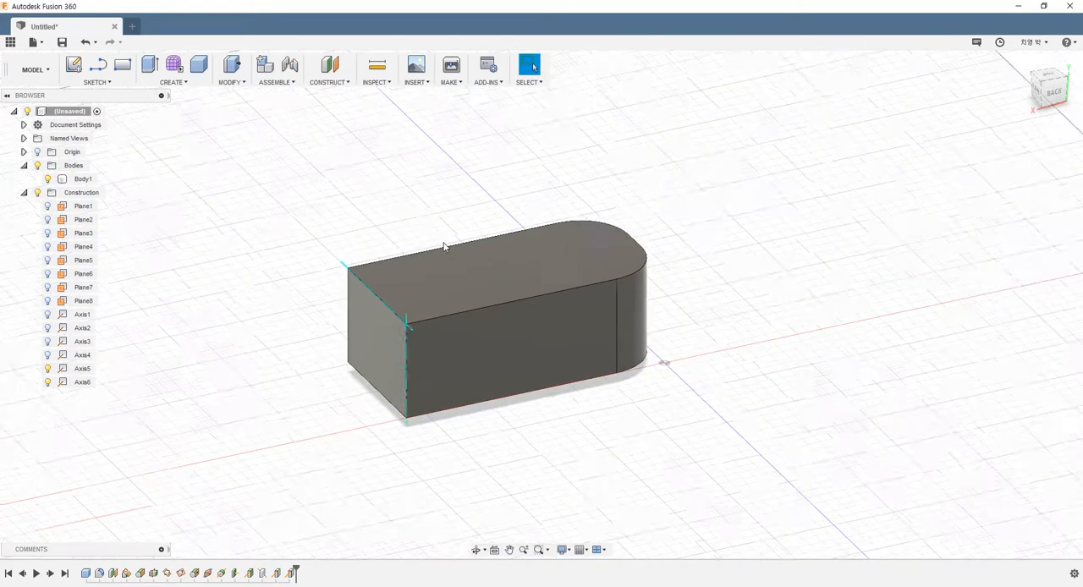
{"action": "scroll", "coordinate": [437, 349], "scroll_direction": "up", "scroll_amount": 4}
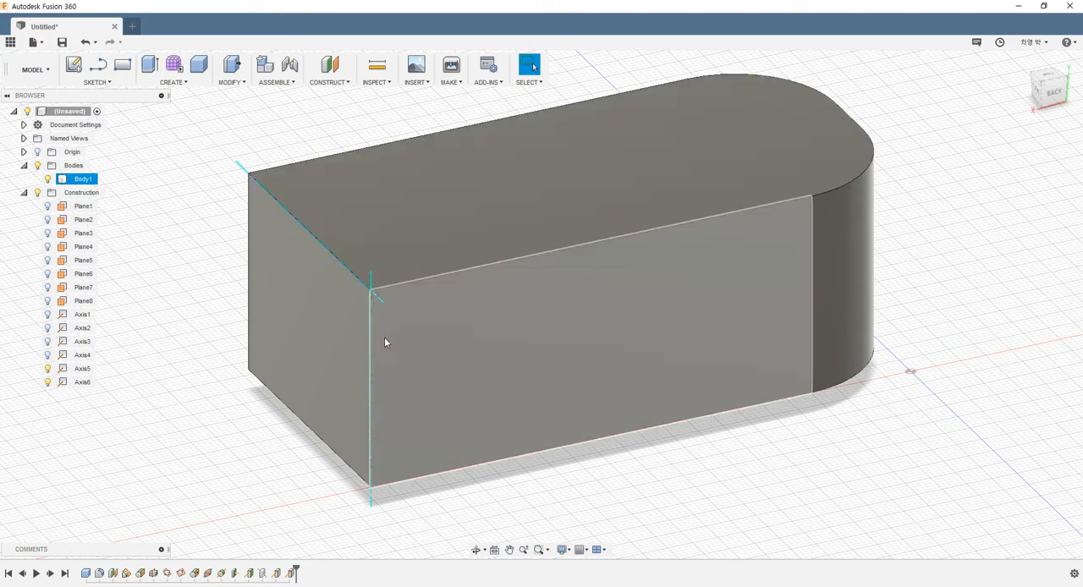
{"action": "scroll", "coordinate": [388, 292], "scroll_direction": "down", "scroll_amount": 2}
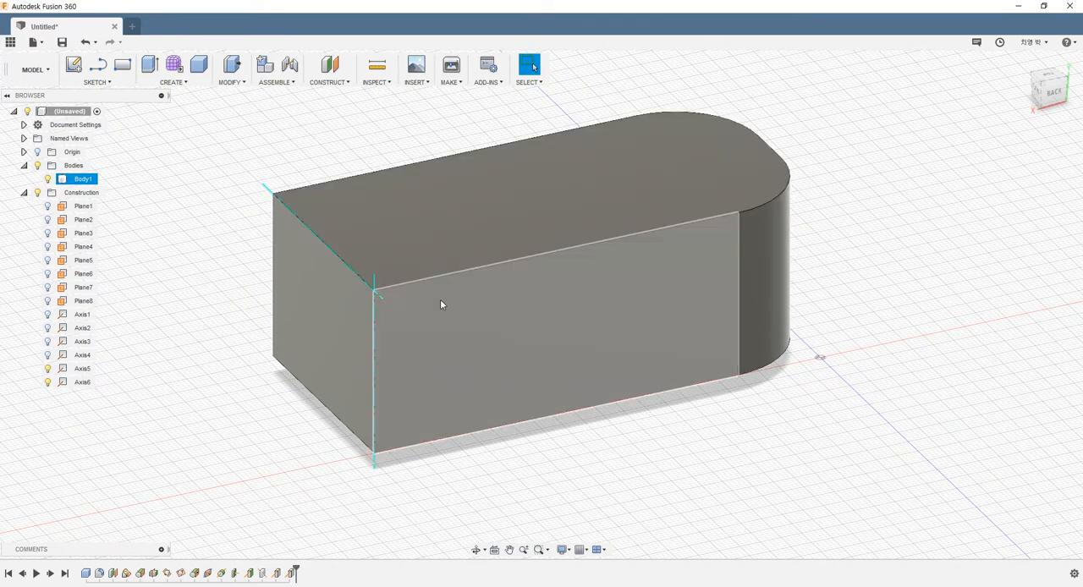
{"action": "middle_click_drag", "start_coordinate": [442, 304], "coordinate": [413, 294], "text": "shift"}
Hide the two edge axes, Axis5 and Axis6.
{"action": "left_click", "coordinate": [329, 82]}
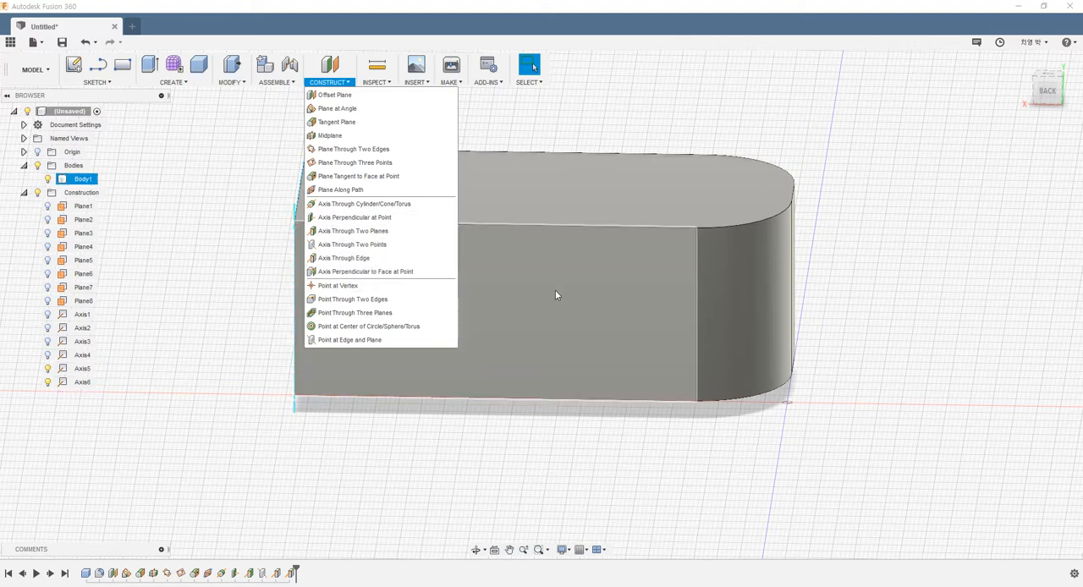
{"action": "scroll", "coordinate": [550, 183], "scroll_direction": "down", "scroll_amount": 3}
{"action": "left_click", "coordinate": [559, 119]}
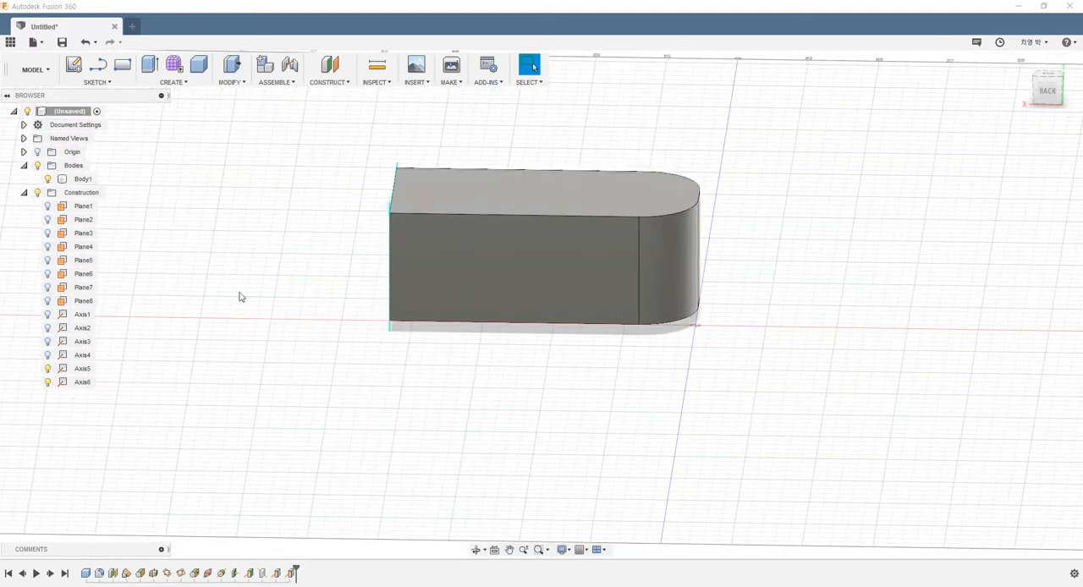
{"action": "left_click", "coordinate": [48, 369]}
{"action": "left_click", "coordinate": [47, 382]}
{"action": "scroll", "coordinate": [461, 389], "scroll_direction": "down", "scroll_amount": 3}
{"action": "scroll", "coordinate": [503, 262], "scroll_direction": "up", "scroll_amount": 4}
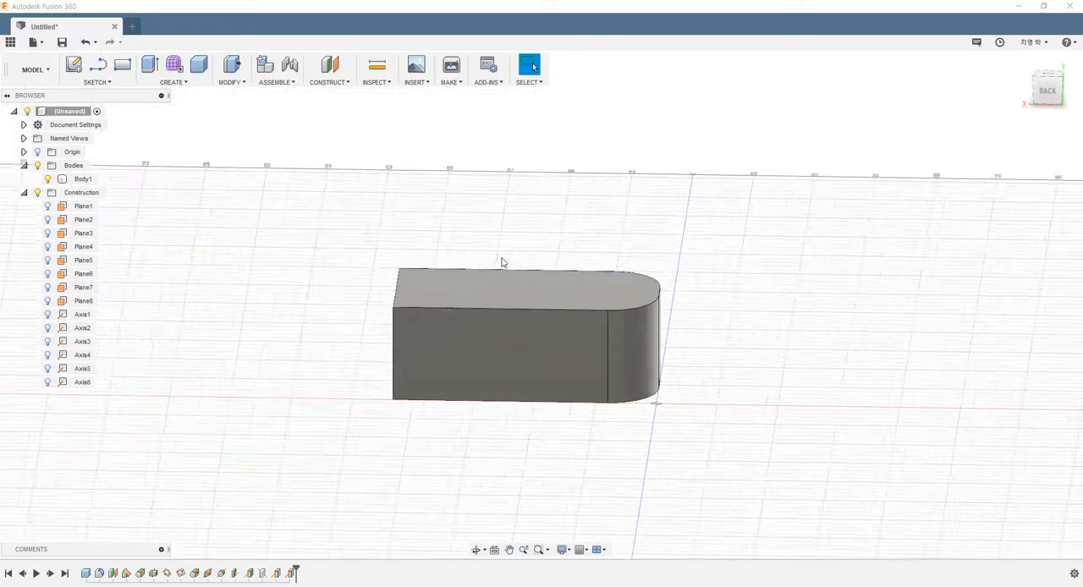
Create an Axis Perpendicular to Face at Point from the front long side face and its top fillet vertex, and hide the axis.
{"action": "left_click", "coordinate": [329, 76]}
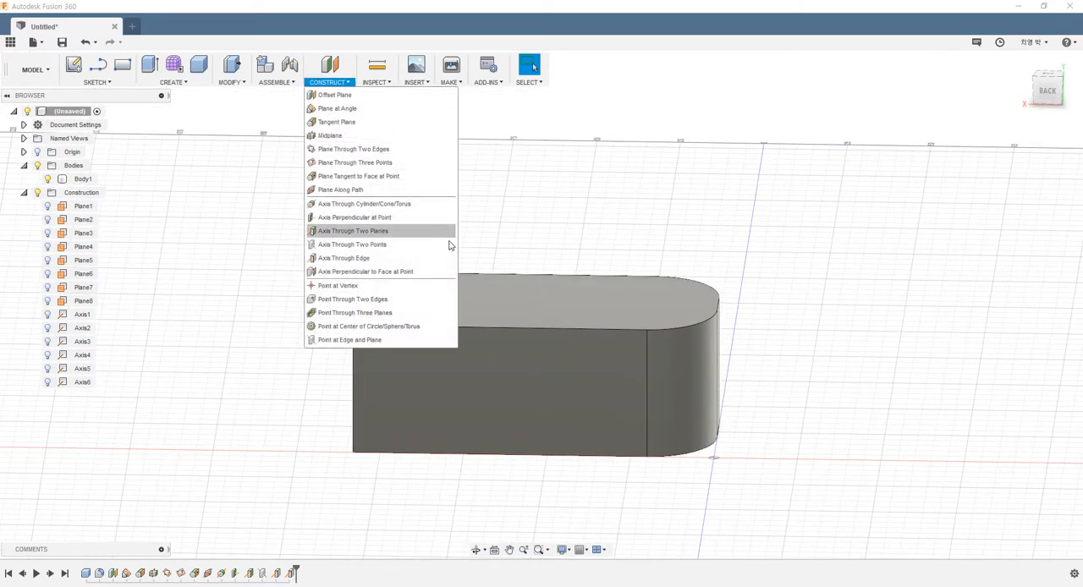
{"action": "left_click", "coordinate": [411, 273]}
{"action": "scroll", "coordinate": [575, 381], "scroll_direction": "down", "scroll_amount": 3}
{"action": "middle_click_drag", "start_coordinate": [623, 412], "coordinate": [460, 434], "text": "shift"}
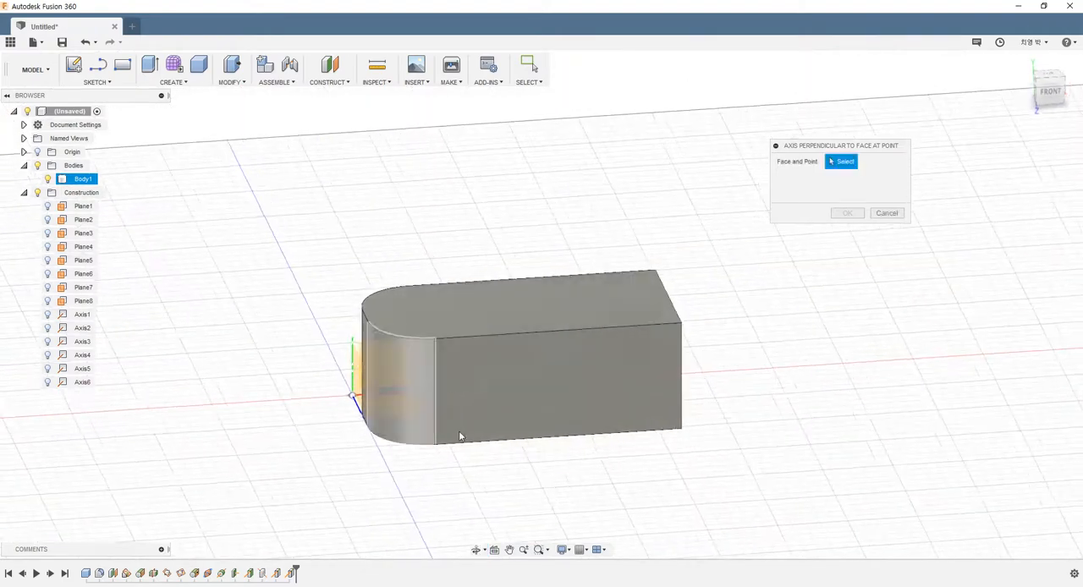
{"action": "left_click", "coordinate": [532, 399]}
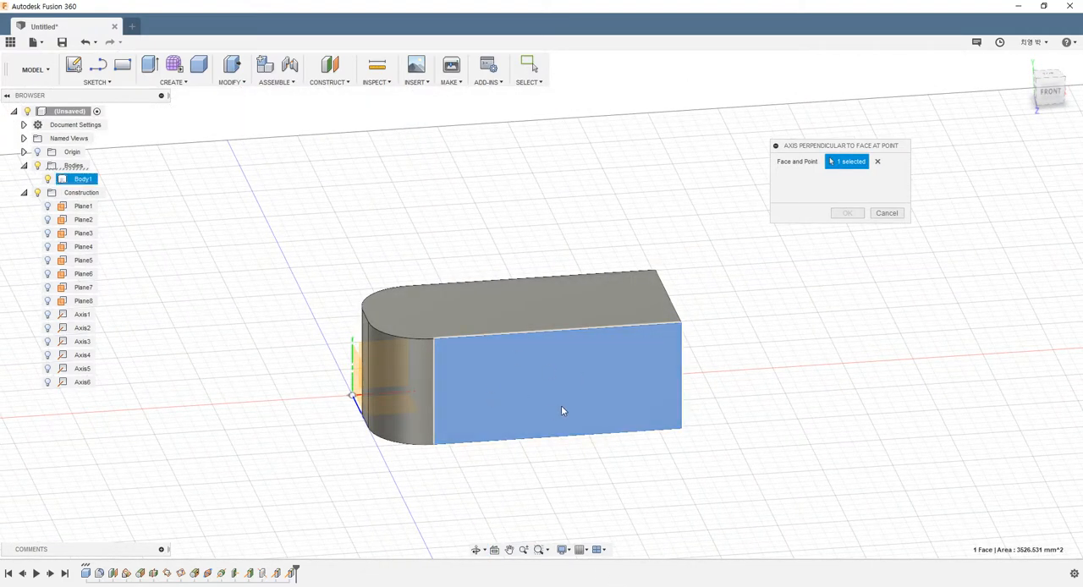
{"action": "left_click", "coordinate": [435, 342]}
{"action": "middle_click_drag", "start_coordinate": [486, 381], "coordinate": [505, 397], "text": "shift"}
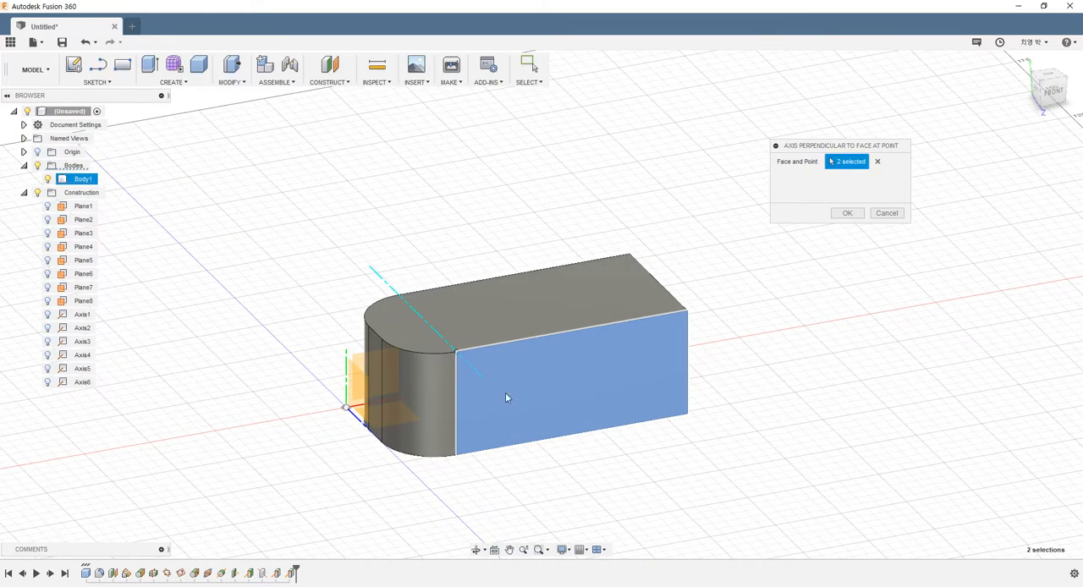
{"action": "scroll", "coordinate": [479, 367], "scroll_direction": "up", "scroll_amount": 3}
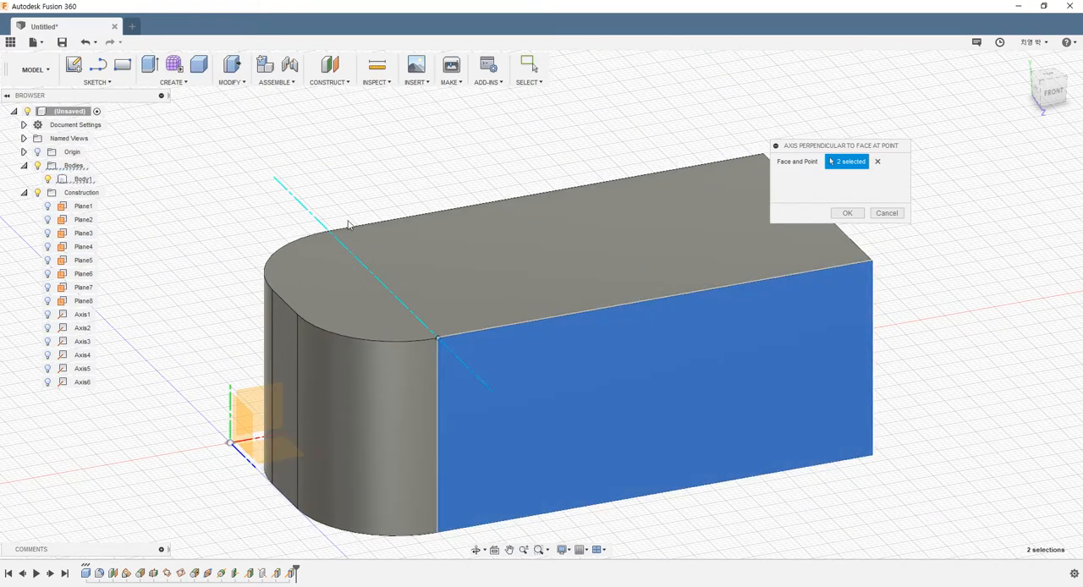
{"action": "scroll", "coordinate": [524, 431], "scroll_direction": "down", "scroll_amount": 2}
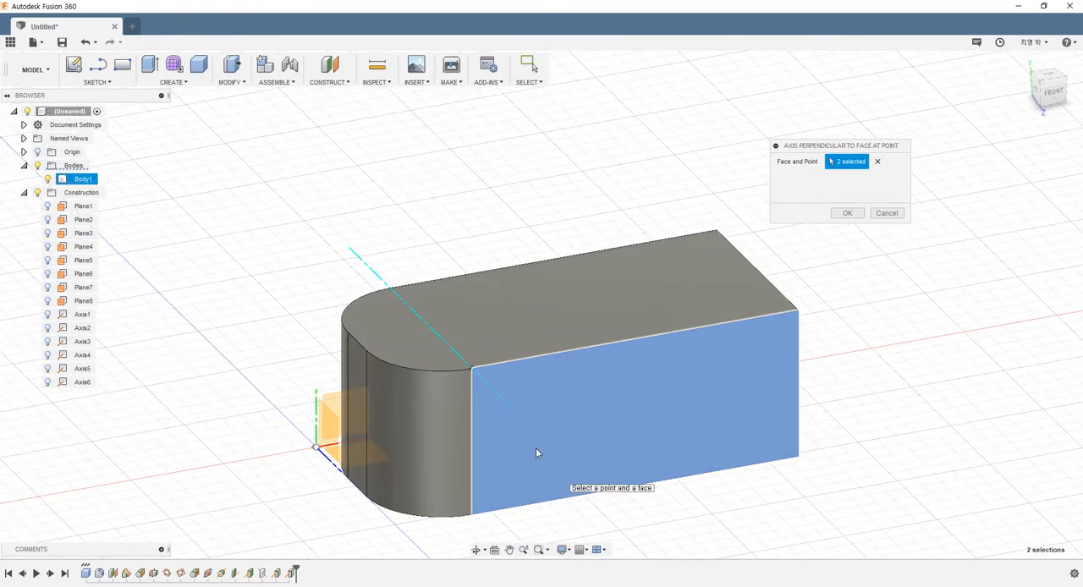
{"action": "mouse_move", "coordinate": [575, 431]}
{"action": "middle_mouse_down", "text": "shift"}
{"action": "mouse_move", "coordinate": [592, 415]}
{"action": "mouse_move", "coordinate": [547, 425]}
{"action": "mouse_move", "coordinate": [558, 423]}
{"action": "middle_mouse_up", "text": "shift"}
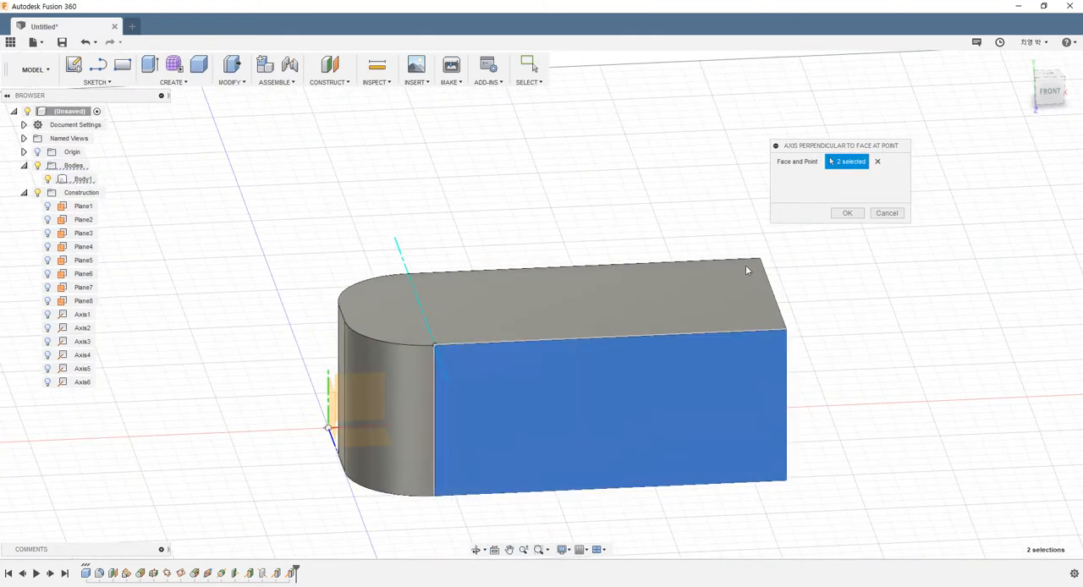
{"action": "left_click", "coordinate": [839, 215]}
{"action": "mouse_move", "coordinate": [587, 319]}
{"action": "middle_mouse_down", "text": "shift"}
{"action": "mouse_move", "coordinate": [565, 303]}
{"action": "mouse_move", "coordinate": [599, 322]}
{"action": "middle_mouse_up", "text": "shift"}
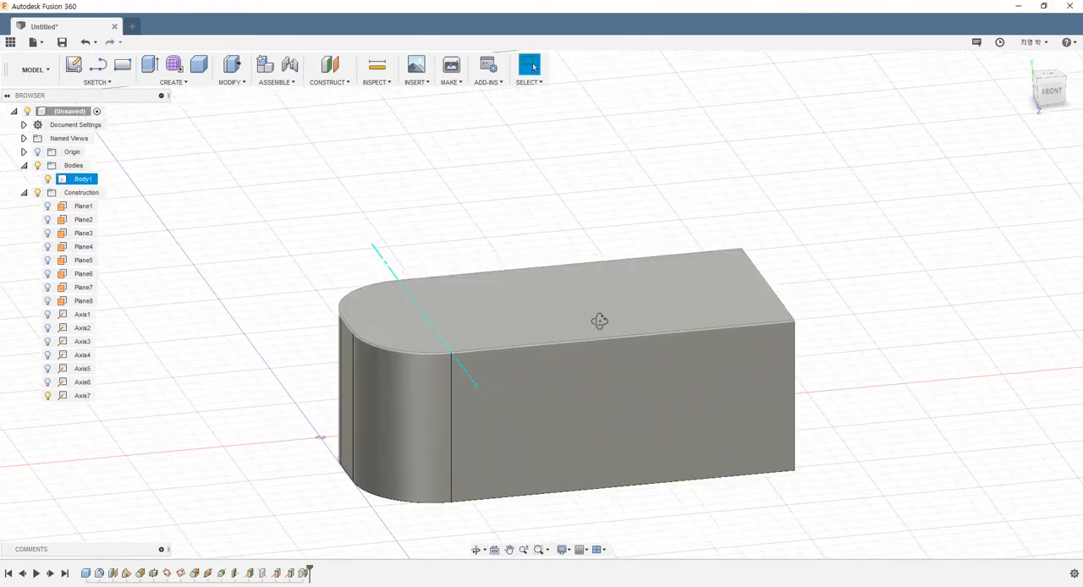
{"action": "left_click", "coordinate": [47, 395]}
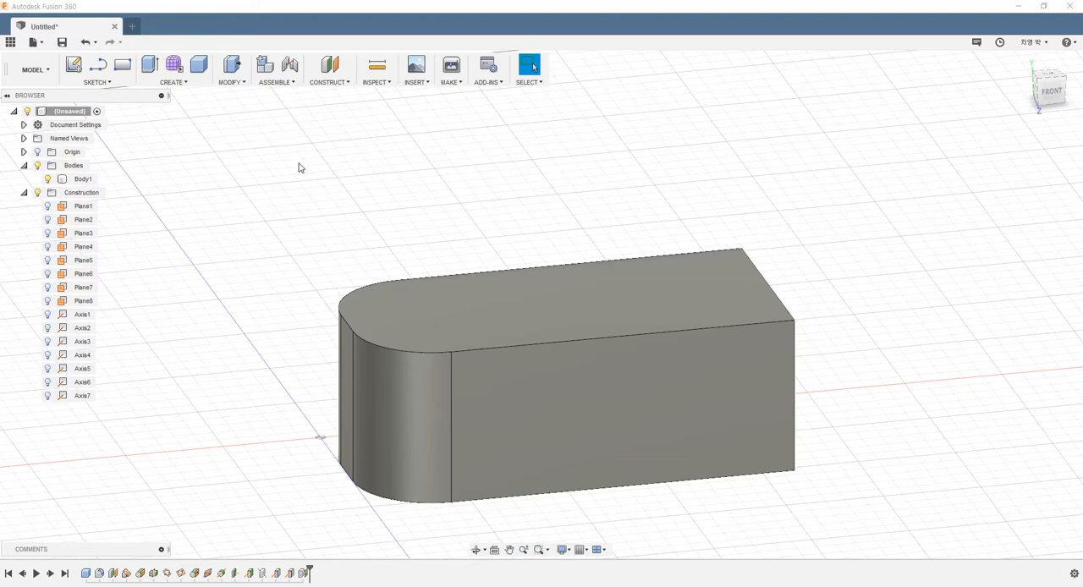
Create a Point at Vertex on the top front corner of the box's square end.
{"action": "left_click", "coordinate": [330, 82]}
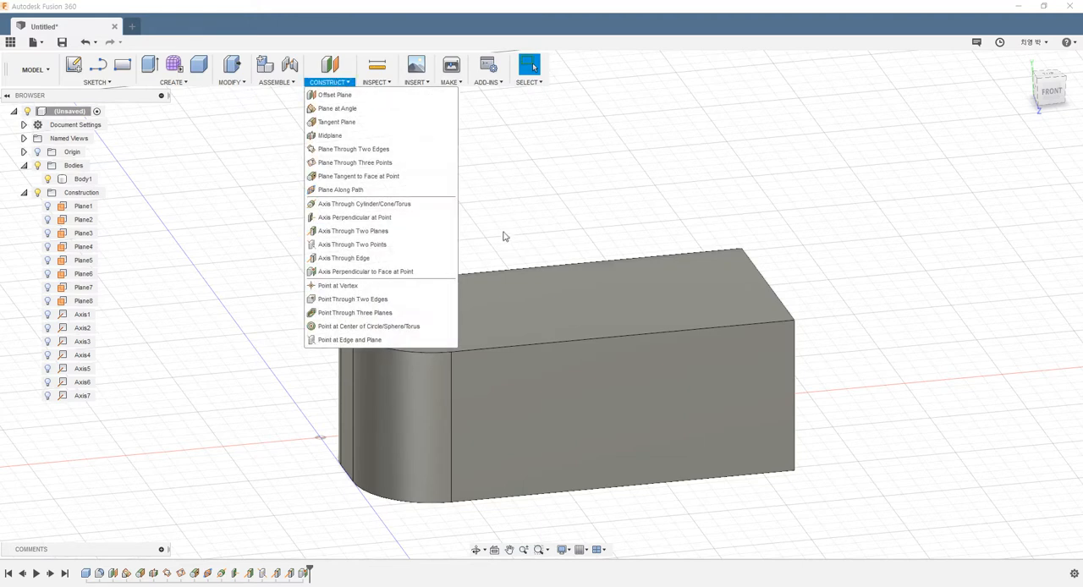
{"action": "left_click", "coordinate": [337, 286]}
{"action": "scroll", "coordinate": [803, 473], "scroll_direction": "down", "scroll_amount": 4}
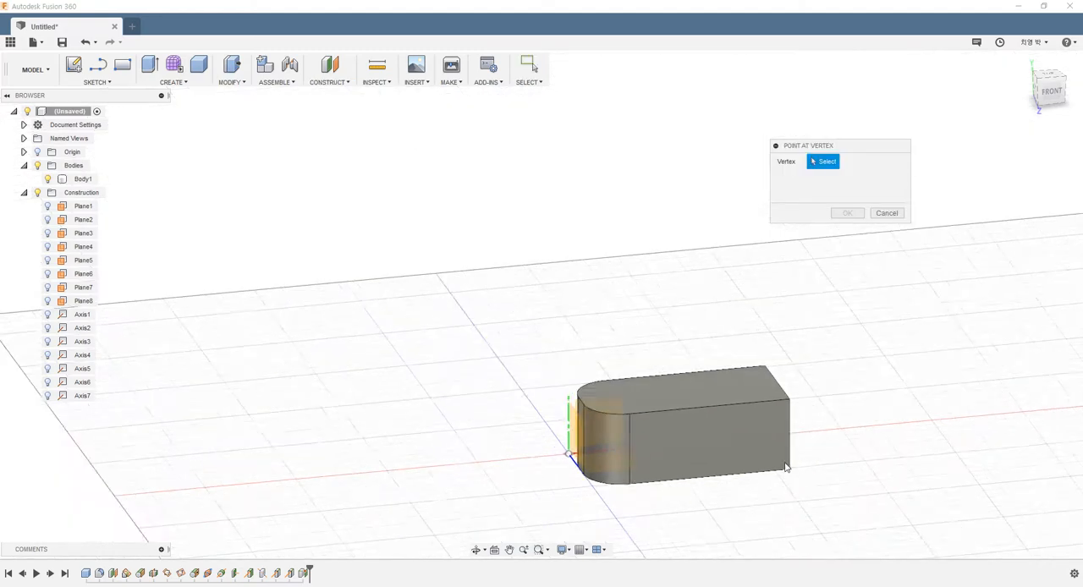
{"action": "scroll", "coordinate": [817, 452], "scroll_direction": "up", "scroll_amount": 3}
{"action": "middle_click_drag", "start_coordinate": [807, 448], "coordinate": [764, 450], "text": "shift"}
{"action": "scroll", "coordinate": [729, 482], "scroll_direction": "down", "scroll_amount": 3}
{"action": "scroll", "coordinate": [725, 492], "scroll_direction": "up", "scroll_amount": 8}
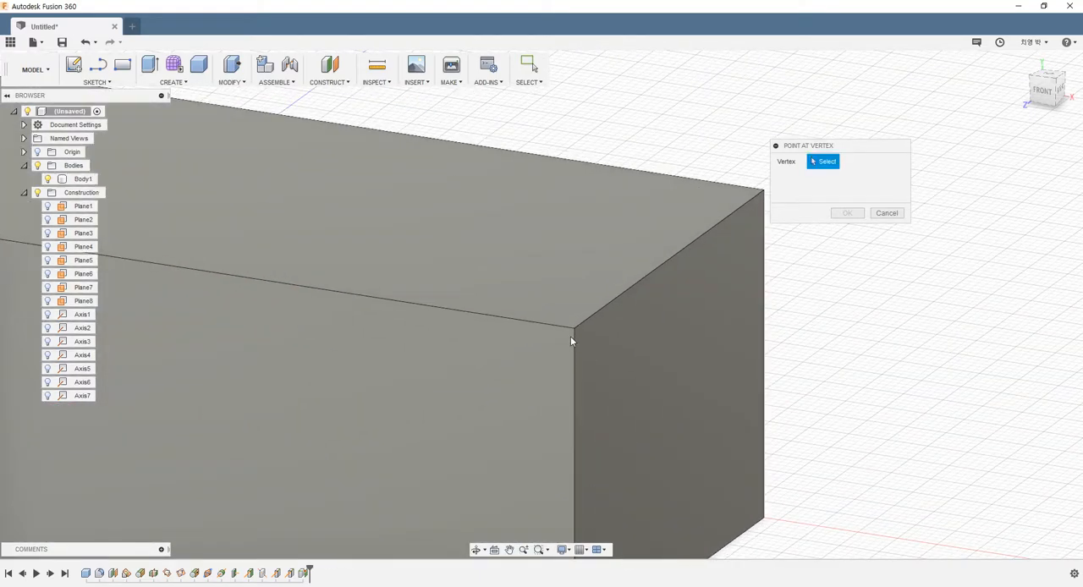
{"action": "scroll", "coordinate": [570, 340], "scroll_direction": "down", "scroll_amount": 4}
{"action": "left_click", "coordinate": [571, 331]}
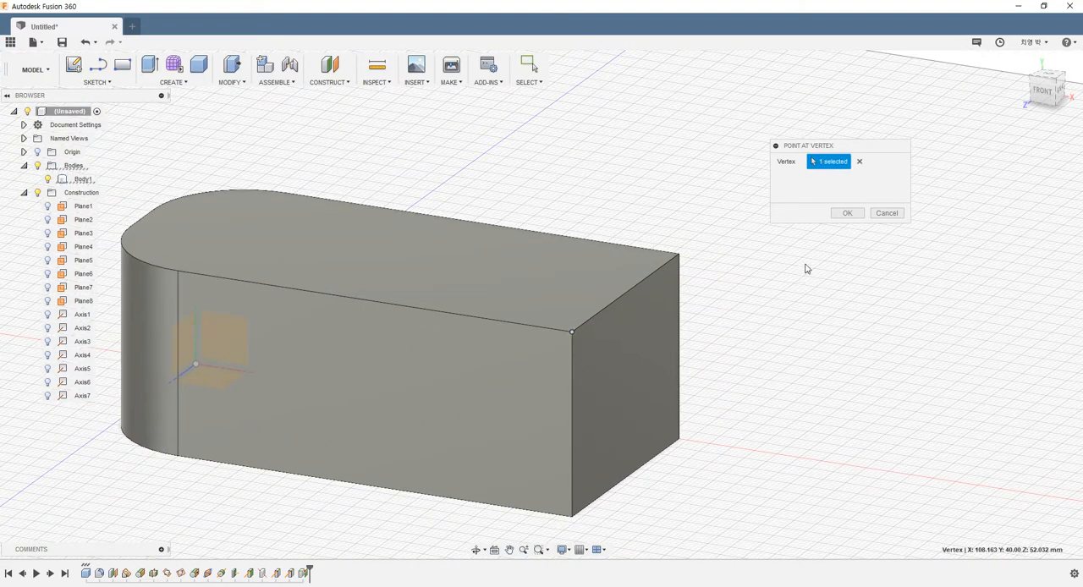
{"action": "left_click", "coordinate": [845, 212]}
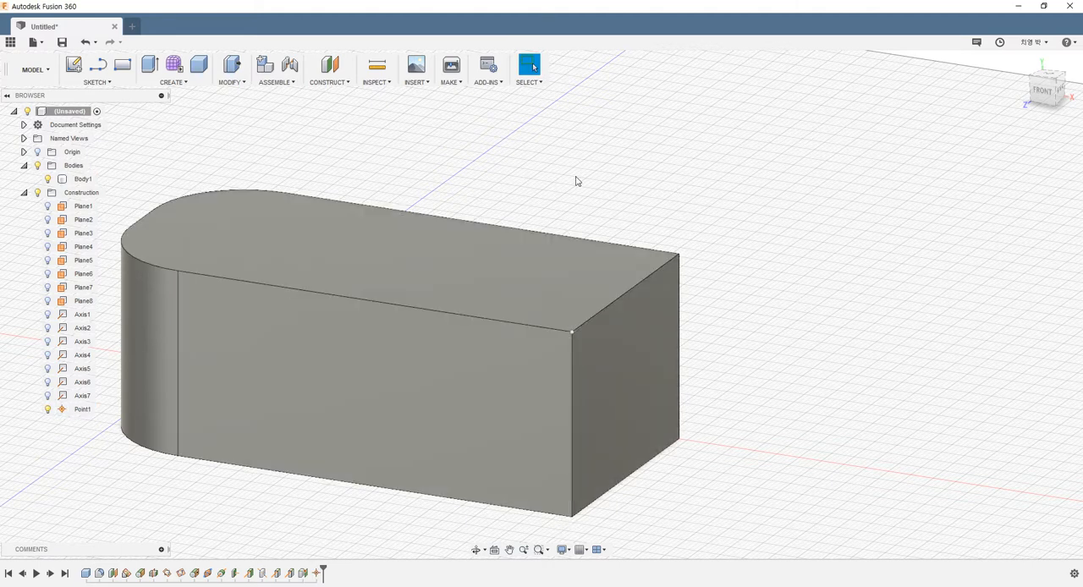
Create a Point Through Two Edges from the front face's top long edge and the vertical edge beside the fillet.
{"action": "left_click", "coordinate": [342, 84]}
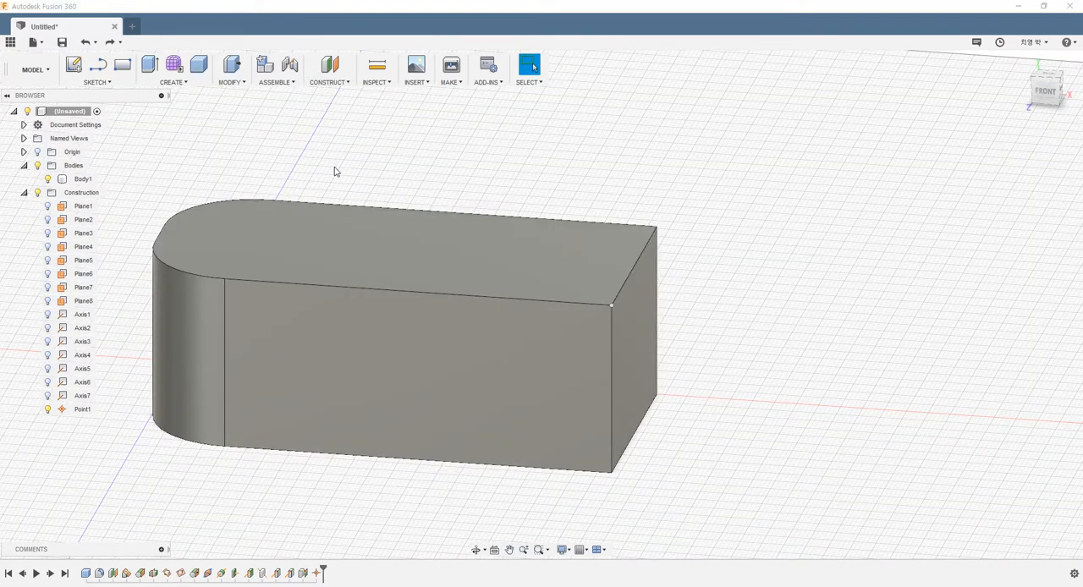
{"action": "left_click", "coordinate": [336, 85]}
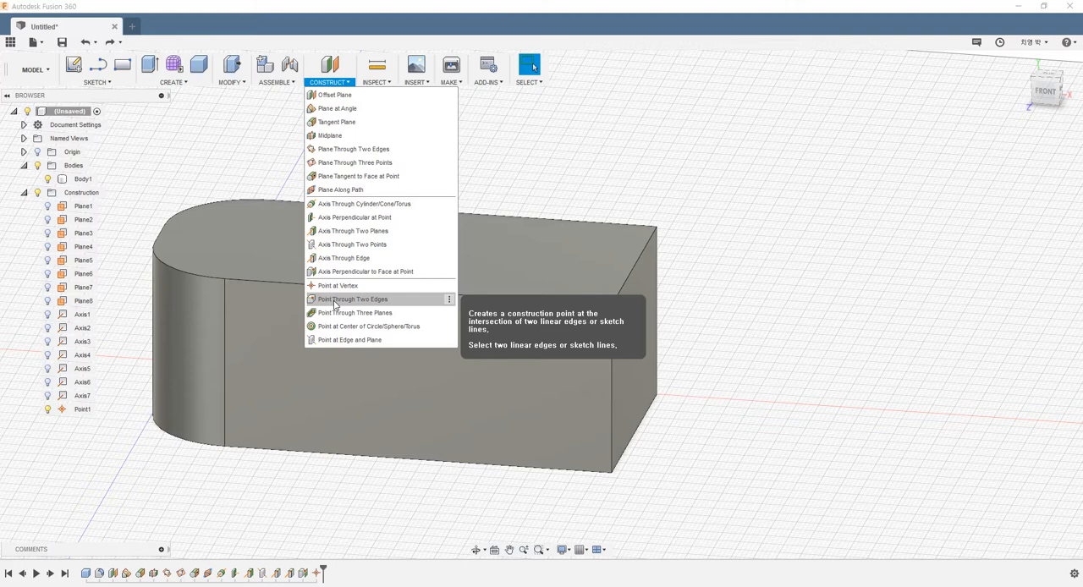
{"action": "left_click", "coordinate": [336, 300]}
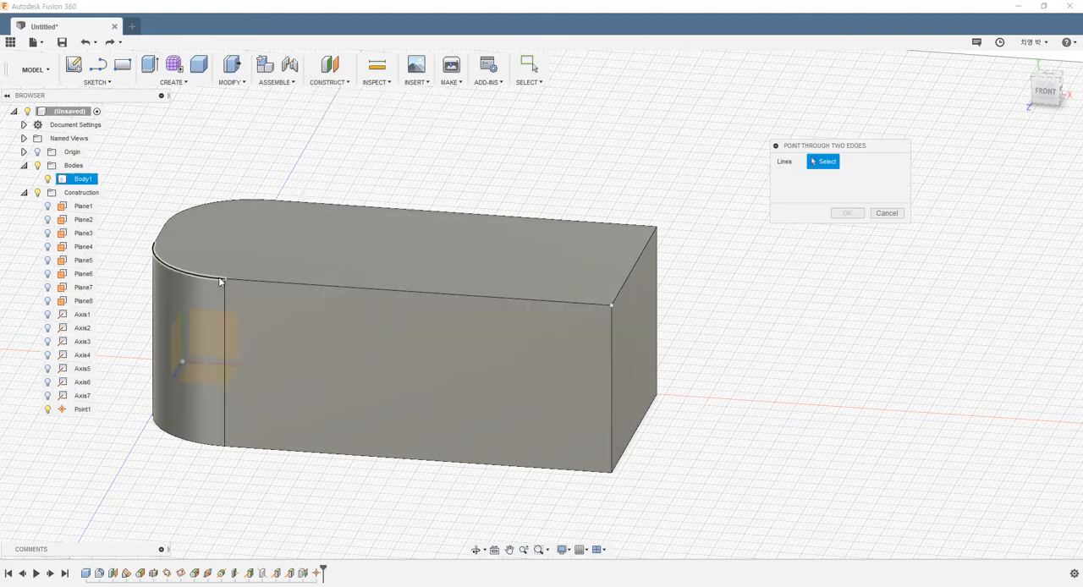
{"action": "left_click", "coordinate": [240, 283]}
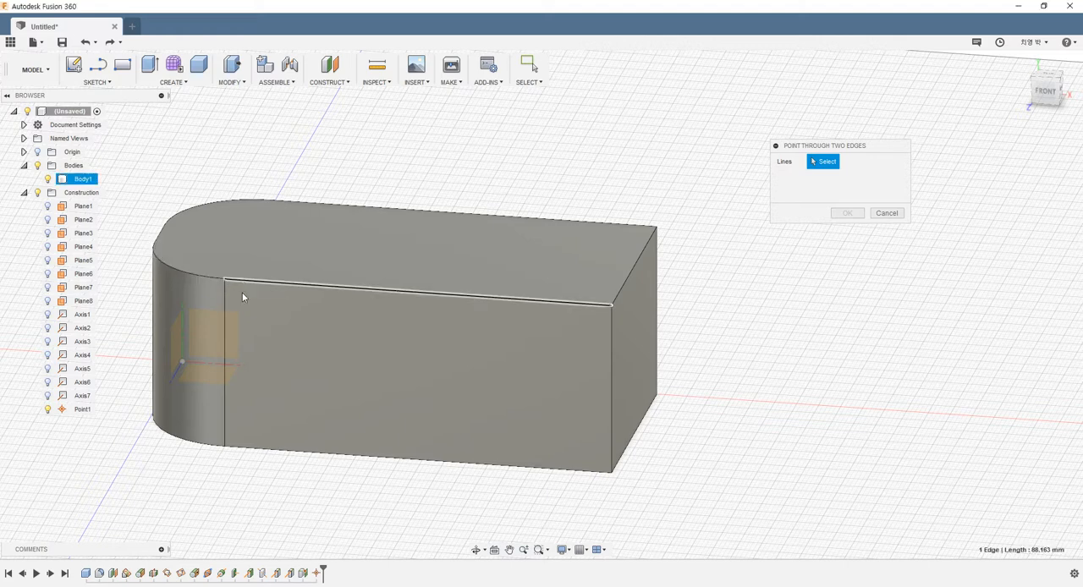
{"action": "left_click", "coordinate": [224, 303]}
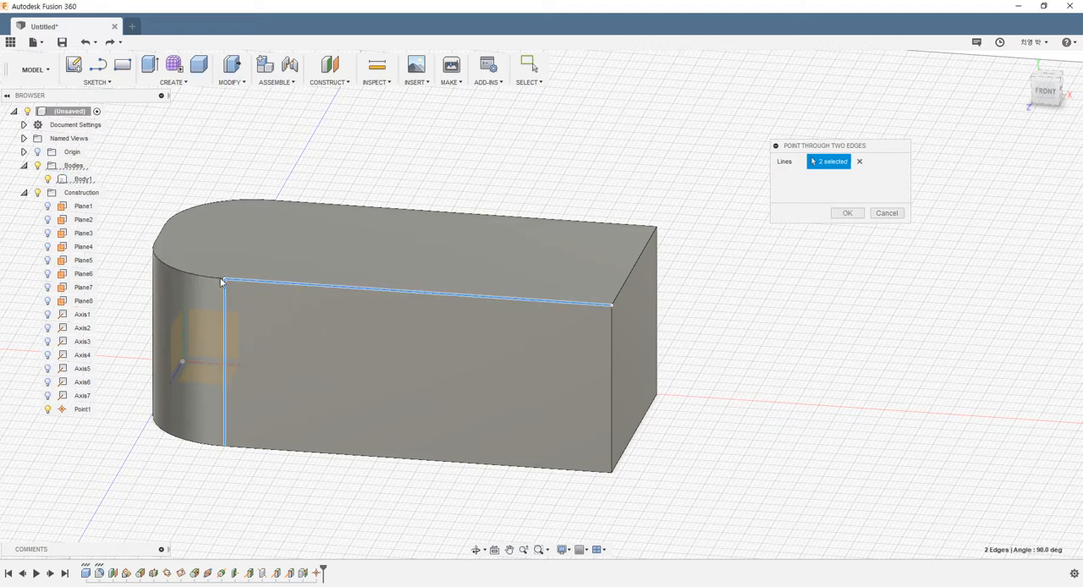
{"action": "left_click", "coordinate": [831, 215]}
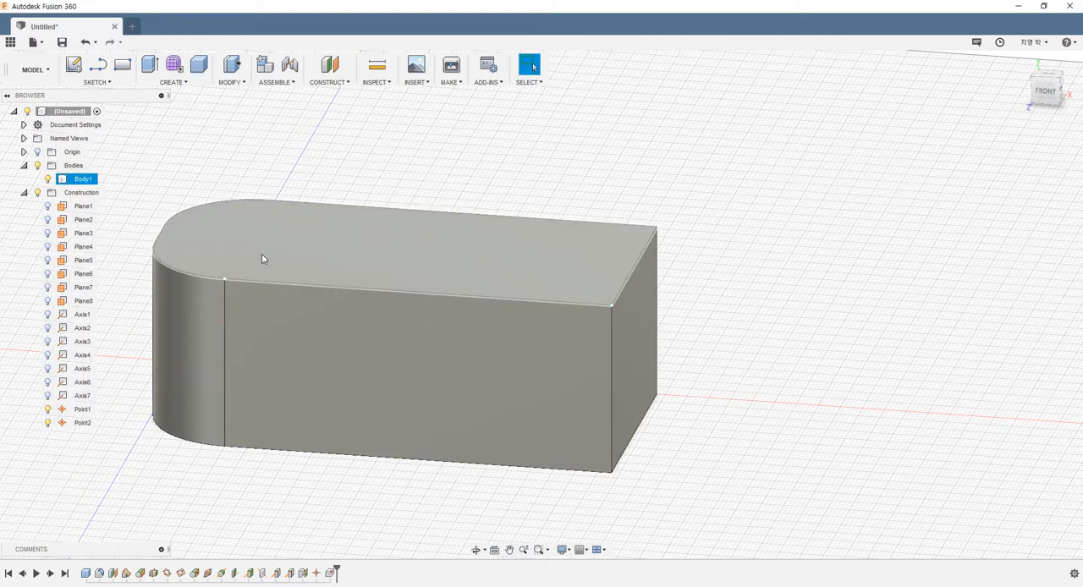
Show the construction planes Plane1 through Plane8.
{"action": "left_click", "coordinate": [330, 82]}
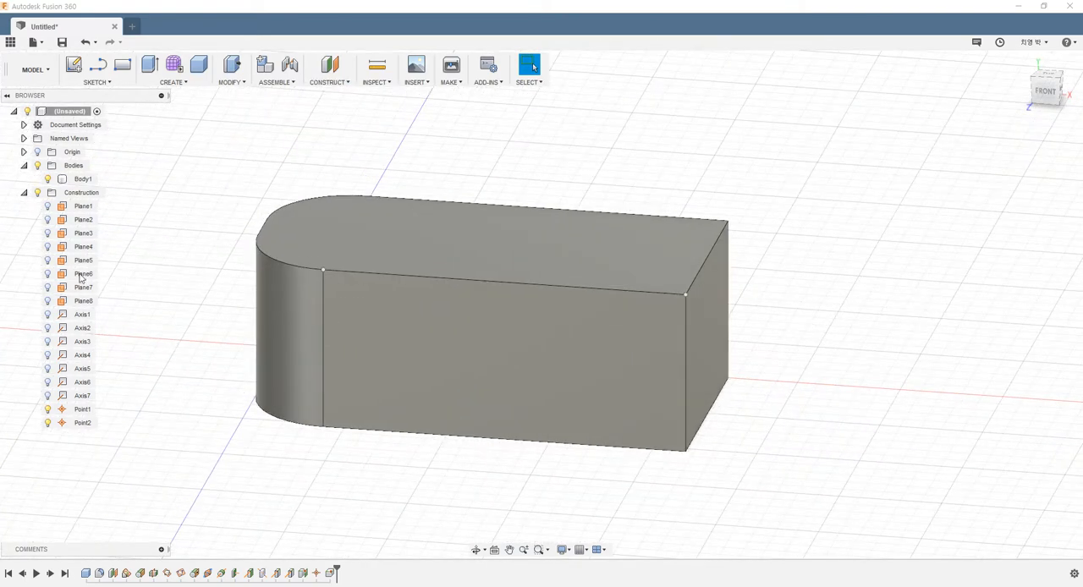
{"action": "left_click", "coordinate": [48, 219]}
{"action": "left_click", "coordinate": [47, 233]}
{"action": "left_click", "coordinate": [47, 246]}
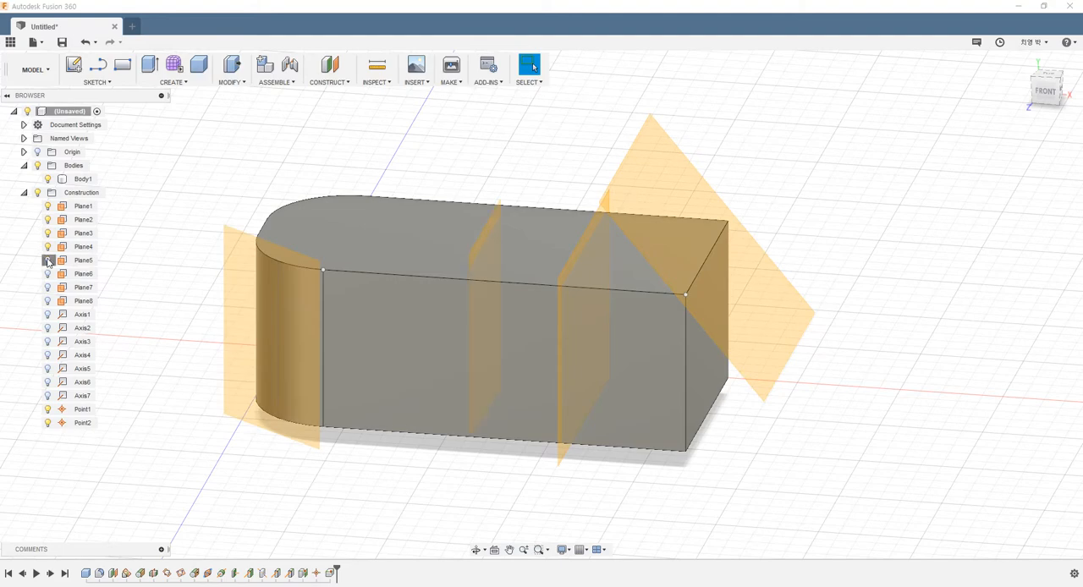
{"action": "left_click", "coordinate": [47, 260]}
{"action": "left_click", "coordinate": [48, 273]}
{"action": "left_click", "coordinate": [48, 287]}
{"action": "left_click", "coordinate": [47, 300]}
{"action": "scroll", "coordinate": [282, 266], "scroll_direction": "down", "scroll_amount": 1}
{"action": "middle_click_drag", "start_coordinate": [281, 269], "coordinate": [406, 138], "text": "shift"}
Create a Point Through Three Planes from the construction planes Plane4, Plane5 and Plane6.
{"action": "left_click", "coordinate": [346, 82]}
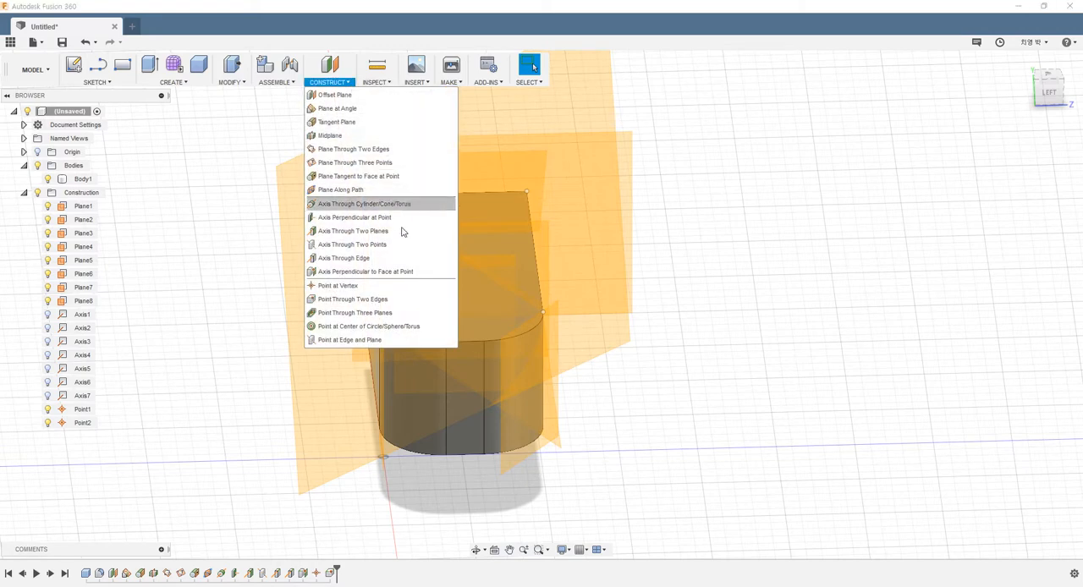
{"action": "left_click", "coordinate": [354, 313]}
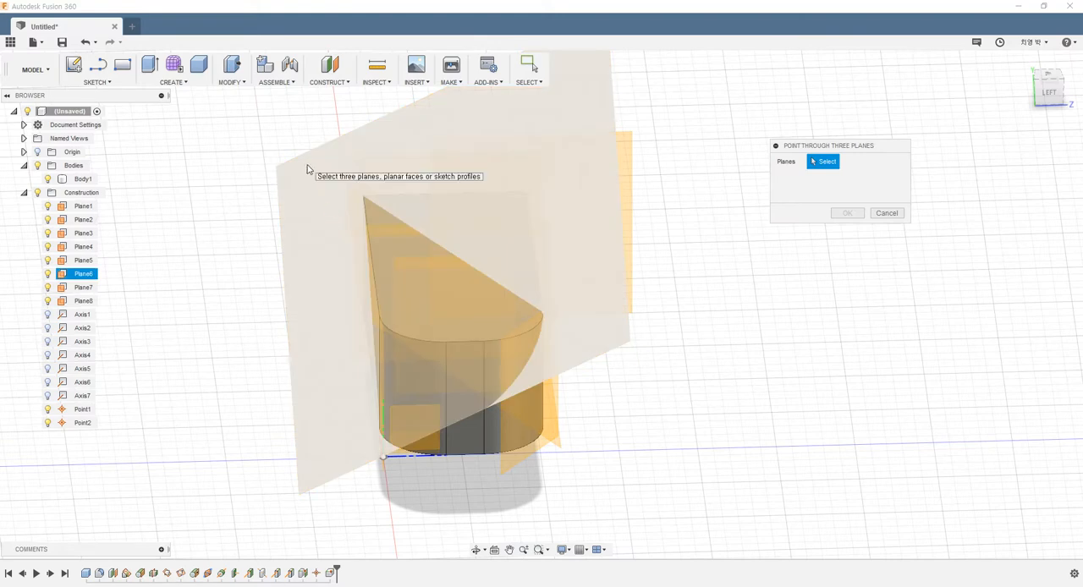
{"action": "left_click", "coordinate": [429, 273]}
{"action": "middle_click_drag", "start_coordinate": [550, 344], "coordinate": [517, 394], "text": "shift"}
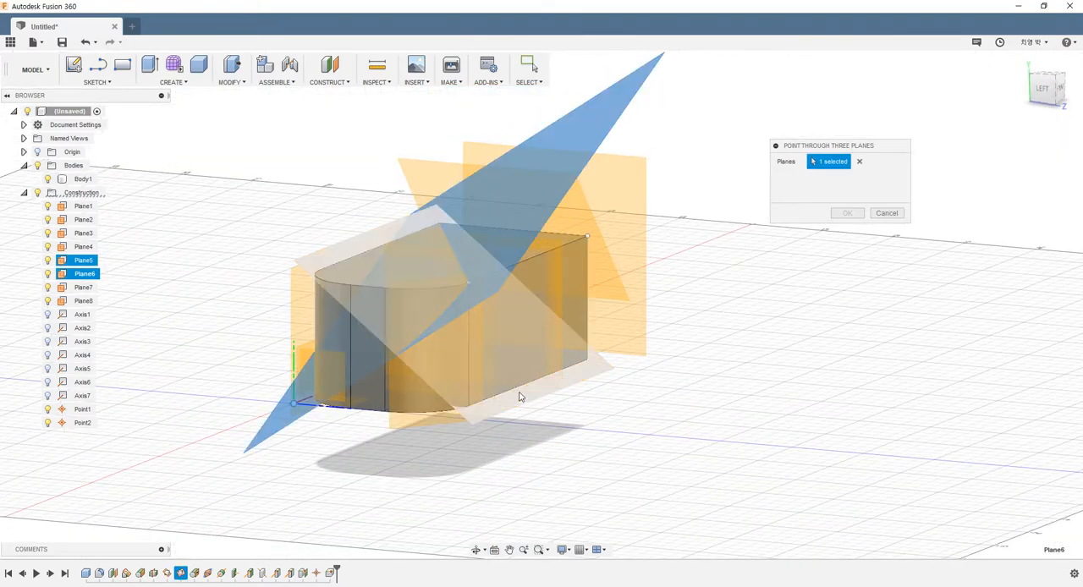
{"action": "left_click", "coordinate": [626, 363]}
{"action": "middle_click_drag", "start_coordinate": [626, 363], "coordinate": [545, 354], "text": "shift"}
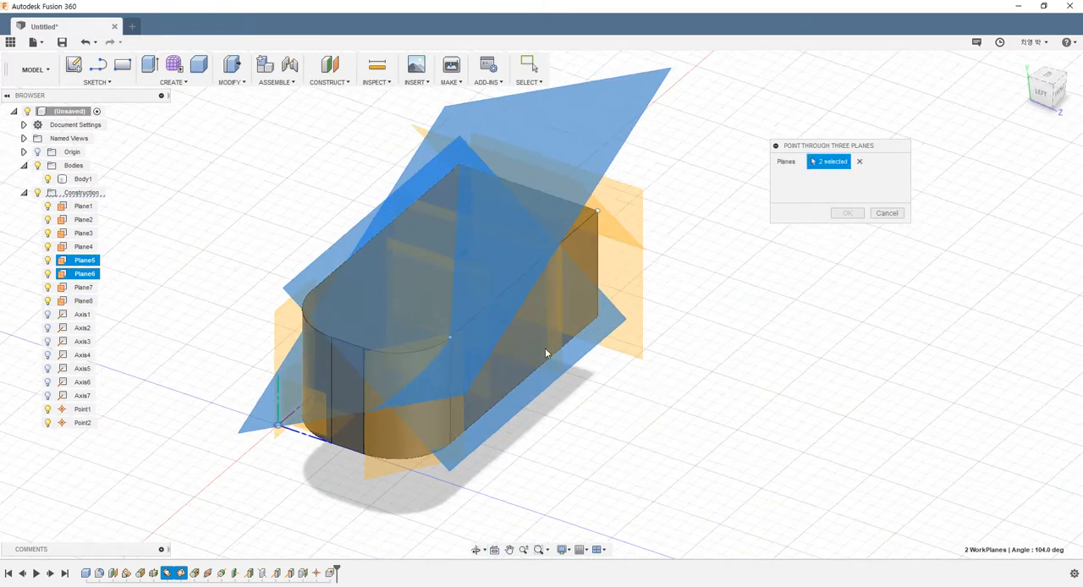
{"action": "left_click", "coordinate": [401, 247]}
{"action": "middle_click_drag", "start_coordinate": [629, 381], "coordinate": [592, 378], "text": "shift"}
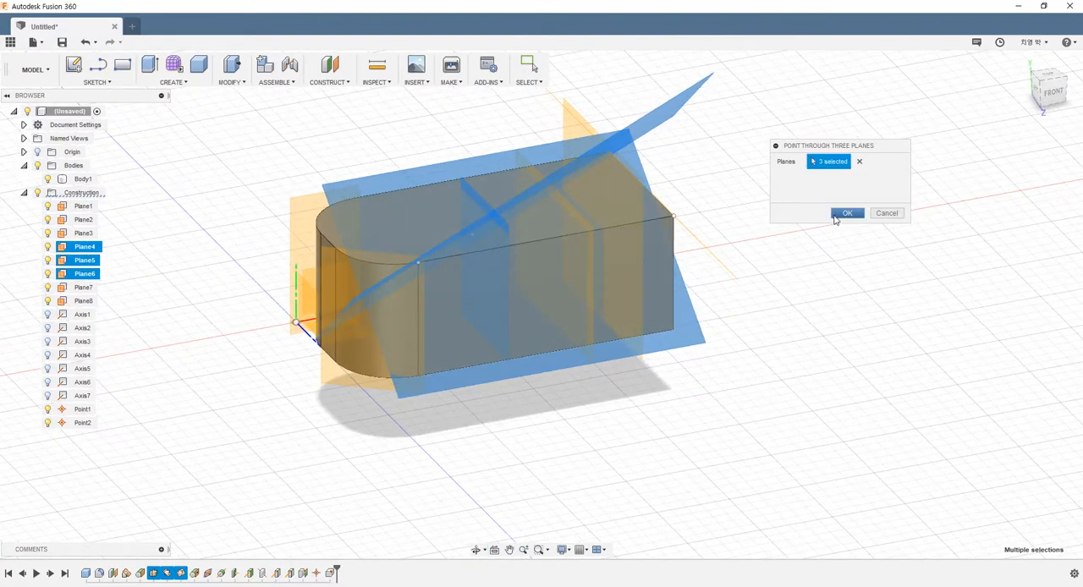
{"action": "left_click", "coordinate": [846, 213]}
Hide the construction planes Plane1 through Plane8.
{"action": "middle_click_drag", "start_coordinate": [665, 291], "coordinate": [440, 338], "text": "shift"}
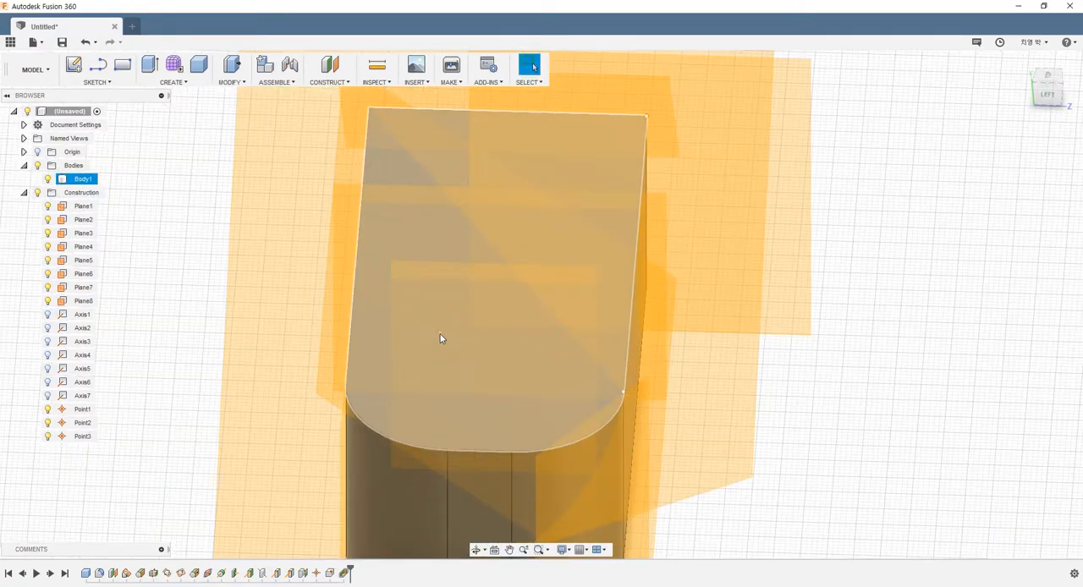
{"action": "scroll", "coordinate": [439, 332], "scroll_direction": "down", "scroll_amount": 3}
{"action": "middle_click_drag", "start_coordinate": [571, 348], "coordinate": [467, 322], "text": "shift"}
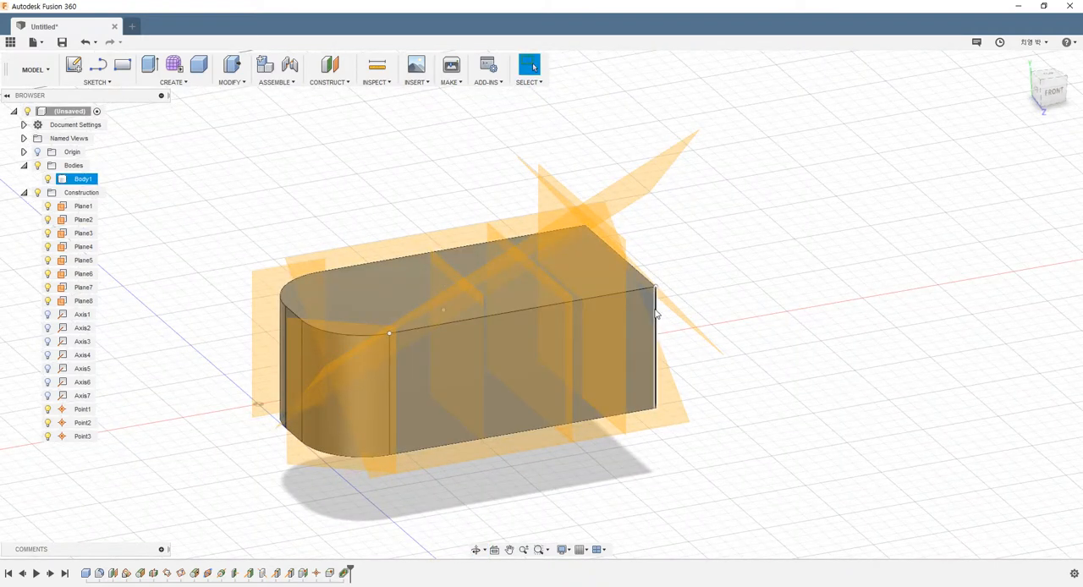
{"action": "left_click", "coordinate": [48, 206]}
{"action": "left_click", "coordinate": [48, 220]}
{"action": "left_click", "coordinate": [48, 233]}
{"action": "left_click", "coordinate": [48, 247]}
{"action": "left_click", "coordinate": [48, 261]}
{"action": "left_click", "coordinate": [49, 274]}
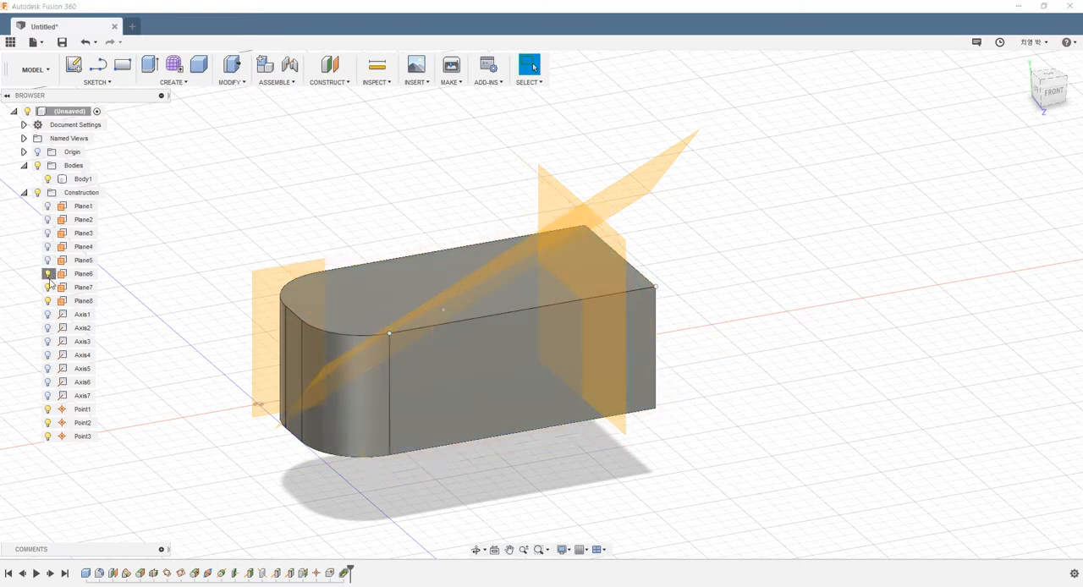
{"action": "left_click", "coordinate": [48, 287]}
{"action": "left_click", "coordinate": [48, 301]}
{"action": "middle_click_drag", "start_coordinate": [247, 213], "coordinate": [274, 247], "text": "shift"}
{"action": "scroll", "coordinate": [435, 304], "scroll_direction": "up", "scroll_amount": 3}
{"action": "scroll", "coordinate": [292, 251], "scroll_direction": "down", "scroll_amount": 3}
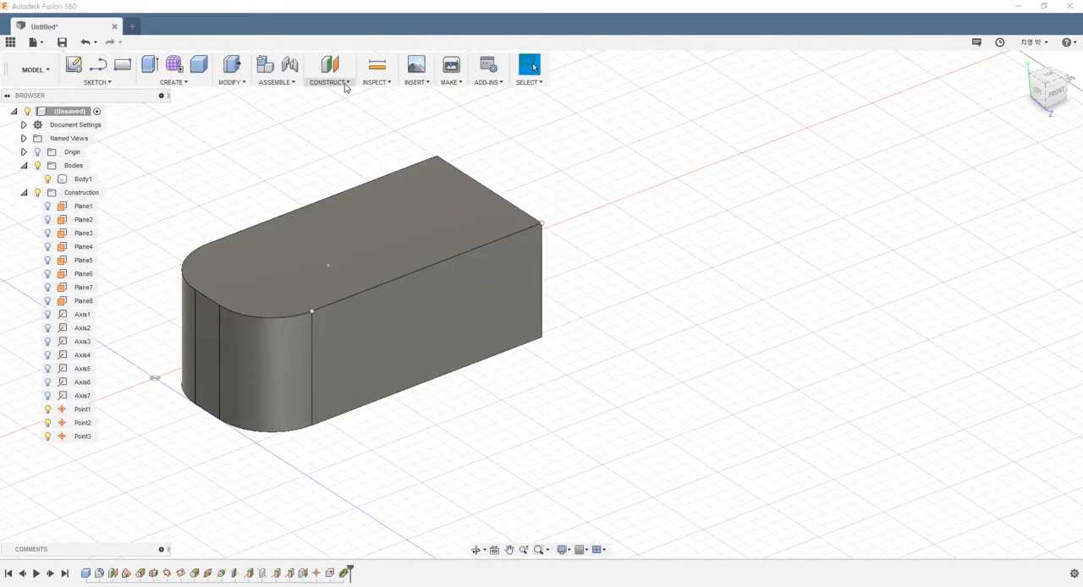
{"action": "left_click", "coordinate": [331, 82]}
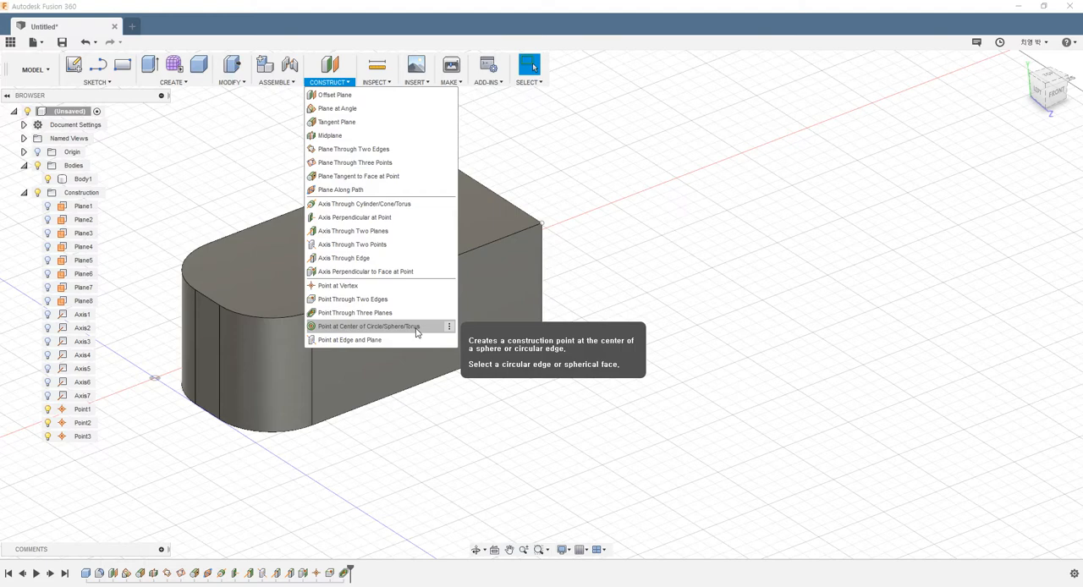
{"action": "left_click", "coordinate": [412, 454]}
Create a 70 mm diameter sphere as a new body on the ground plane, beyond the box's rounded end on the red axis.
{"action": "scroll", "coordinate": [409, 444], "scroll_direction": "down", "scroll_amount": 4}
{"action": "scroll", "coordinate": [585, 478], "scroll_direction": "down", "scroll_amount": 3}
{"action": "scroll", "coordinate": [592, 481], "scroll_direction": "up", "scroll_amount": 4}
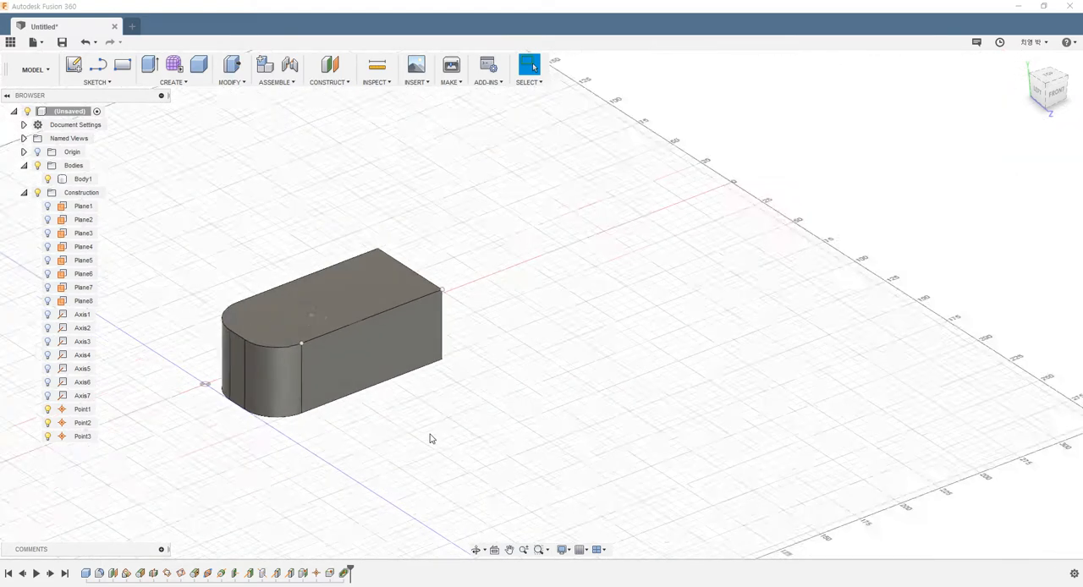
{"action": "scroll", "coordinate": [431, 438], "scroll_direction": "down", "scroll_amount": 2}
{"action": "middle_click_drag", "start_coordinate": [321, 430], "coordinate": [322, 372], "text": "shift"}
{"action": "left_click", "coordinate": [188, 82]}
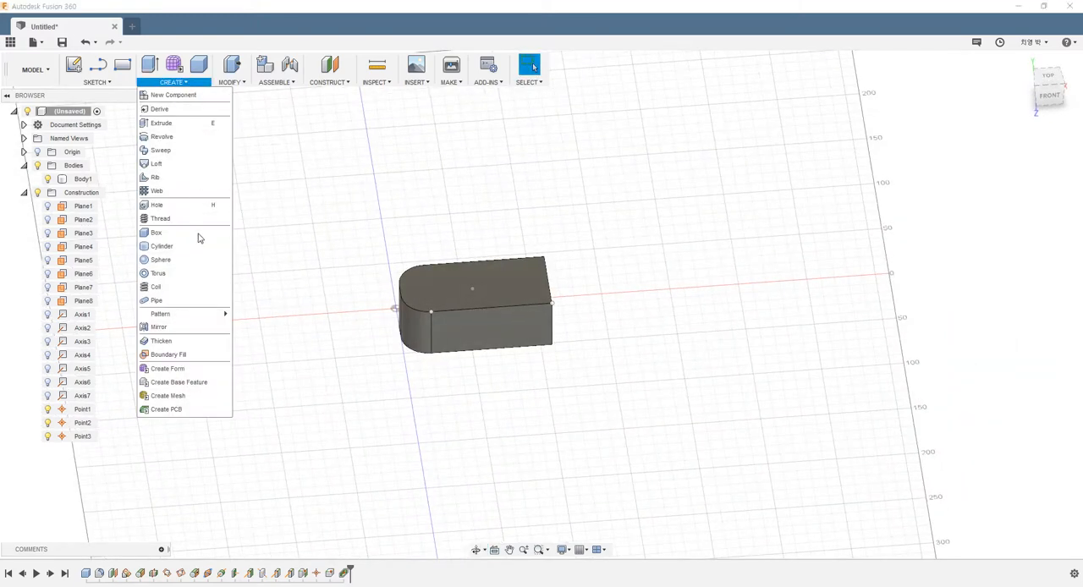
{"action": "left_click", "coordinate": [208, 258]}
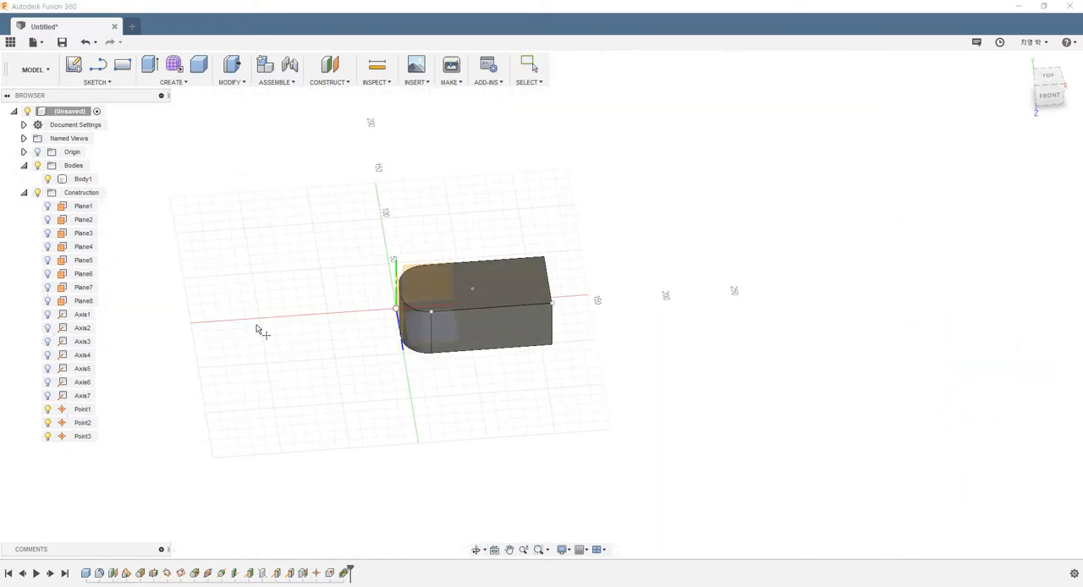
{"action": "left_click", "coordinate": [308, 324]}
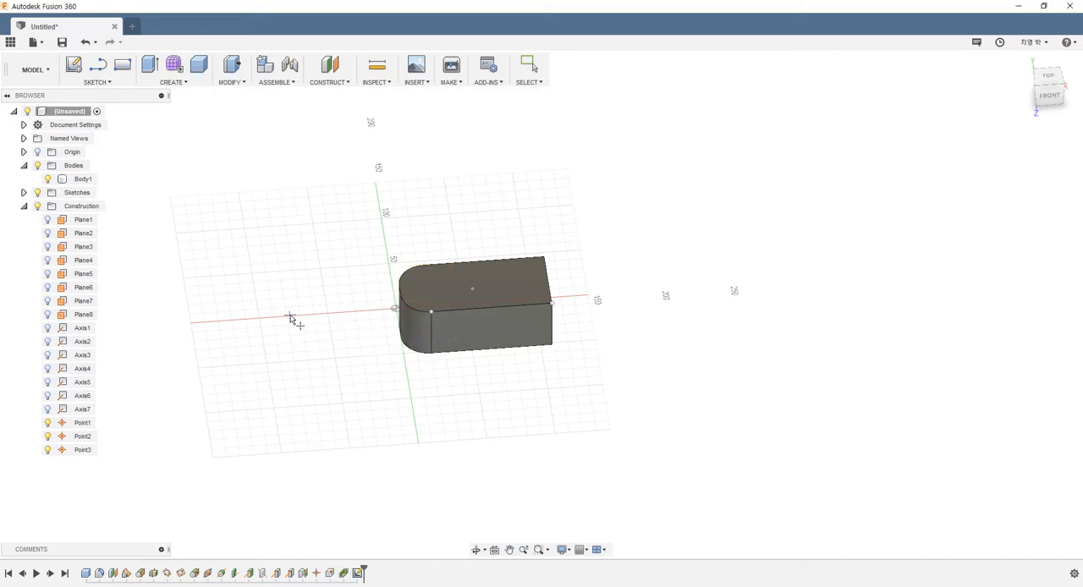
{"action": "left_click", "coordinate": [290, 318]}
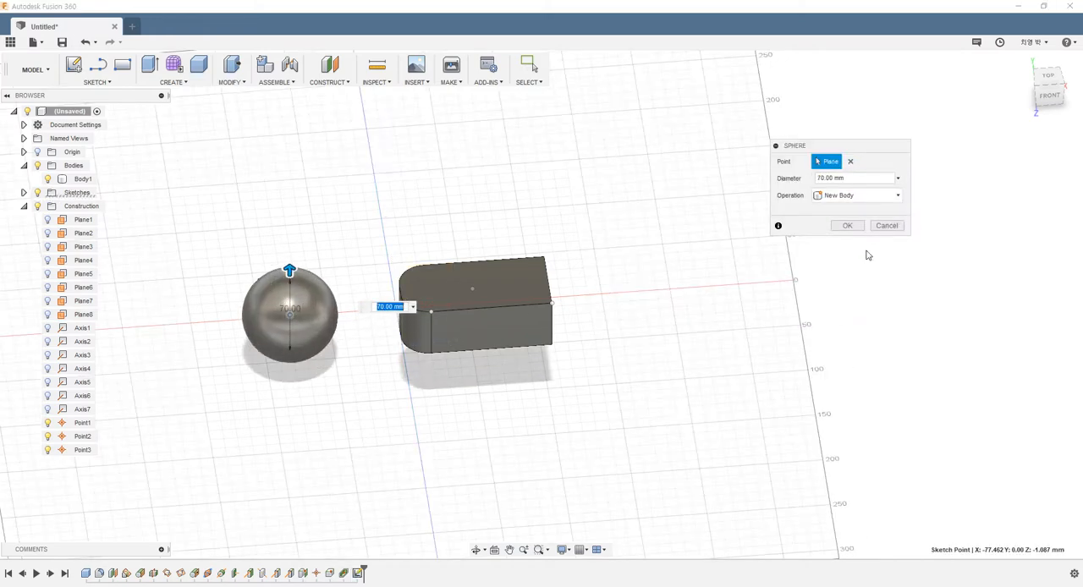
{"action": "left_click", "coordinate": [847, 225]}
Create a Point at Center of Circle/Sphere/Torus from the sphere's face.
{"action": "middle_click_drag", "start_coordinate": [330, 386], "coordinate": [337, 236], "text": "shift"}
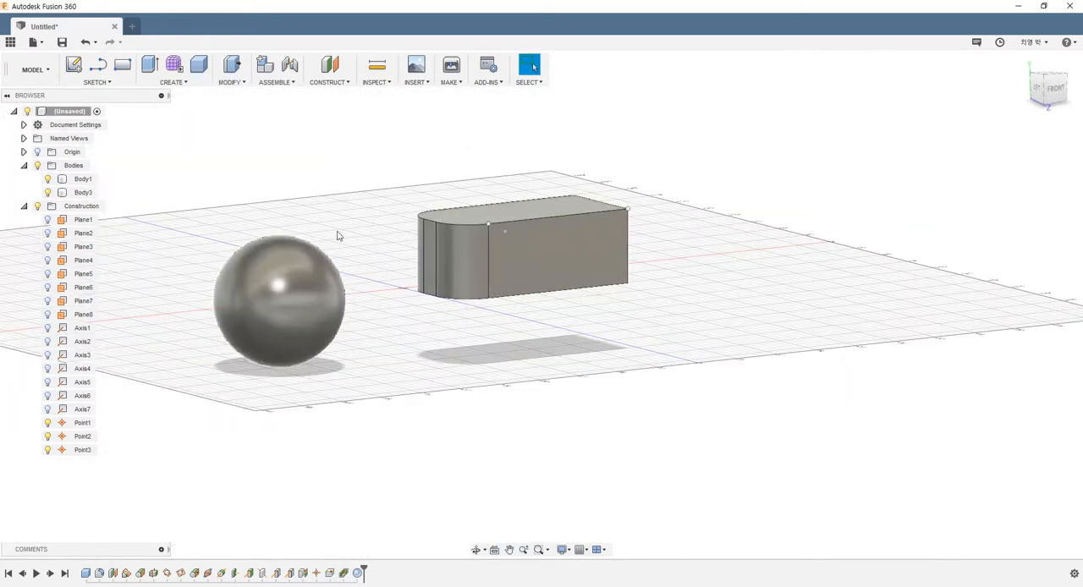
{"action": "middle_click_drag", "start_coordinate": [273, 389], "coordinate": [236, 271], "text": "shift"}
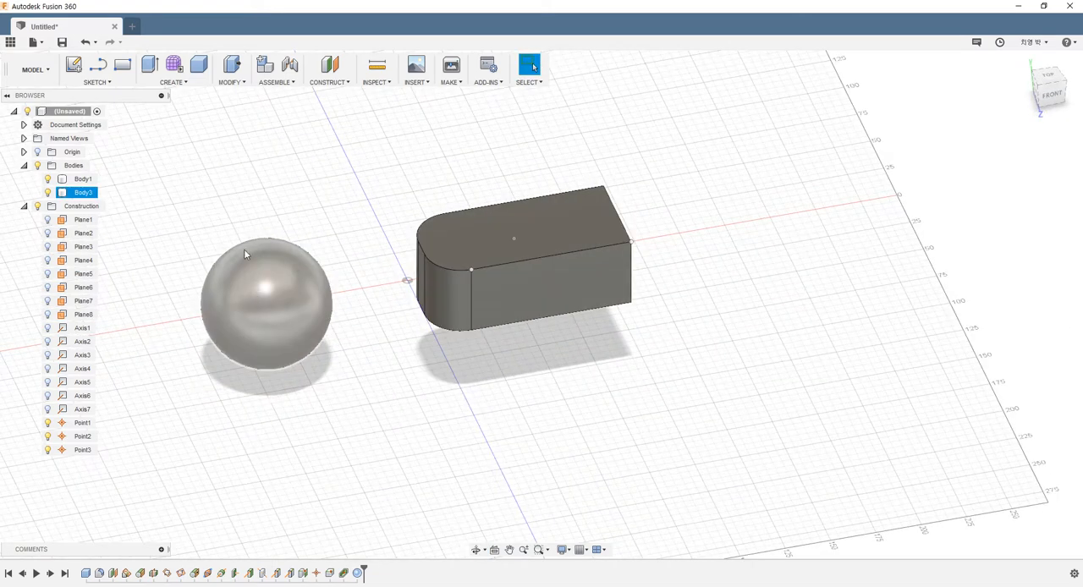
{"action": "left_click", "coordinate": [314, 85]}
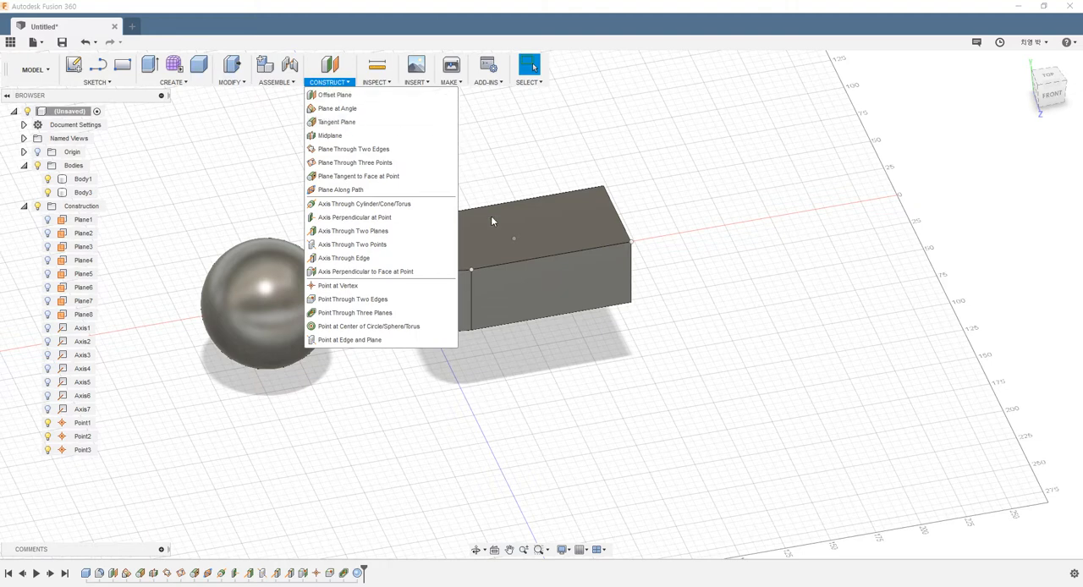
{"action": "left_click", "coordinate": [360, 329]}
{"action": "left_click", "coordinate": [270, 311]}
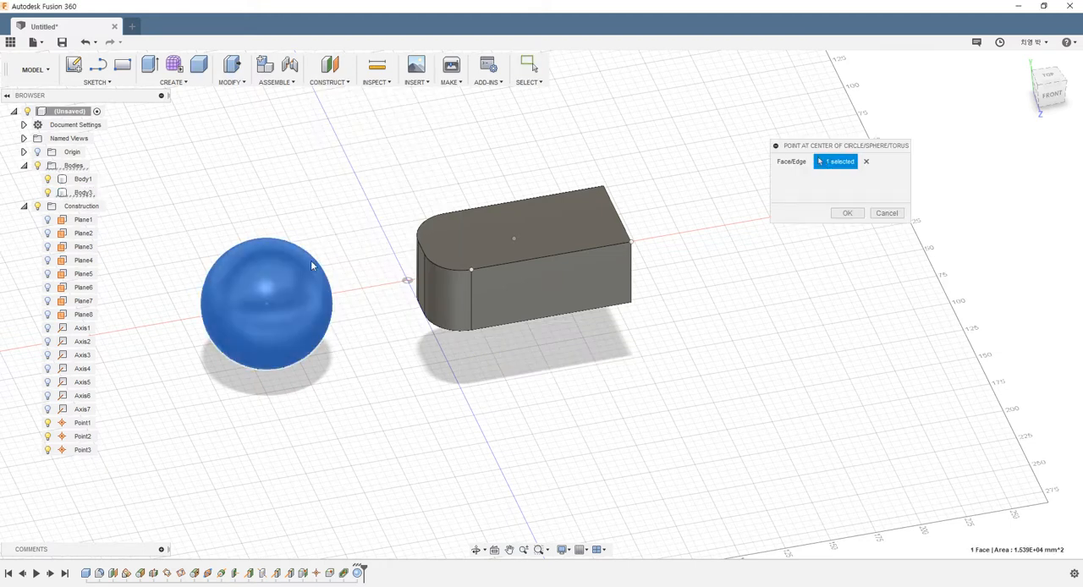
{"action": "left_click", "coordinate": [847, 212]}
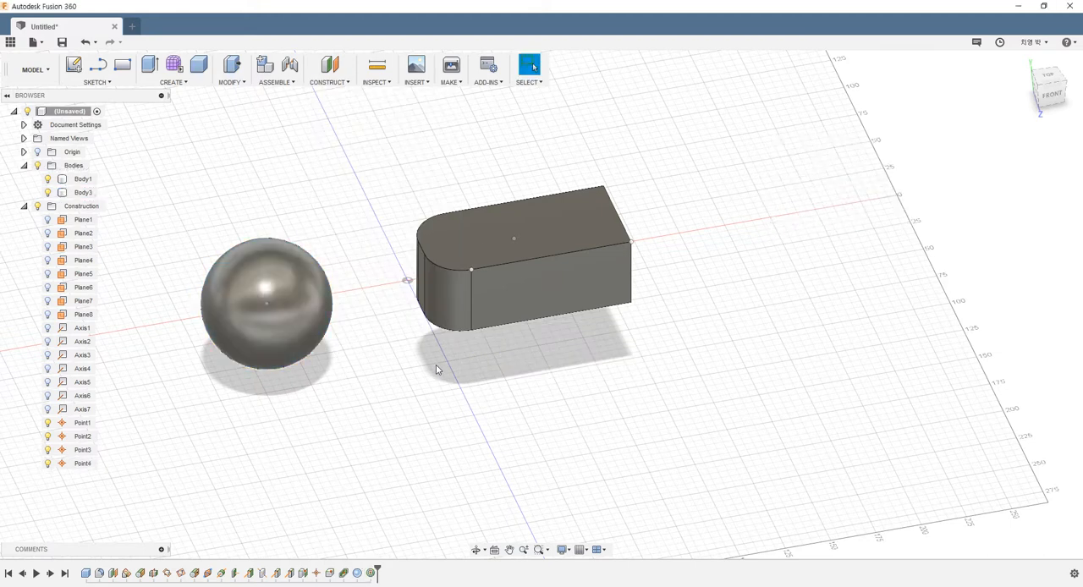
{"action": "middle_click_drag", "start_coordinate": [378, 319], "coordinate": [377, 335], "text": "shift"}
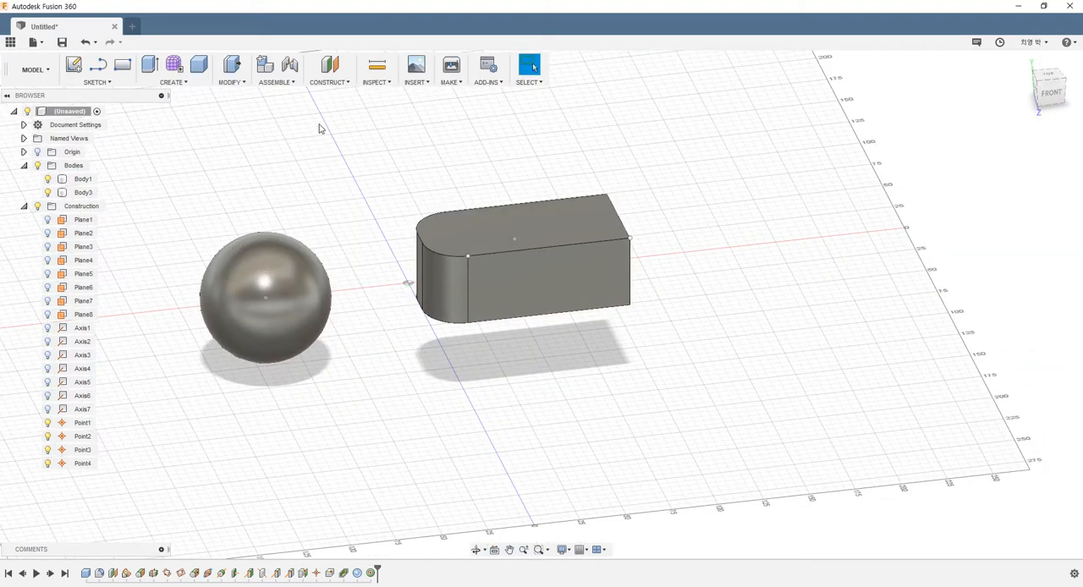
Show the construction axis Axis4 and the construction plane Plane8.
{"action": "left_click", "coordinate": [329, 84]}
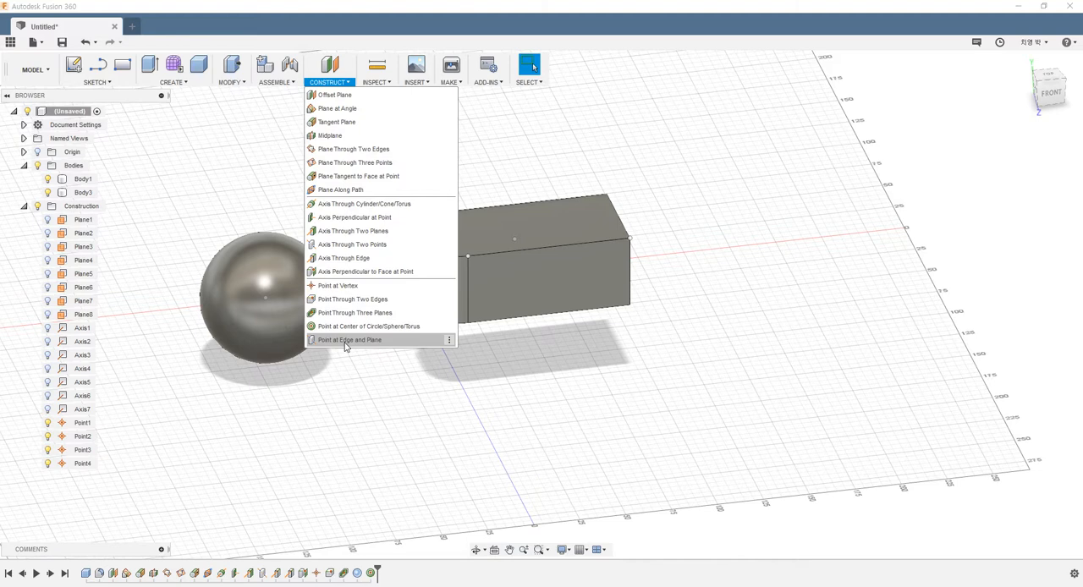
{"action": "left_click", "coordinate": [333, 388]}
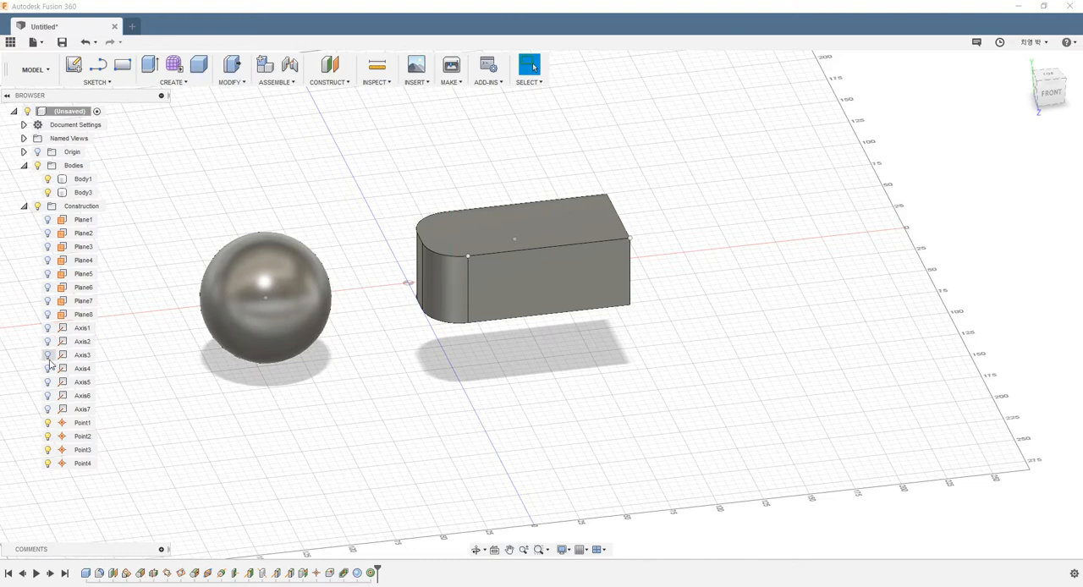
{"action": "middle_click_drag", "start_coordinate": [496, 286], "coordinate": [574, 281], "text": "shift"}
{"action": "scroll", "coordinate": [354, 194], "scroll_direction": "up", "scroll_amount": 2}
{"action": "middle_click_drag", "start_coordinate": [369, 207], "coordinate": [398, 205], "text": "shift"}
{"action": "middle_click_drag", "start_coordinate": [276, 225], "coordinate": [198, 263], "text": "shift"}
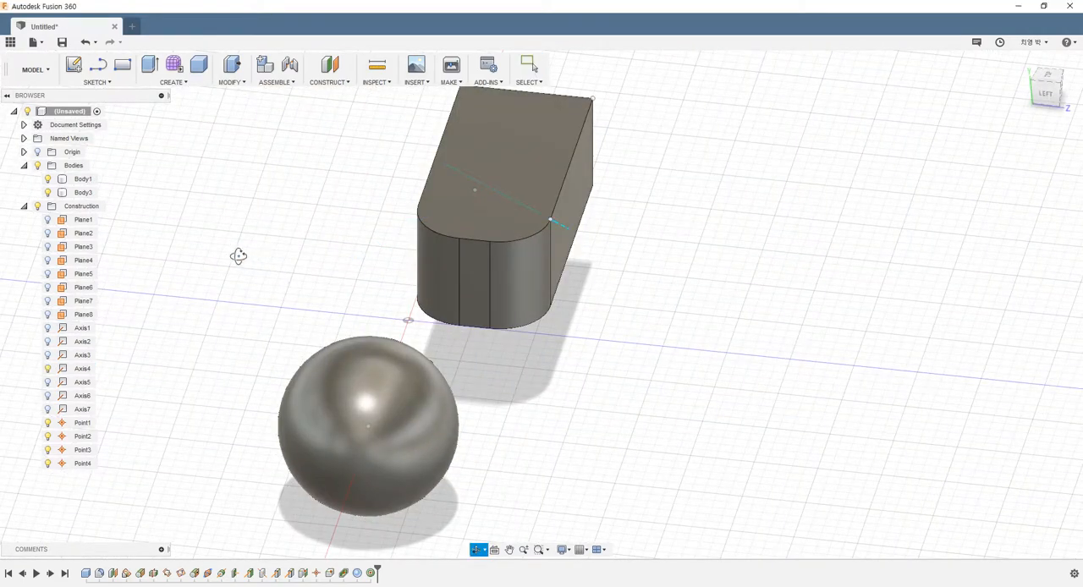
{"action": "middle_click_drag", "start_coordinate": [237, 255], "coordinate": [141, 284], "text": "shift"}
{"action": "left_click", "coordinate": [48, 314]}
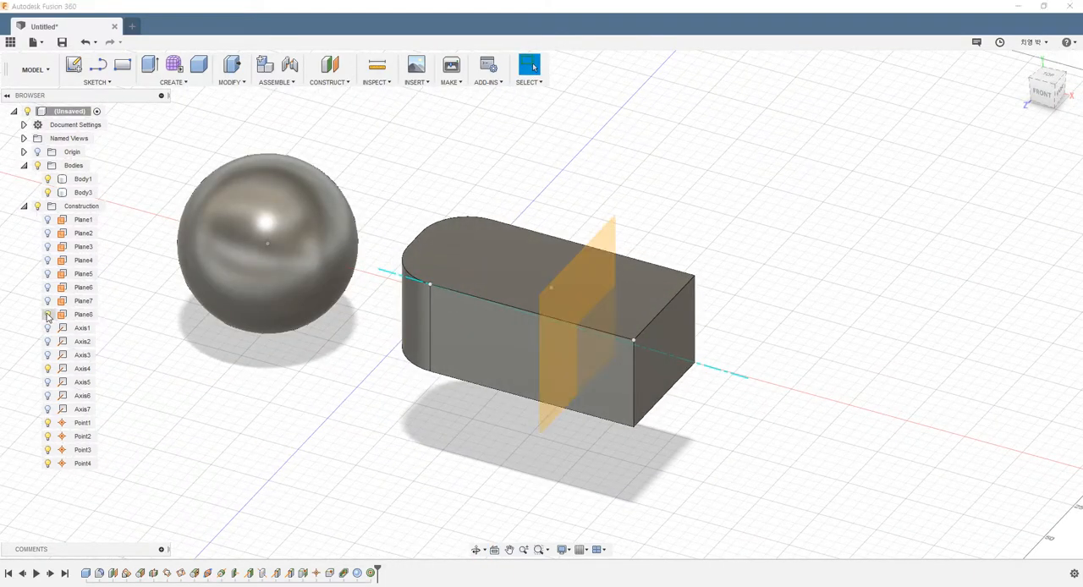
{"action": "middle_click_drag", "start_coordinate": [441, 221], "coordinate": [562, 240], "text": "shift"}
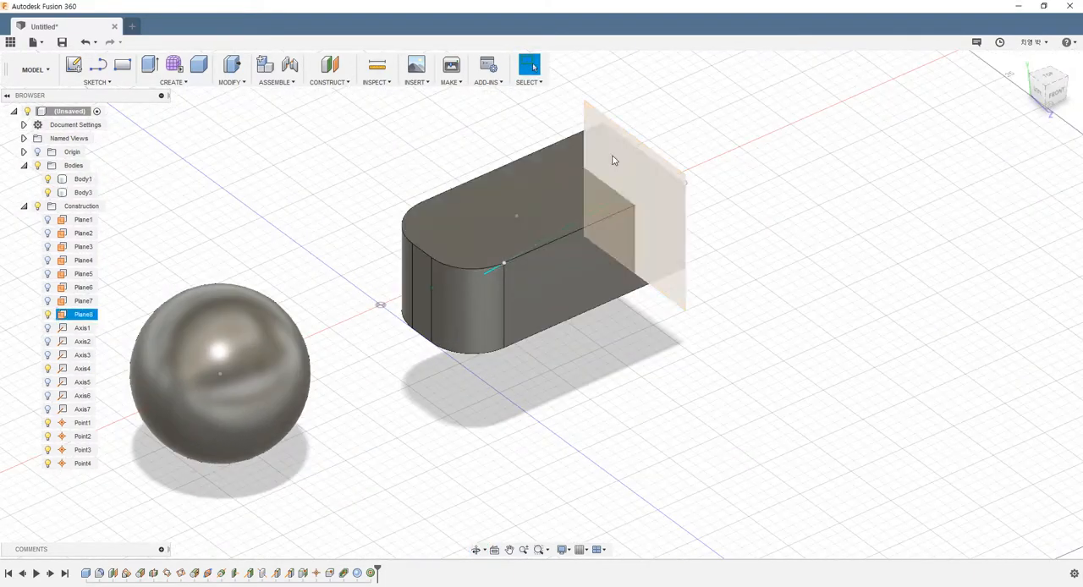
{"action": "middle_click_drag", "start_coordinate": [658, 172], "coordinate": [619, 148], "text": "shift"}
{"action": "scroll", "coordinate": [659, 194], "scroll_direction": "up", "scroll_amount": 3}
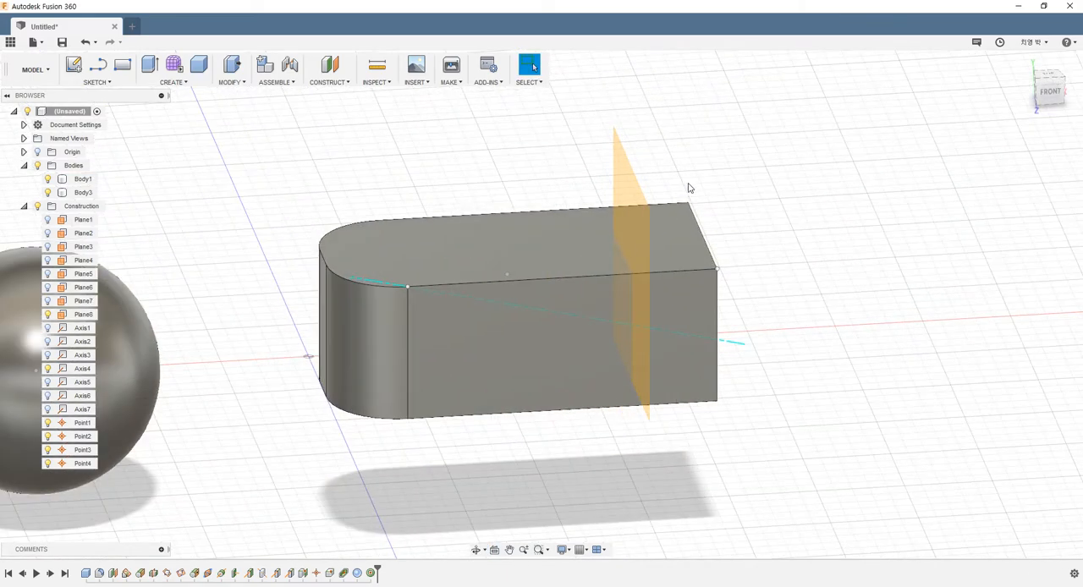
{"action": "mouse_move", "coordinate": [688, 188]}
{"action": "middle_mouse_down", "text": "shift"}
{"action": "mouse_move", "coordinate": [691, 155]}
{"action": "mouse_move", "coordinate": [701, 171]}
{"action": "middle_mouse_up", "text": "shift"}
{"action": "scroll", "coordinate": [632, 342], "scroll_direction": "up", "scroll_amount": 2}
{"action": "scroll", "coordinate": [631, 345], "scroll_direction": "up", "scroll_amount": 2}
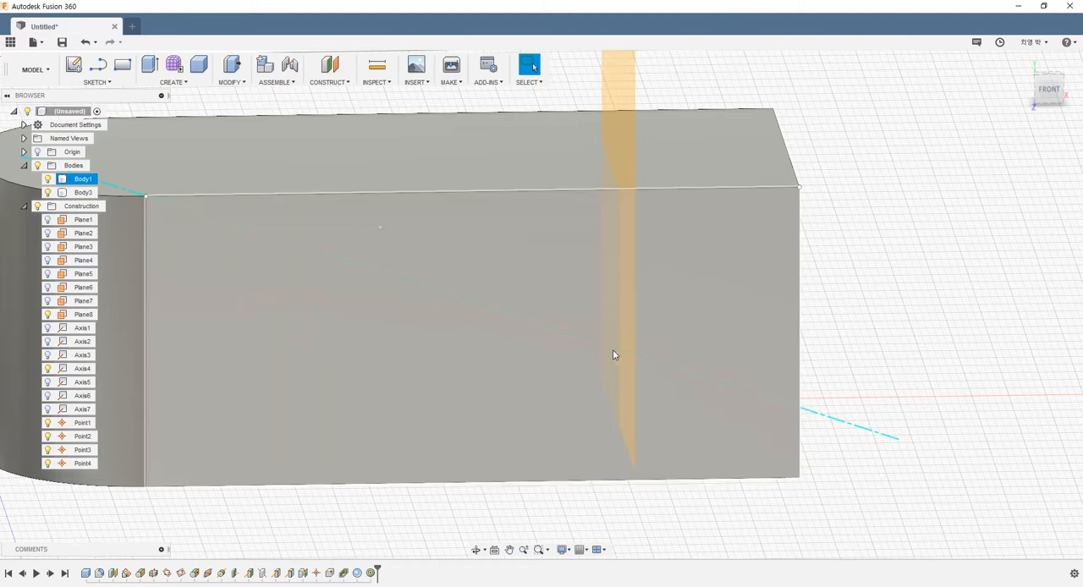
Create a Point at Edge and Plane where the diagonal axis Axis4 crosses Plane8.
{"action": "scroll", "coordinate": [614, 356], "scroll_direction": "down", "scroll_amount": 4}
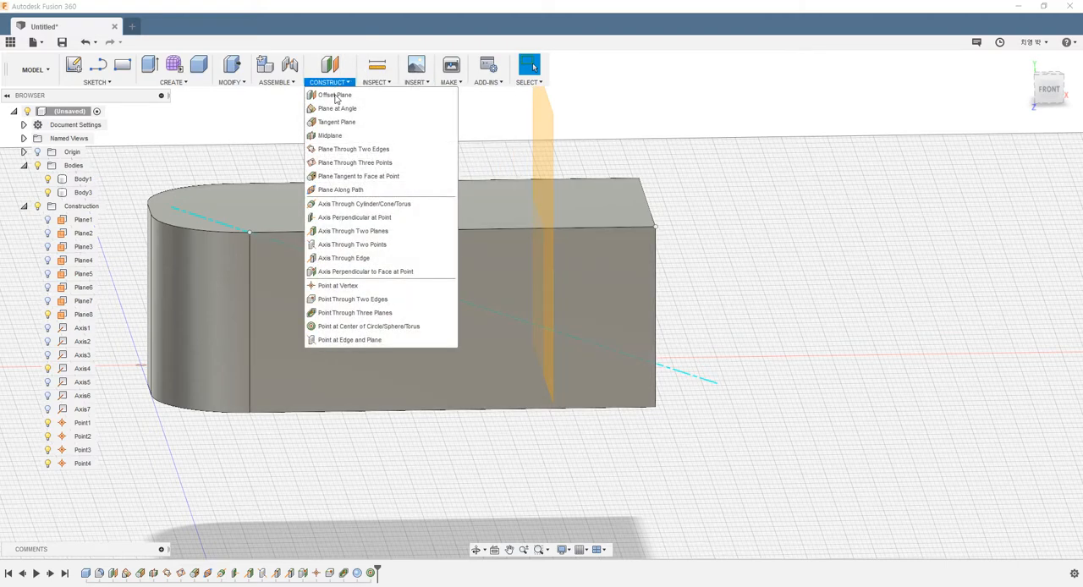
{"action": "left_click", "coordinate": [346, 342]}
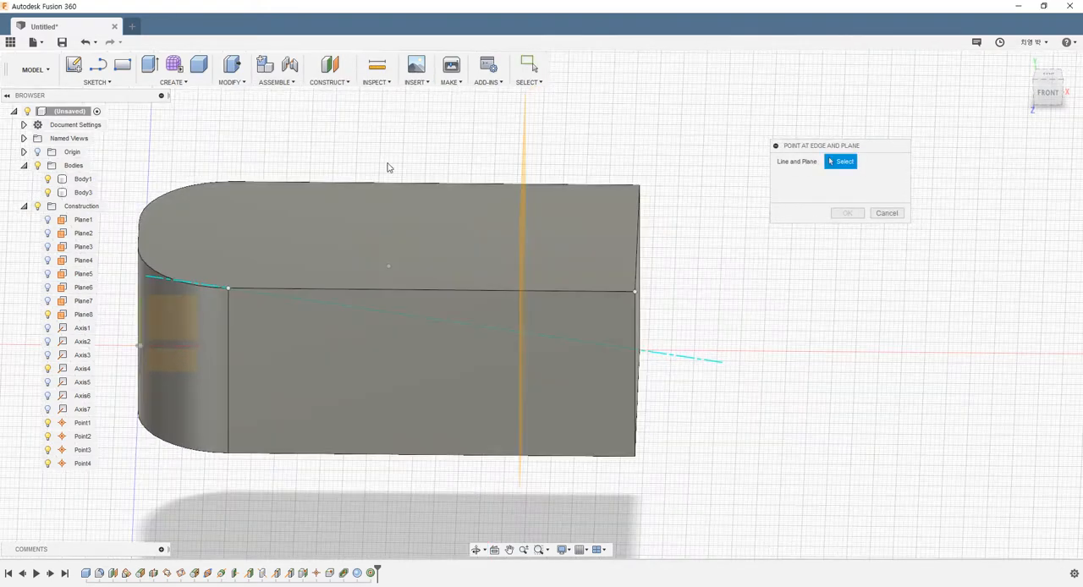
{"action": "left_click", "coordinate": [523, 133]}
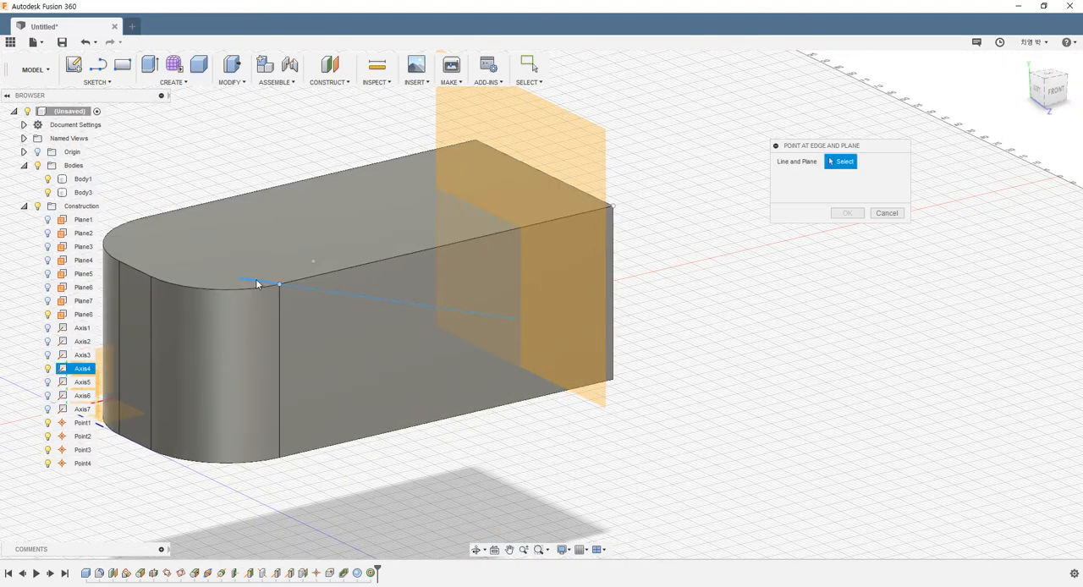
{"action": "left_click", "coordinate": [255, 279]}
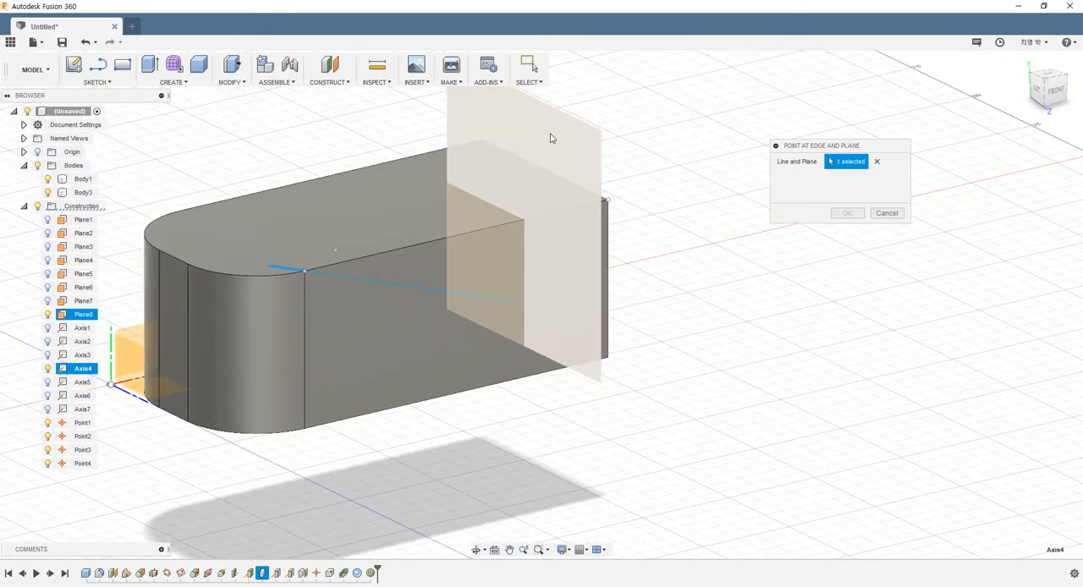
{"action": "left_click", "coordinate": [578, 184]}
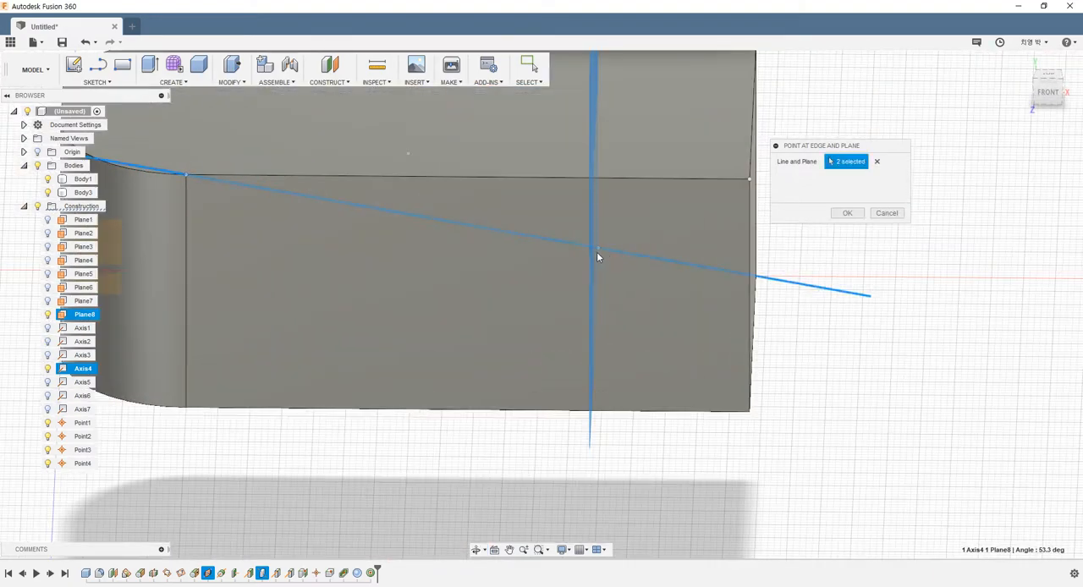
{"action": "left_click", "coordinate": [596, 251]}
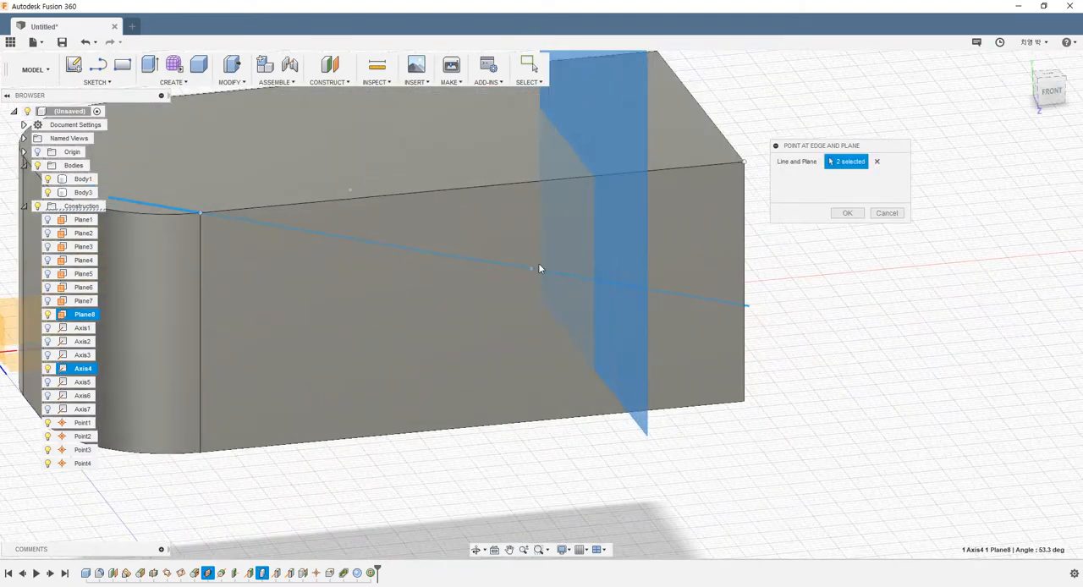
{"action": "left_click", "coordinate": [840, 215]}
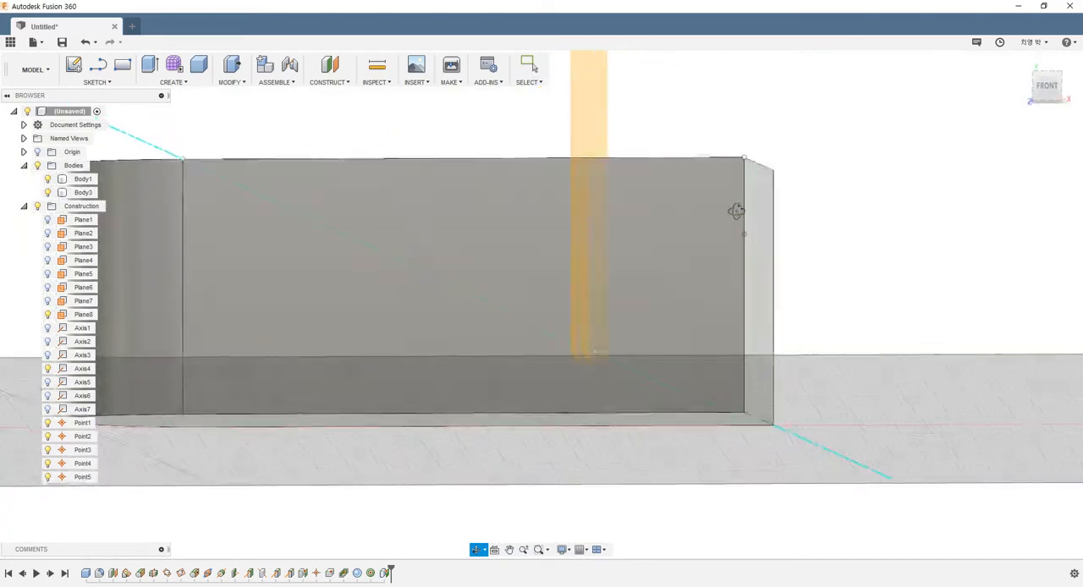
Examine the new point where the diagonal axis Axis4 crosses construction plane Plane8 from several angles.
{"action": "middle_click_drag", "start_coordinate": [736, 212], "coordinate": [666, 243], "text": "shift"}
{"action": "scroll", "coordinate": [675, 247], "scroll_direction": "down", "scroll_amount": 2}
{"action": "middle_click_drag", "start_coordinate": [864, 244], "coordinate": [945, 239], "text": "shift"}
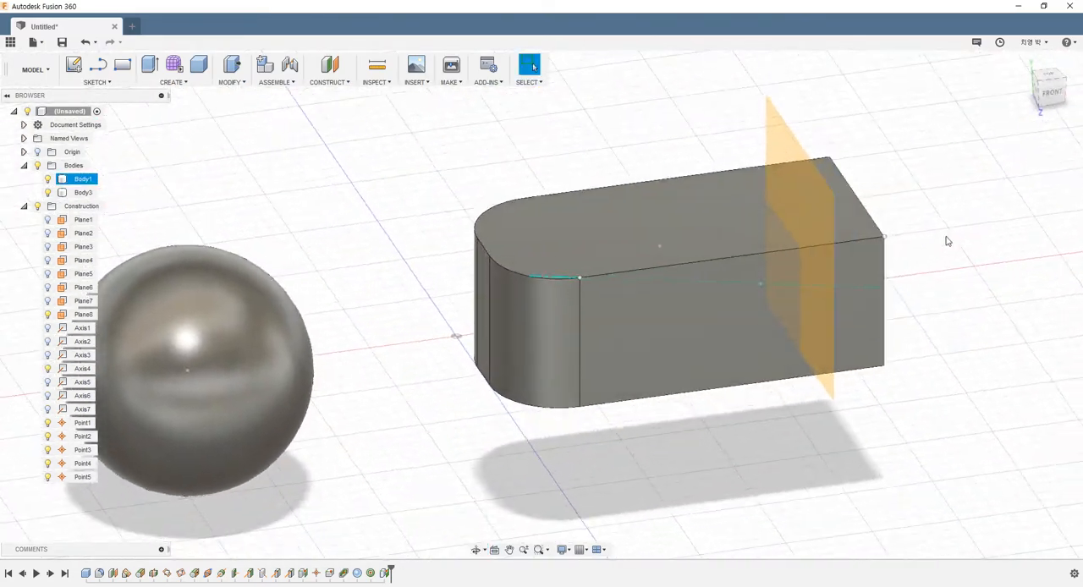
{"action": "scroll", "coordinate": [854, 238], "scroll_direction": "down", "scroll_amount": 2}
{"action": "middle_click_drag", "start_coordinate": [853, 238], "coordinate": [796, 185], "text": "shift"}
{"action": "scroll", "coordinate": [788, 180], "scroll_direction": "up", "scroll_amount": 2}
{"action": "scroll", "coordinate": [768, 172], "scroll_direction": "down", "scroll_amount": 5}
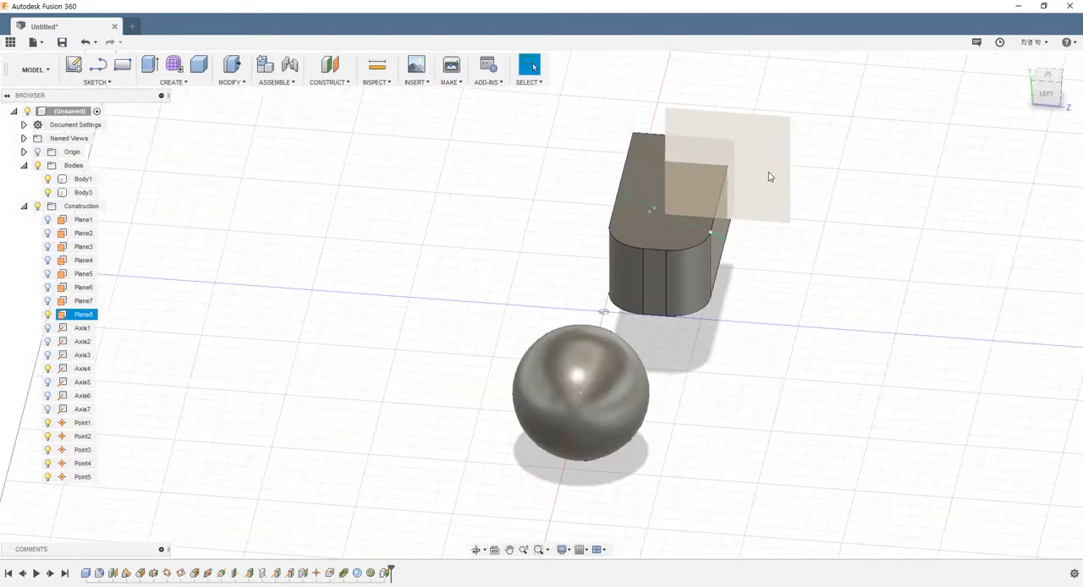
{"action": "scroll", "coordinate": [745, 163], "scroll_direction": "up", "scroll_amount": 5}
{"action": "middle_click_drag", "start_coordinate": [732, 167], "coordinate": [651, 259], "text": "shift"}
{"action": "scroll", "coordinate": [621, 154], "scroll_direction": "up", "scroll_amount": 3}
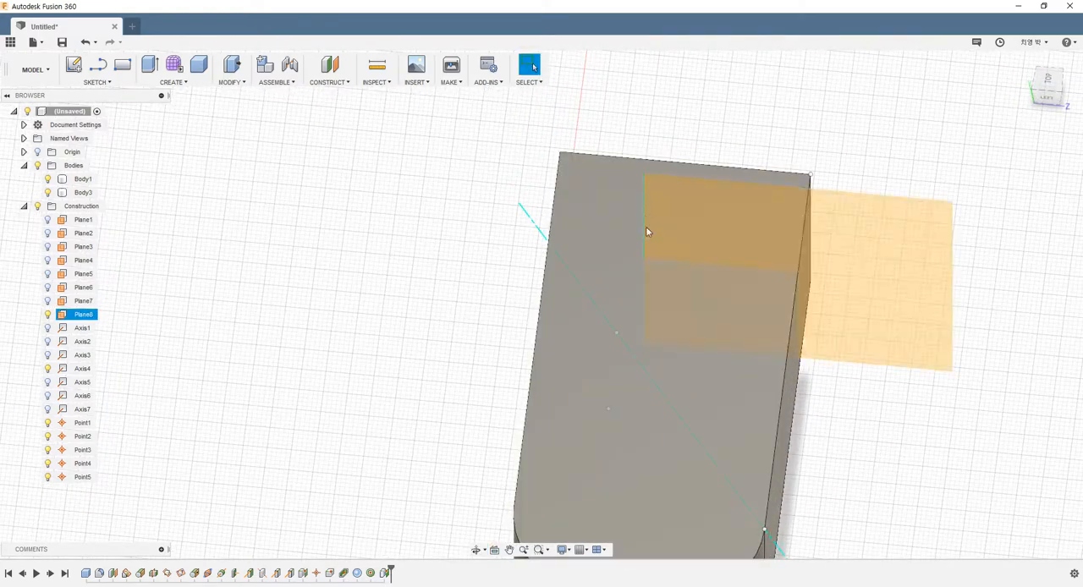
{"action": "left_click", "coordinate": [585, 354]}
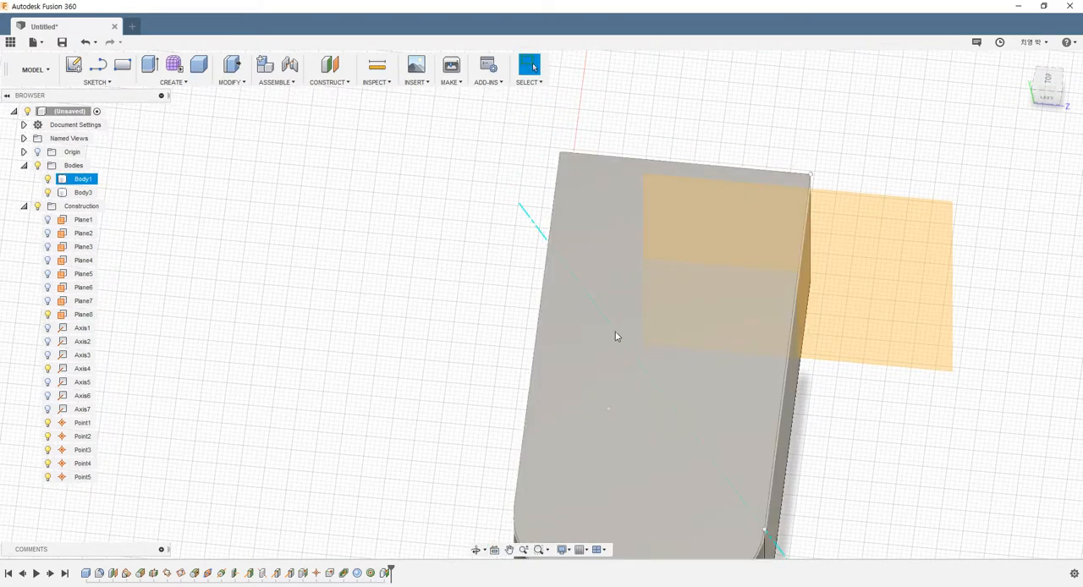
{"action": "scroll", "coordinate": [608, 277], "scroll_direction": "down", "scroll_amount": 3}
{"action": "left_click", "coordinate": [695, 244]}
{"action": "middle_click_drag", "start_coordinate": [695, 243], "coordinate": [734, 203], "text": "shift"}
{"action": "scroll", "coordinate": [924, 360], "scroll_direction": "down", "scroll_amount": 2}
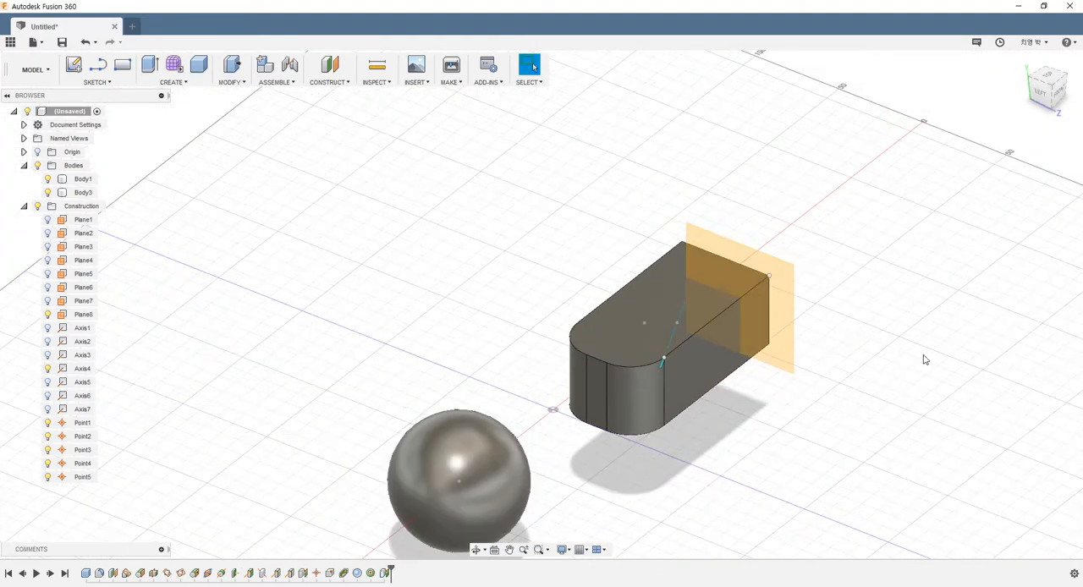
Try different display extents for construction plane Plane8, first a wide rectangle above the box and finally a tall narrow strip beside it.
{"action": "middle_click_drag", "start_coordinate": [925, 359], "coordinate": [759, 248], "text": "shift"}
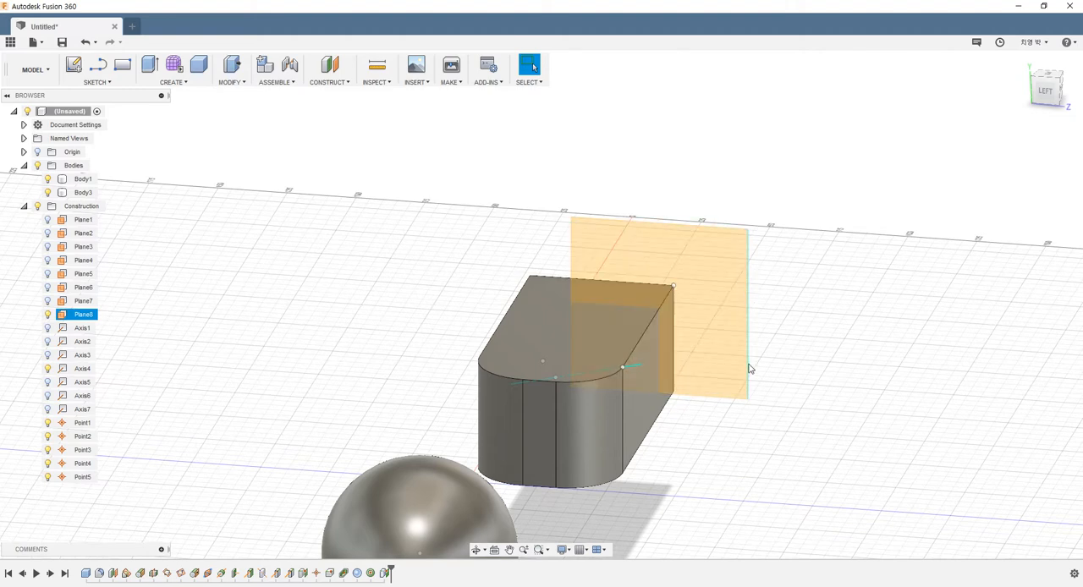
{"action": "left_click_drag", "start_coordinate": [746, 400], "coordinate": [648, 313]}
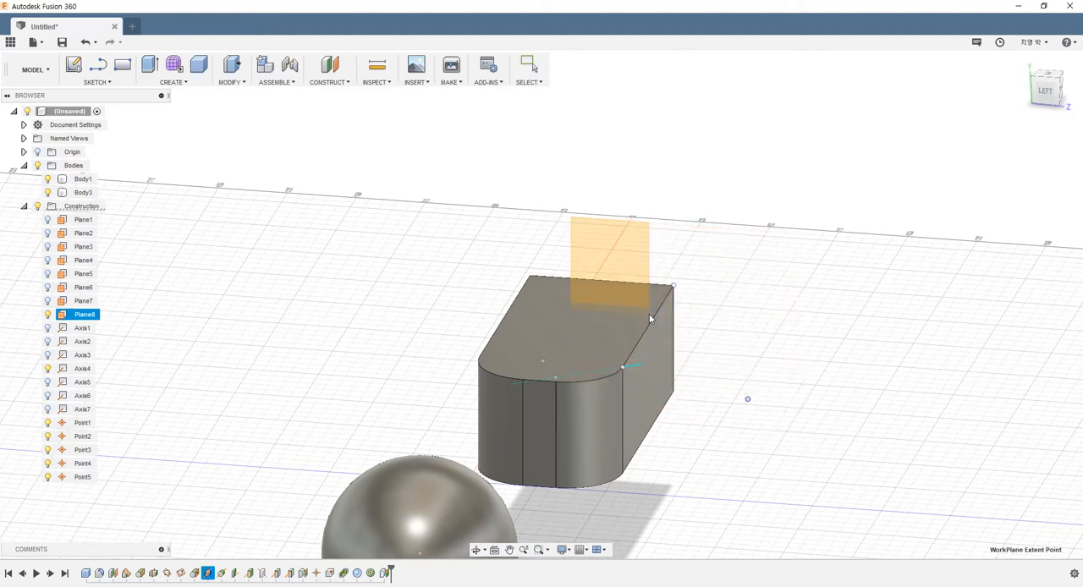
{"action": "left_click_drag", "start_coordinate": [571, 217], "coordinate": [359, 138]}
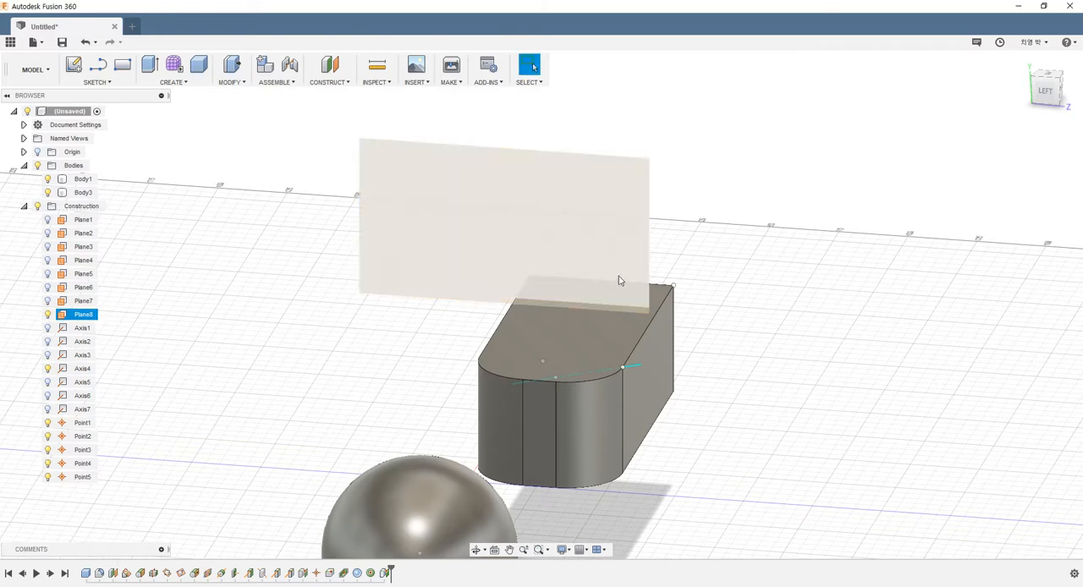
{"action": "left_click_drag", "start_coordinate": [651, 314], "coordinate": [761, 400]}
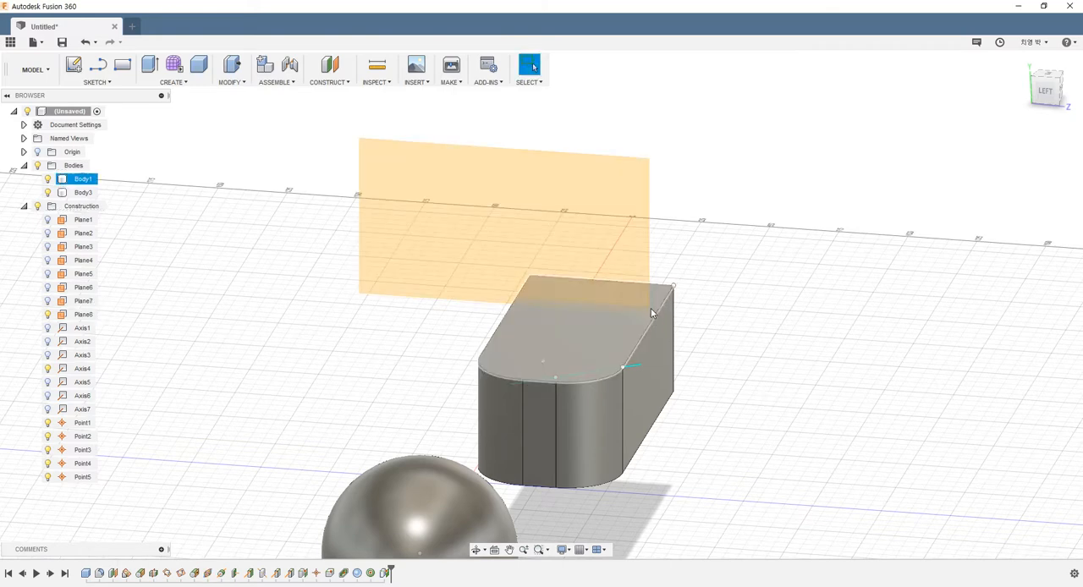
{"action": "left_click_drag", "start_coordinate": [362, 300], "coordinate": [411, 462]}
{"action": "left_click_drag", "start_coordinate": [648, 160], "coordinate": [778, 119]}
{"action": "left_click_drag", "start_coordinate": [411, 96], "coordinate": [688, 139]}
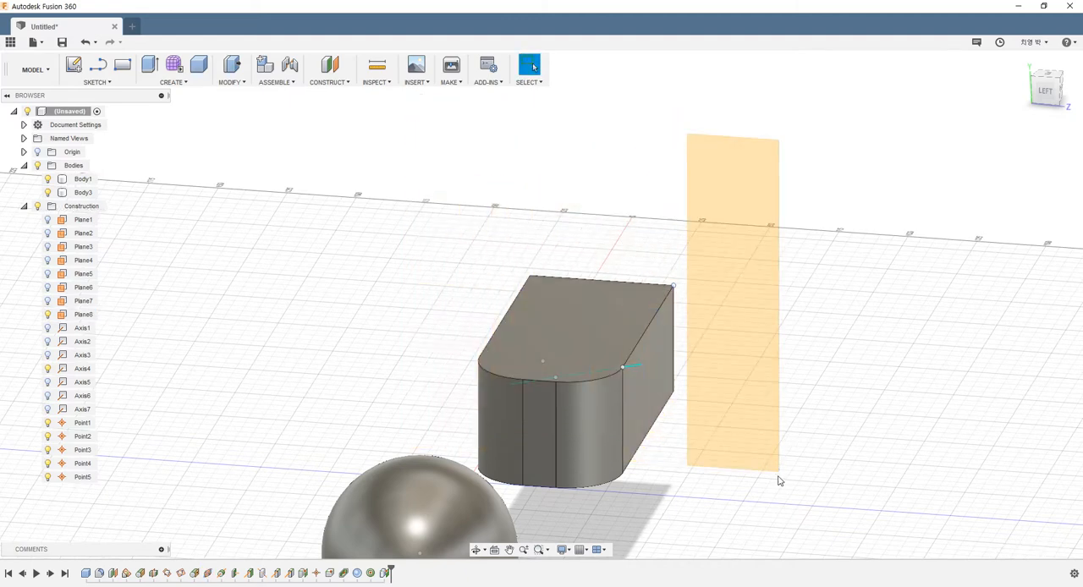
Enlarge the display extents of construction plane Plane8 so it reaches well beyond the box's cross-section on every side.
{"action": "left_click_drag", "start_coordinate": [779, 480], "coordinate": [757, 320]}
{"action": "left_click_drag", "start_coordinate": [689, 139], "coordinate": [271, 99]}
{"action": "left_click_drag", "start_coordinate": [756, 322], "coordinate": [925, 553]}
{"action": "scroll", "coordinate": [780, 369], "scroll_direction": "down", "scroll_amount": 3}
{"action": "middle_click_drag", "start_coordinate": [774, 368], "coordinate": [576, 337], "text": "shift"}
{"action": "left_click", "coordinate": [616, 245]}
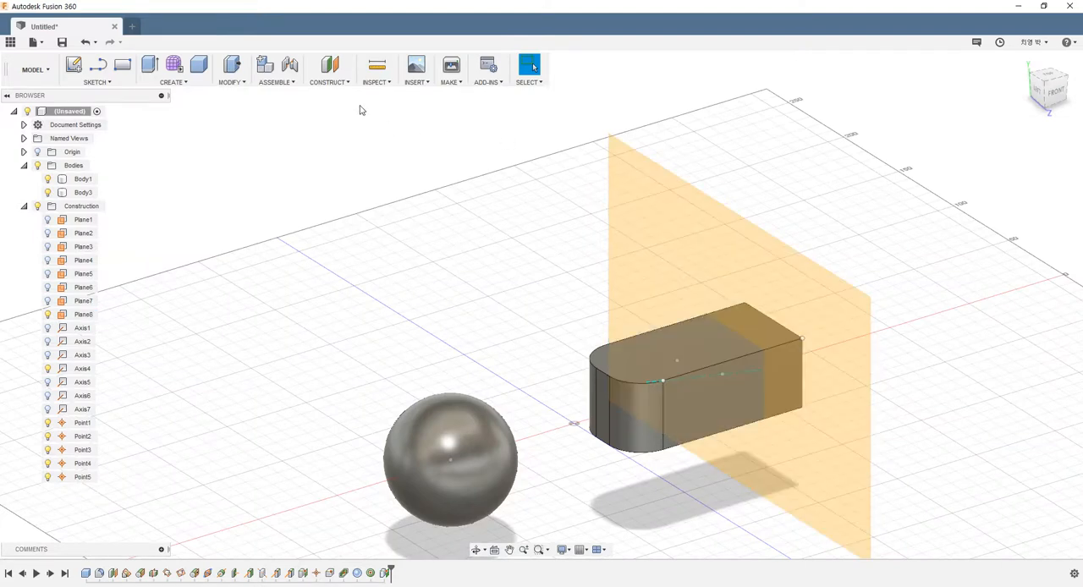
{"action": "left_click", "coordinate": [338, 82]}
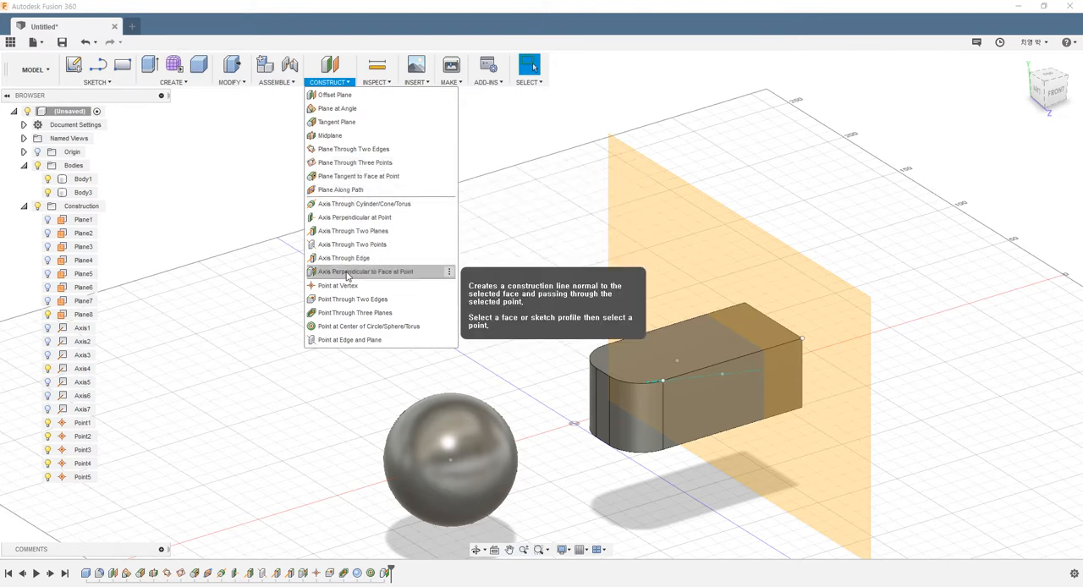
{"action": "key", "text": "Escape"}
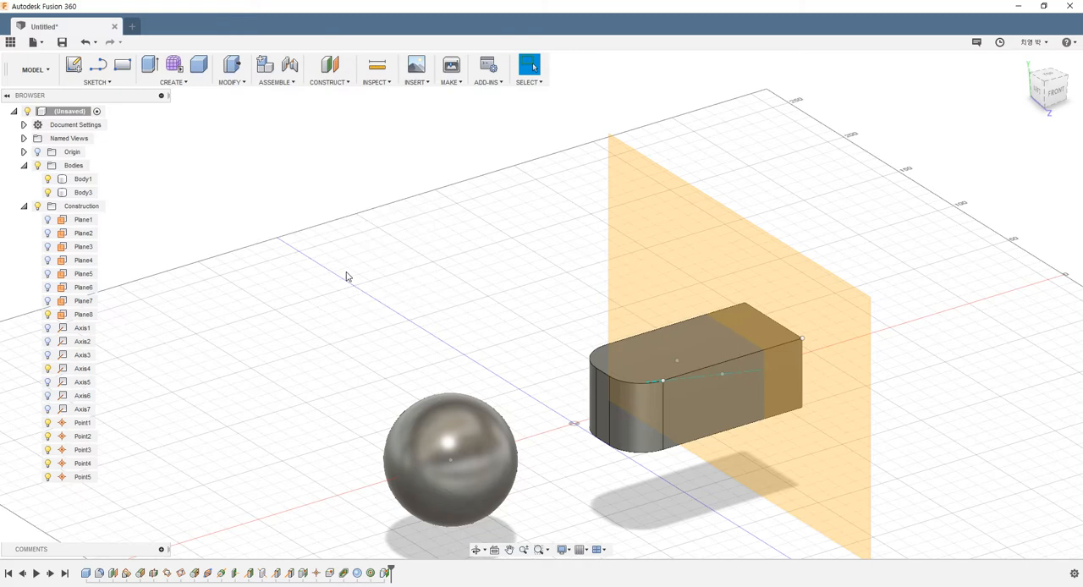